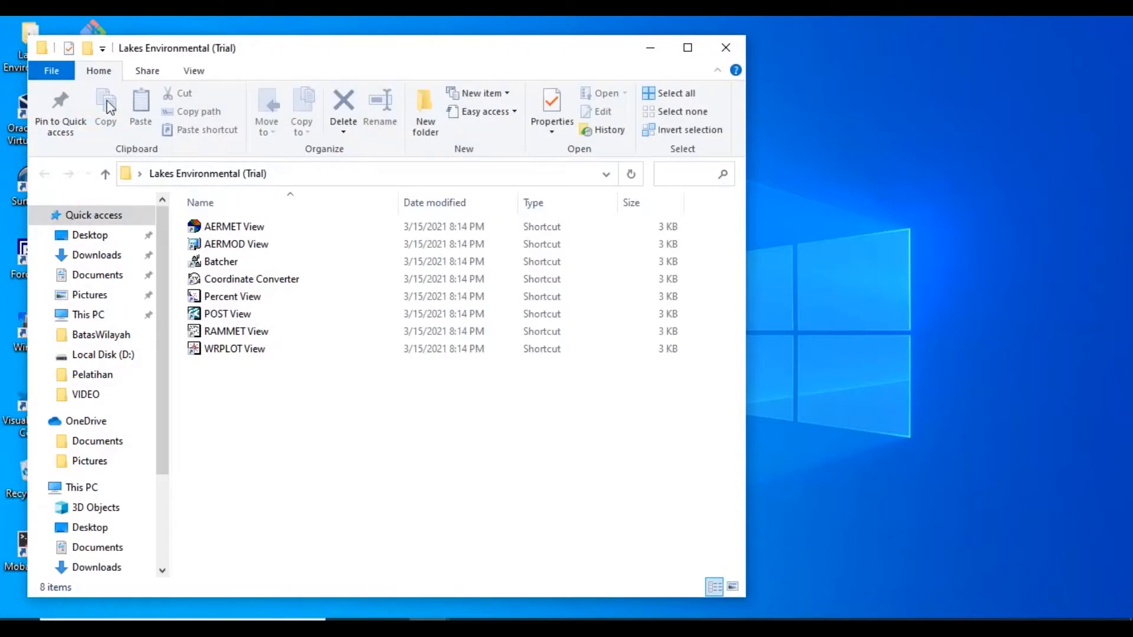
Launch AERMOD View from the Lakes Environmental (Trial) folder and dismiss its About window.
left_click(242, 245)
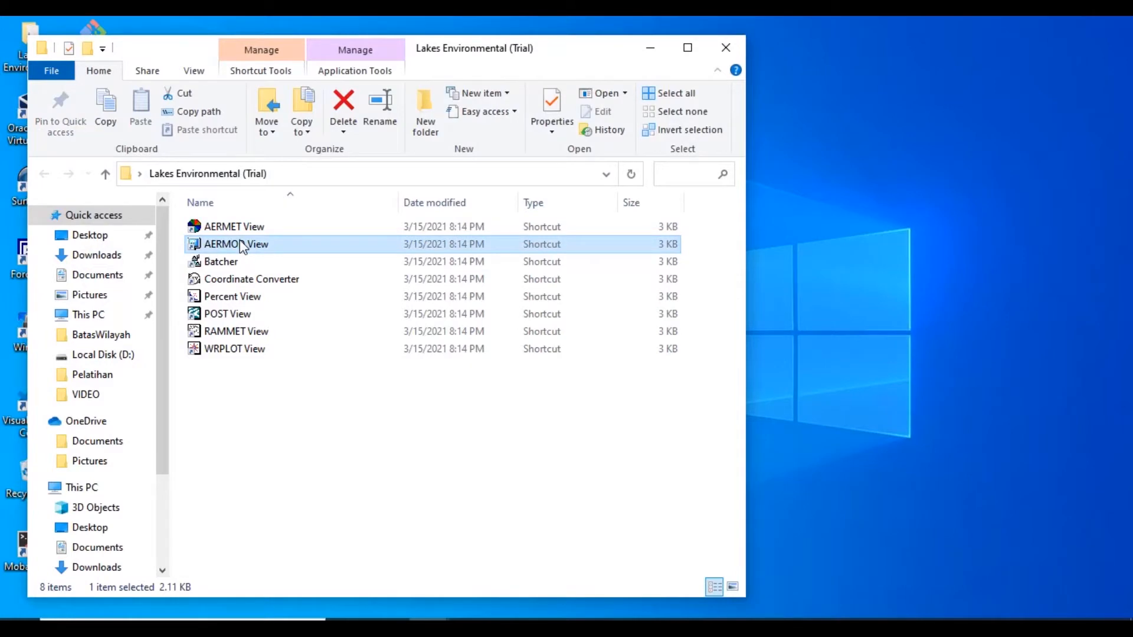
left_click(650, 47)
right_click(724, 110)
left_click(761, 156)
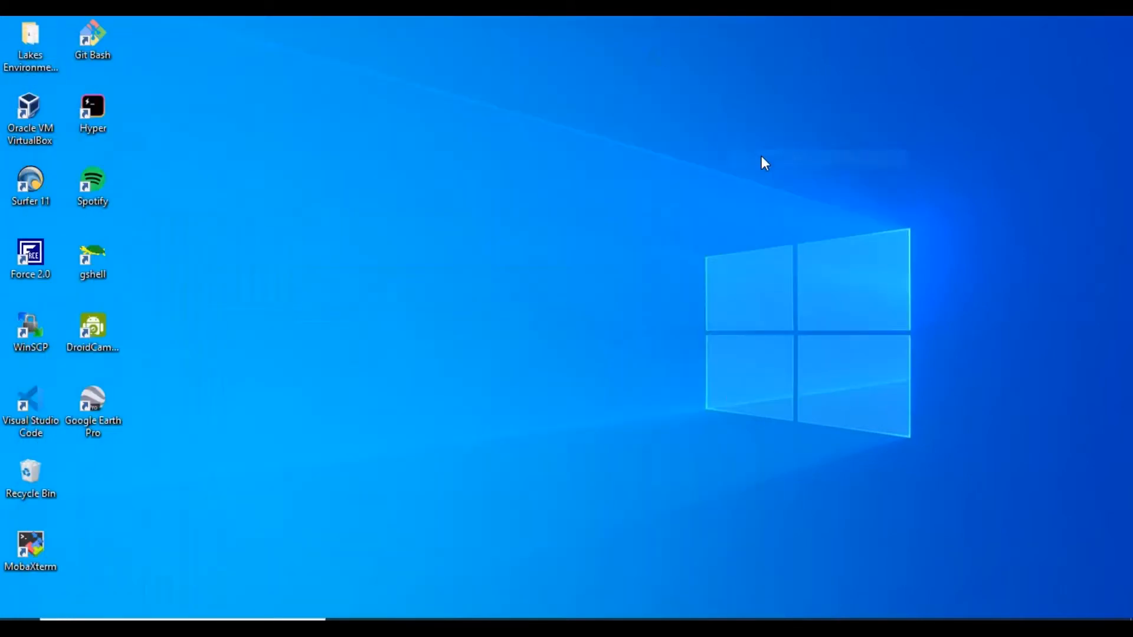
right_click(761, 156)
left_click(791, 205)
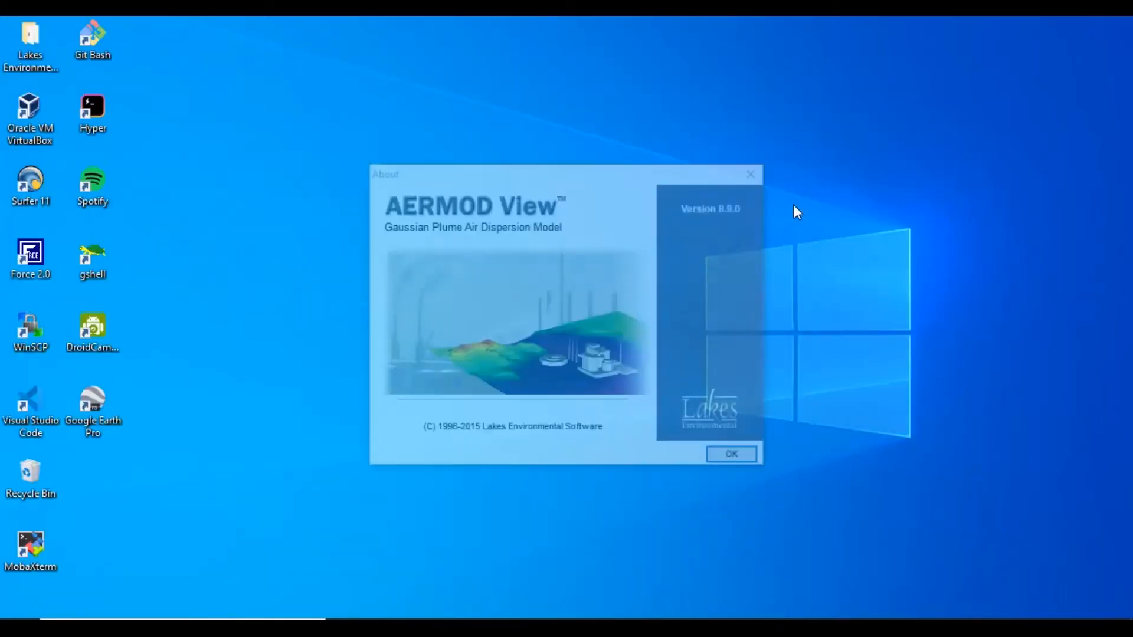
left_click(744, 459)
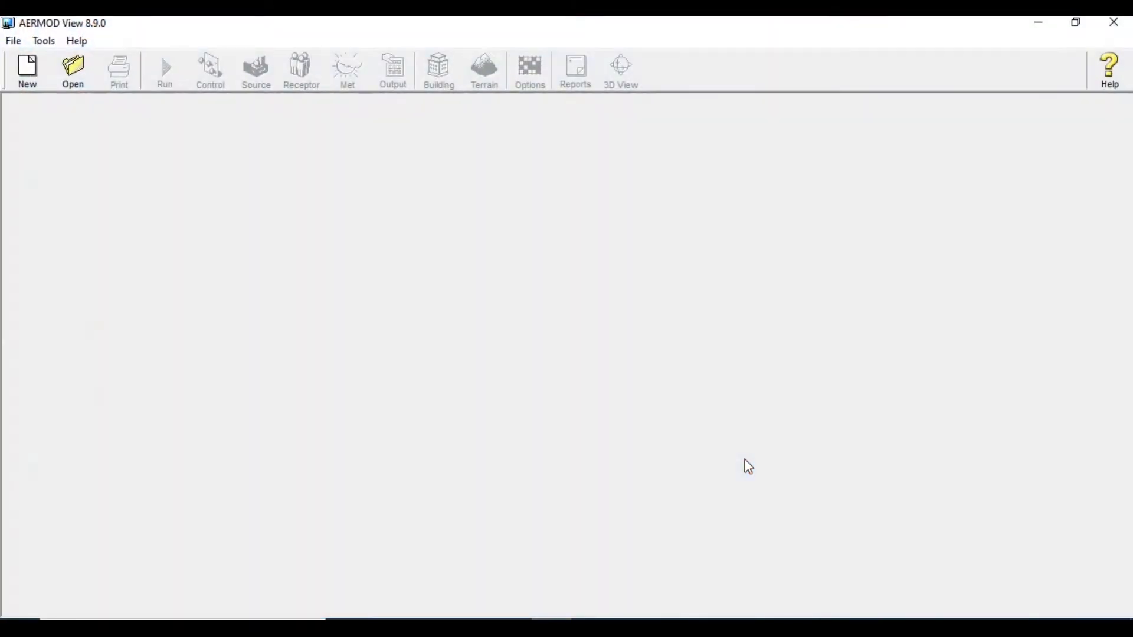
Start a new project named AERMOD in the D:\PELATIHAN folder and continue to the coordinate system settings.
left_click(31, 66)
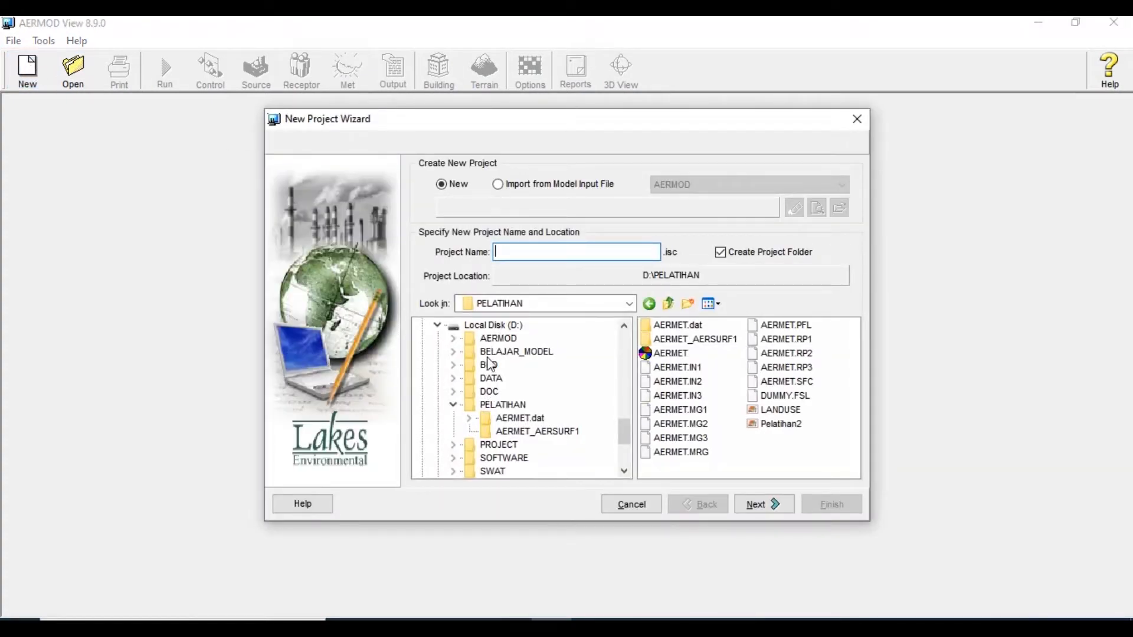
left_click(493, 405)
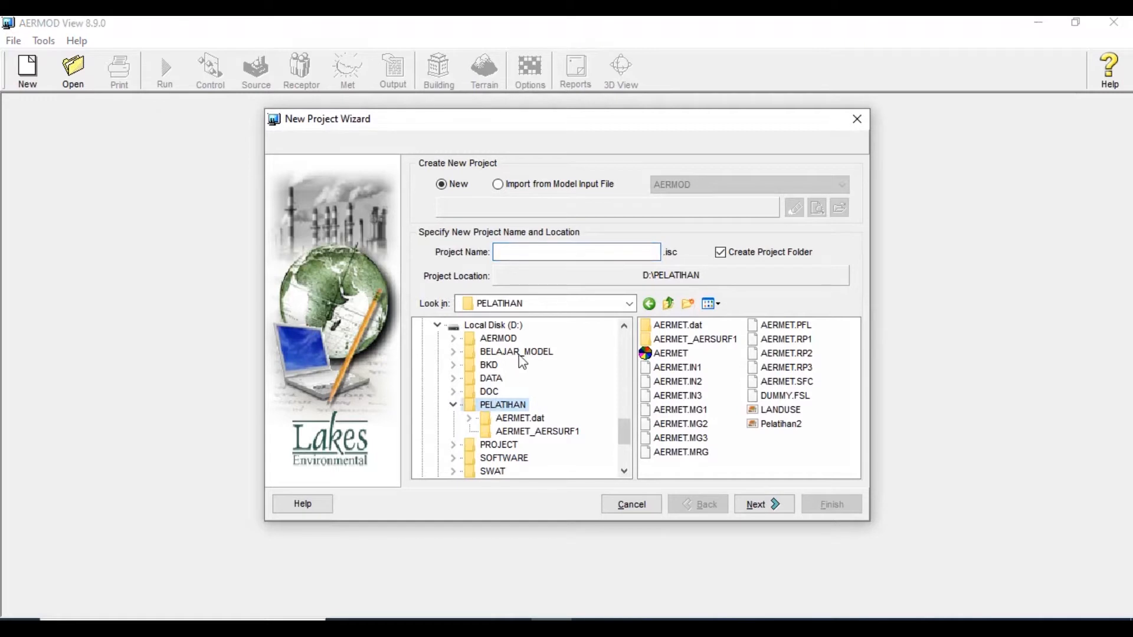
left_click(534, 253)
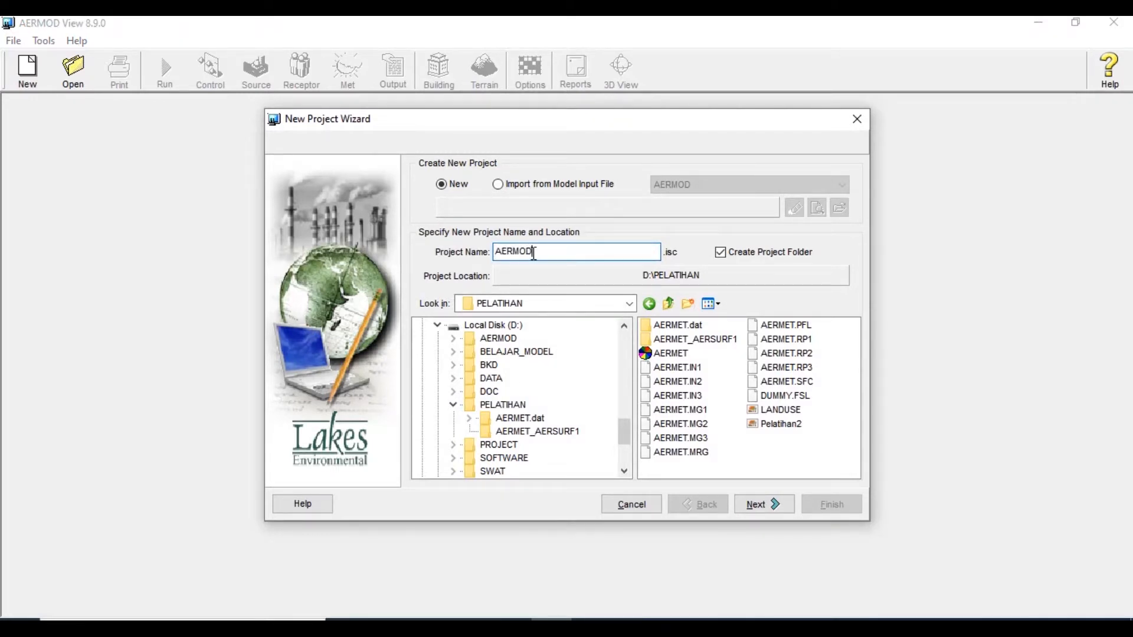
left_click(758, 503)
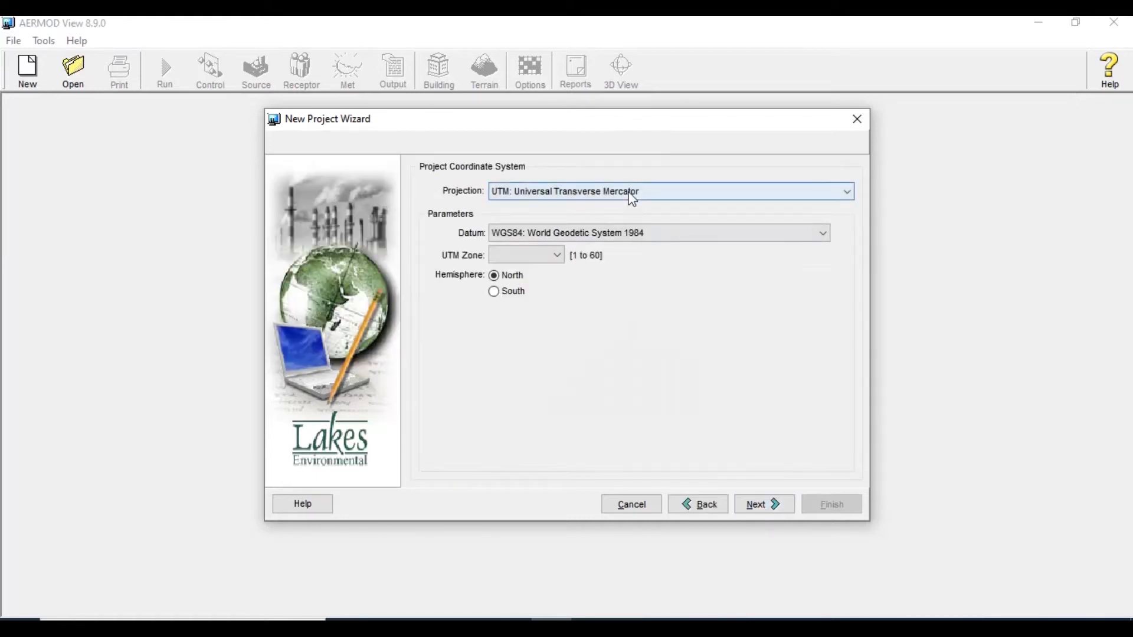
Set the project coordinate system to UTM zone 48 in the South hemisphere and continue to the reference point settings.
left_click(557, 255)
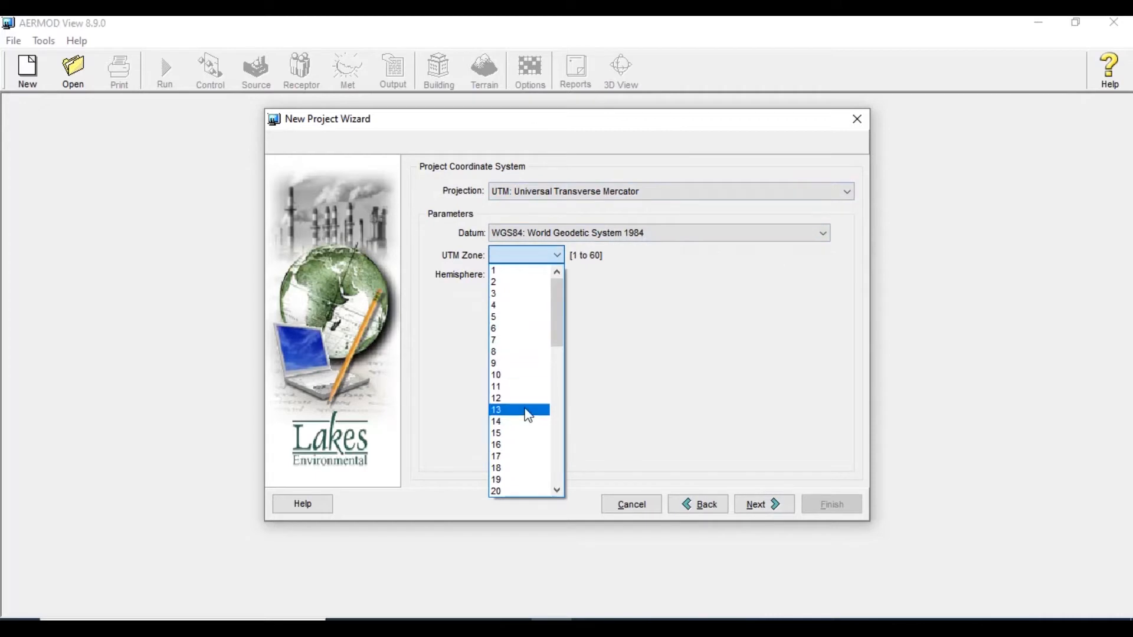
scroll(529, 419, "down", 5)
scroll(529, 425, "down", 6)
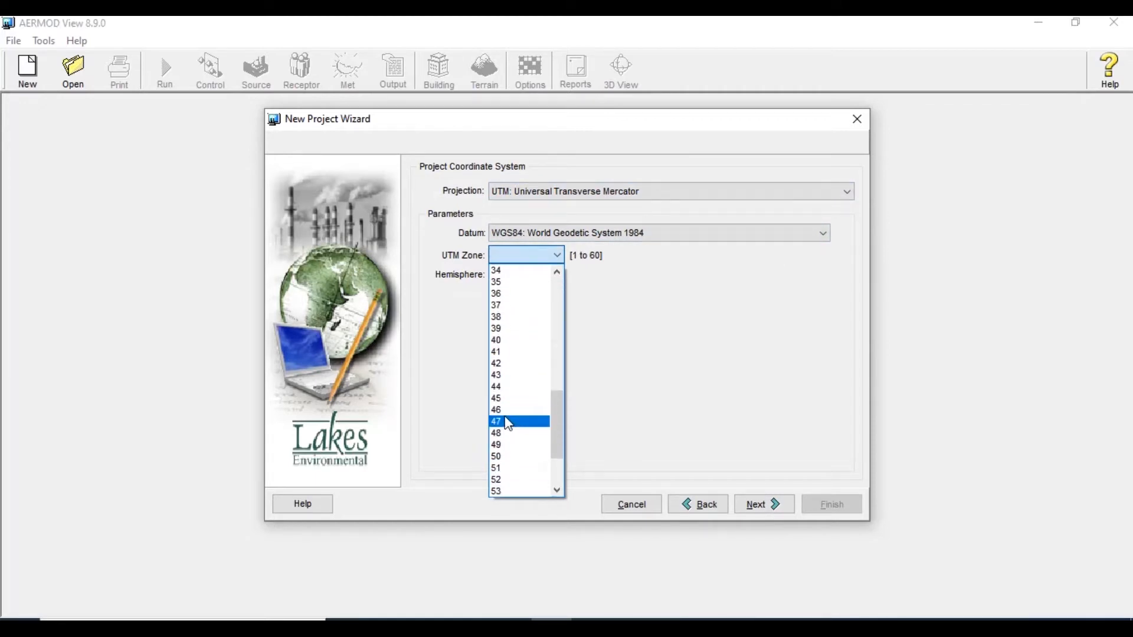
left_click(505, 433)
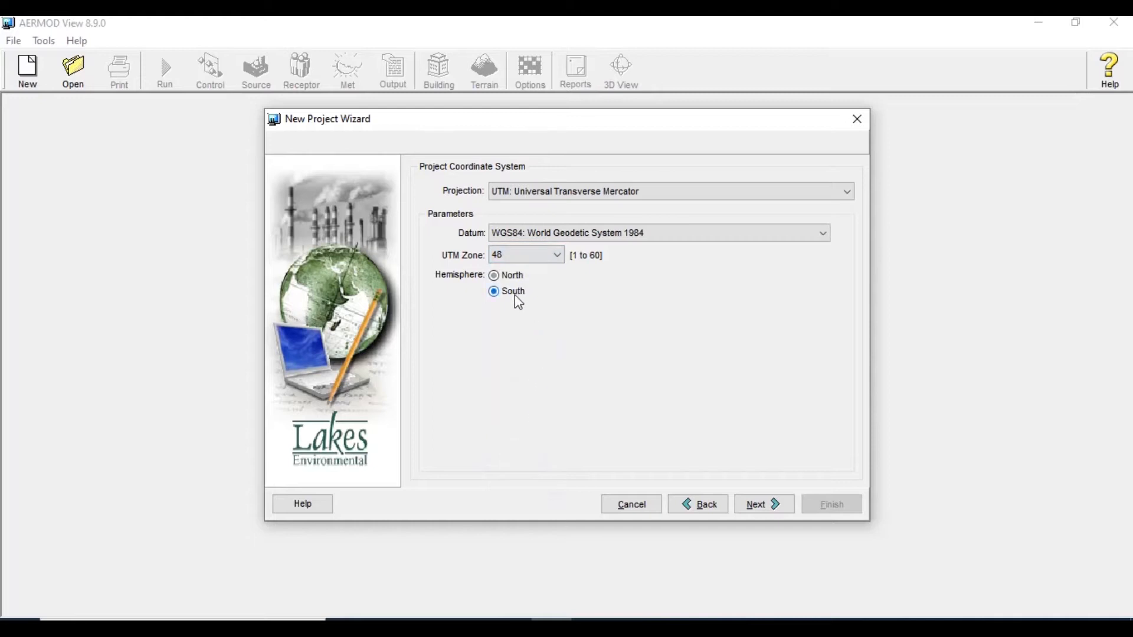
left_click(756, 506)
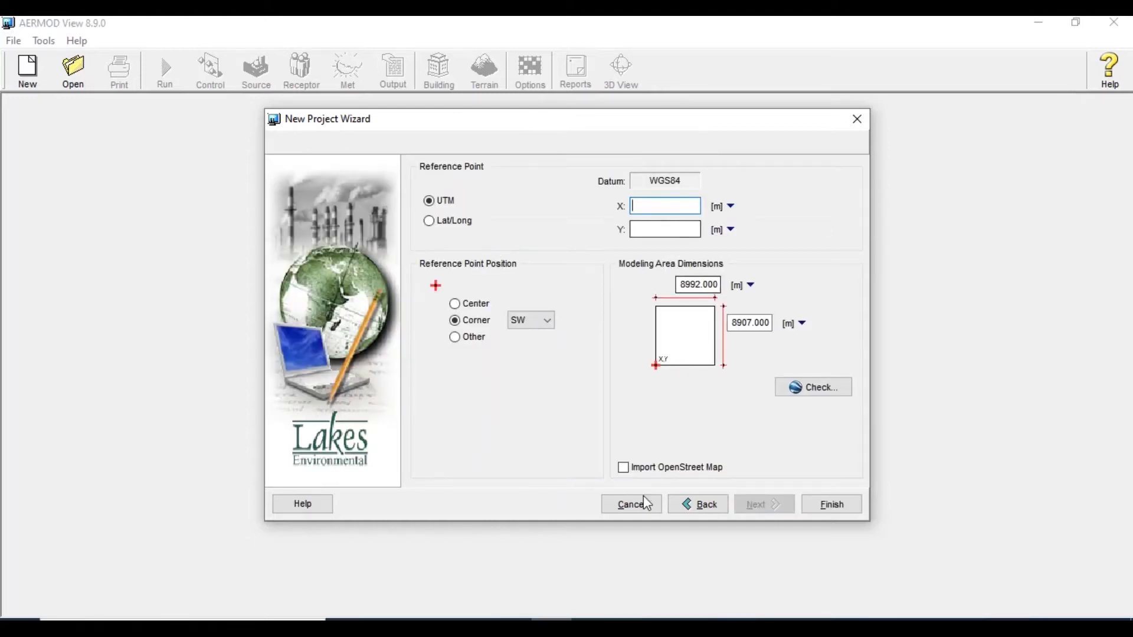
Switch to the StudiKasus workbook in Excel, arrange it beside the New Project Wizard and show its reference point data.
left_click_drag(528, 122, 319, 140)
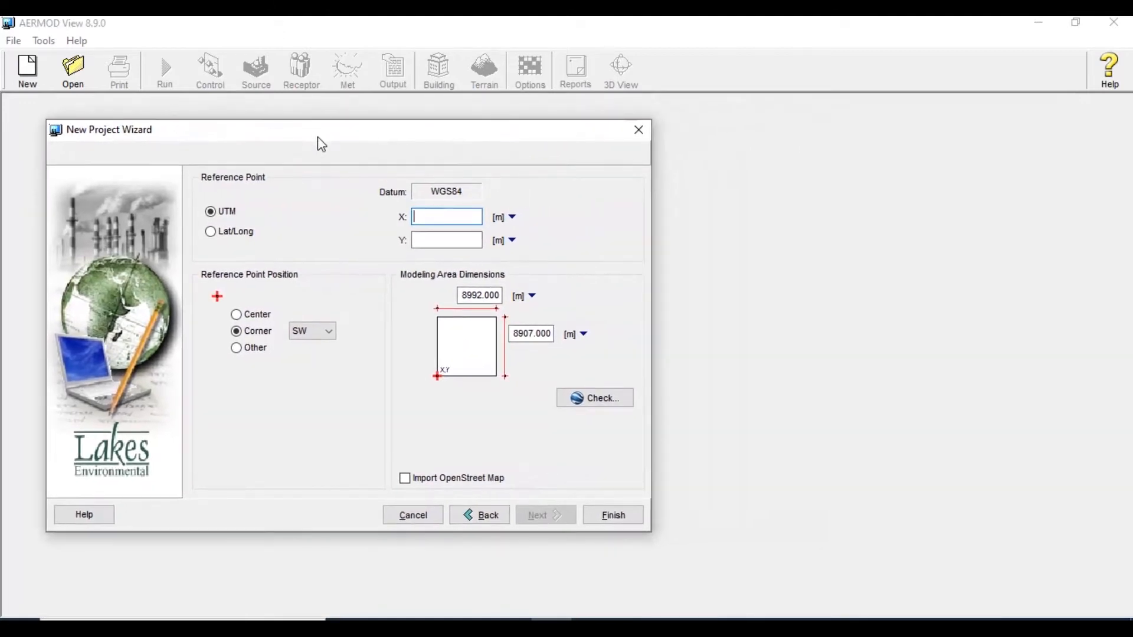
left_click(541, 612)
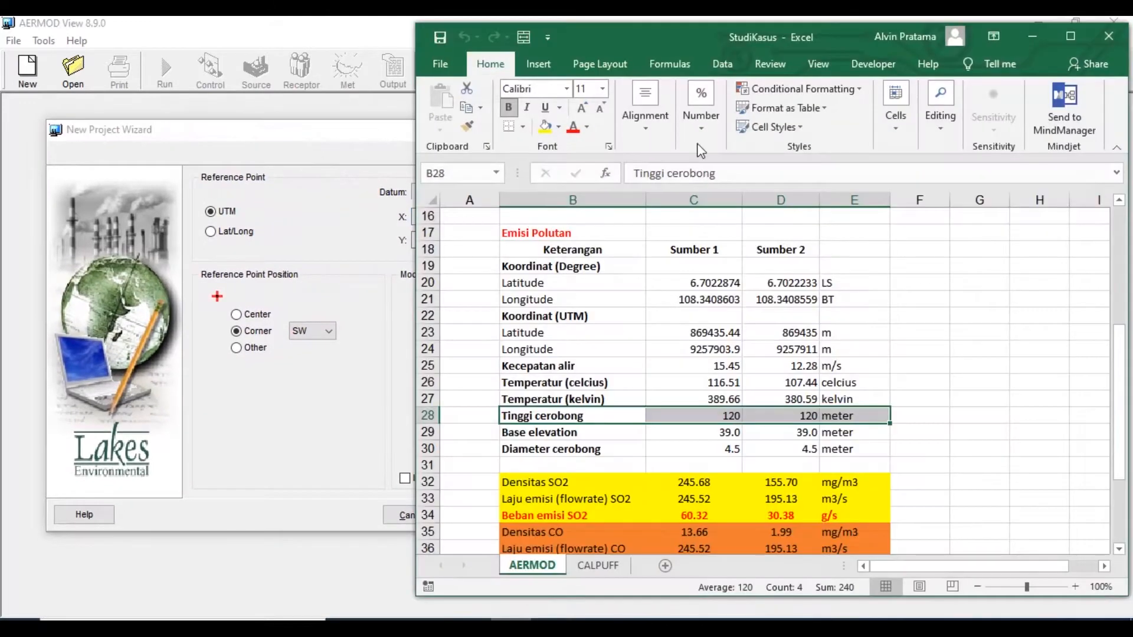
left_click_drag(717, 37, 735, 37)
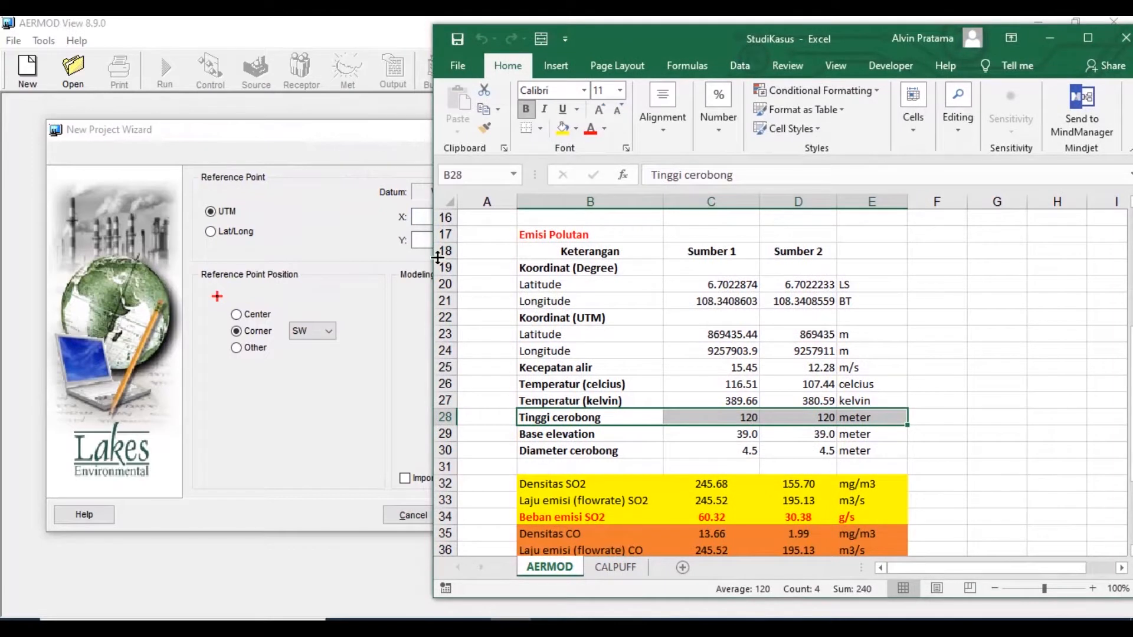
left_click_drag(430, 257, 561, 257)
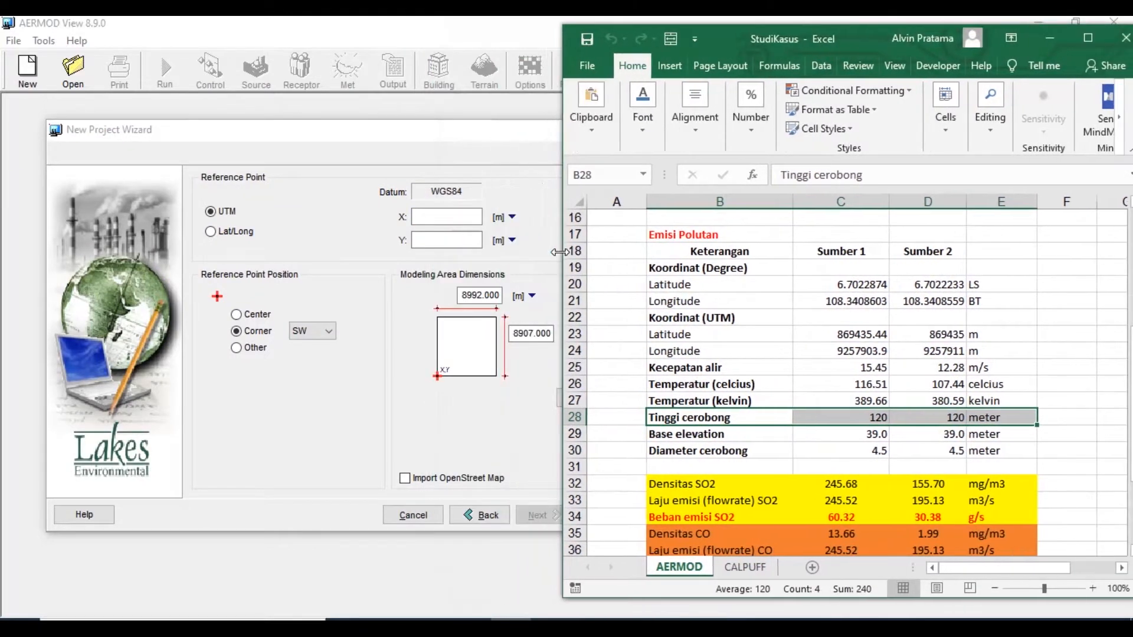
left_click(772, 370)
scroll(778, 363, "up", 5)
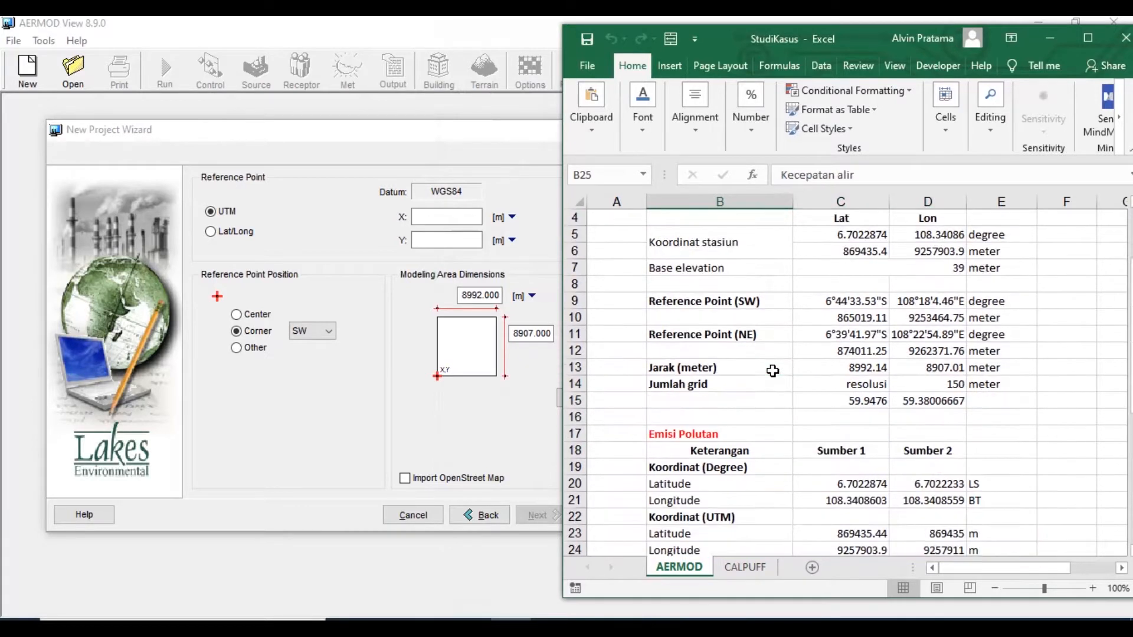
Copy the SW reference point coordinates from the workbook into the wizard: X 865019.11 and Y 9253464.75.
left_click(840, 369)
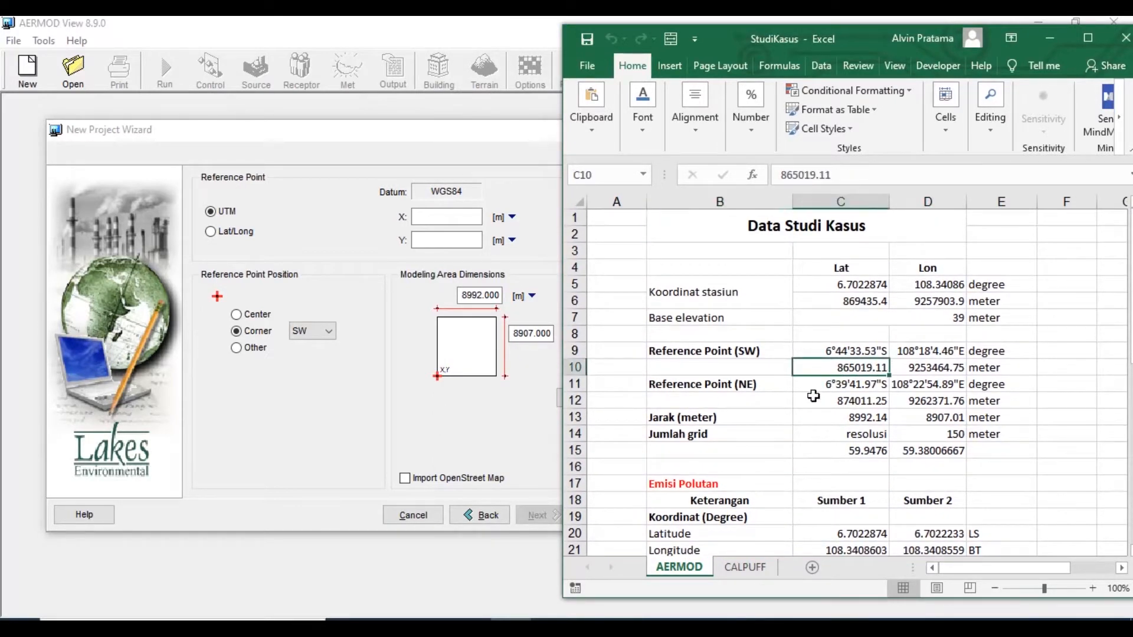
key("ctrl+c")
left_click(538, 262)
key("ctrl+v")
left_click(511, 626)
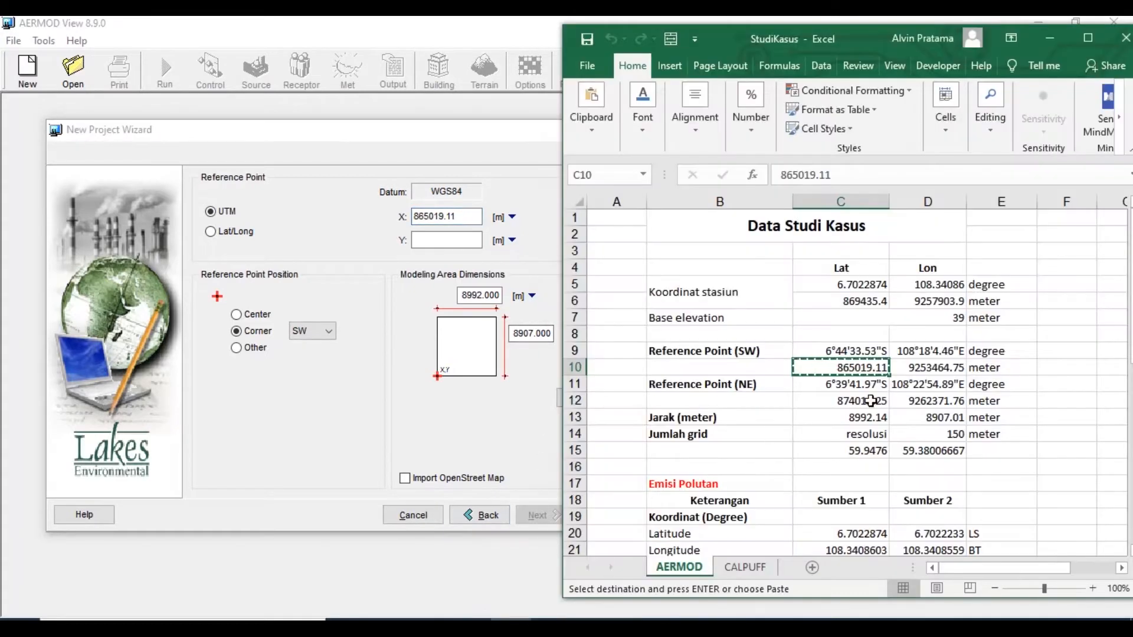
left_click(916, 365)
key("ctrl+c")
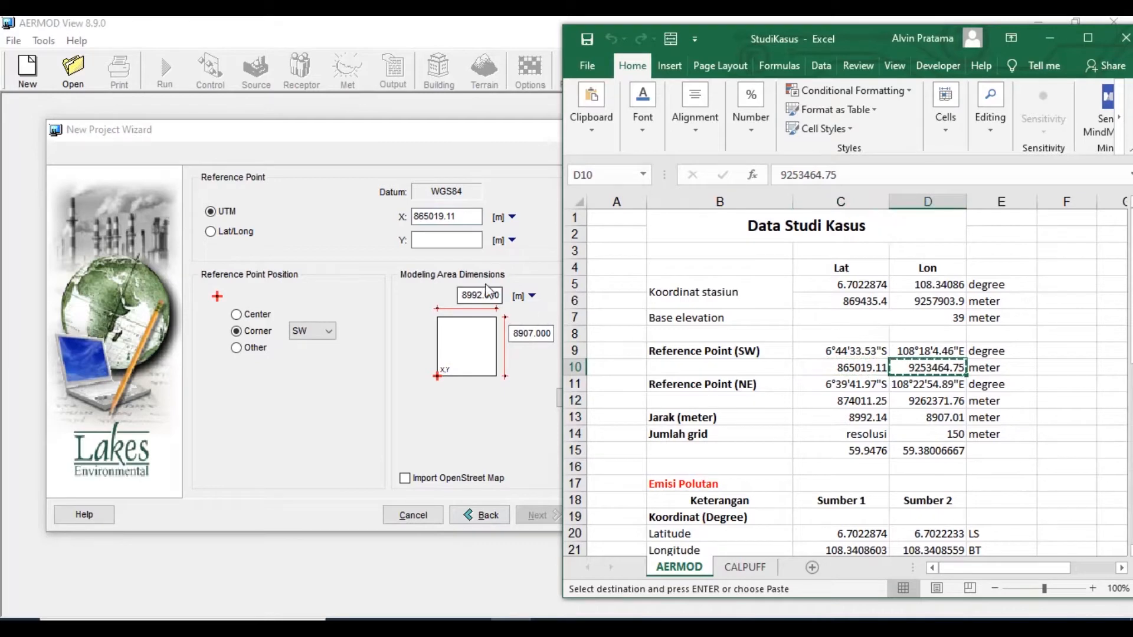
left_click(450, 240)
key("ctrl+v")
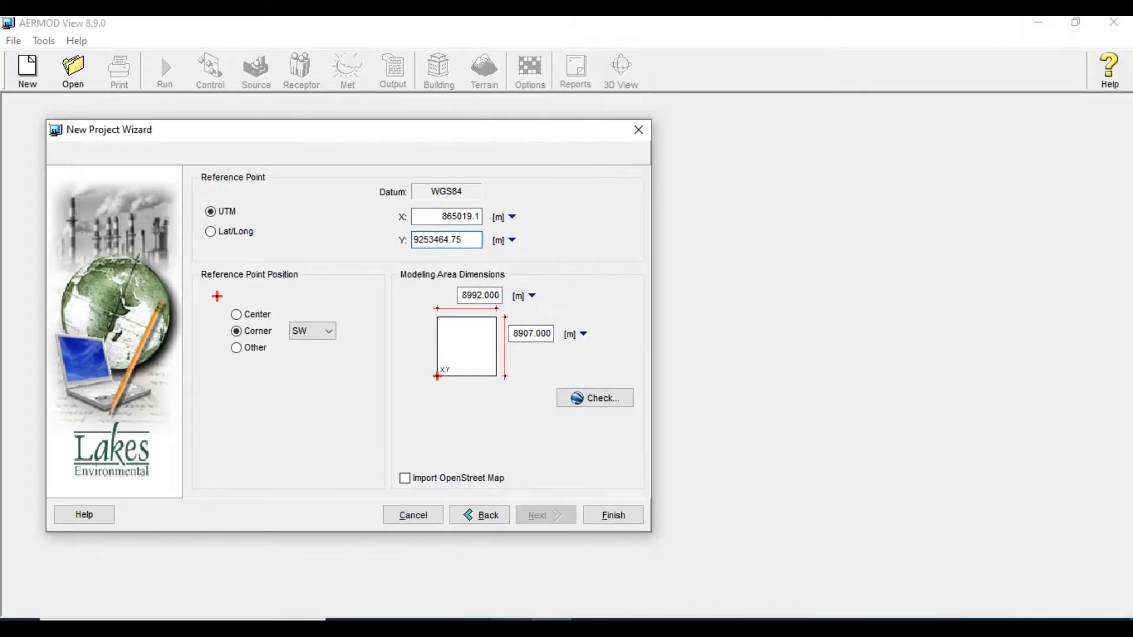
Copy the distances from the workbook into the modeling area dimensions: 8992.14 m wide and 8907.01 m high.
left_click(511, 626)
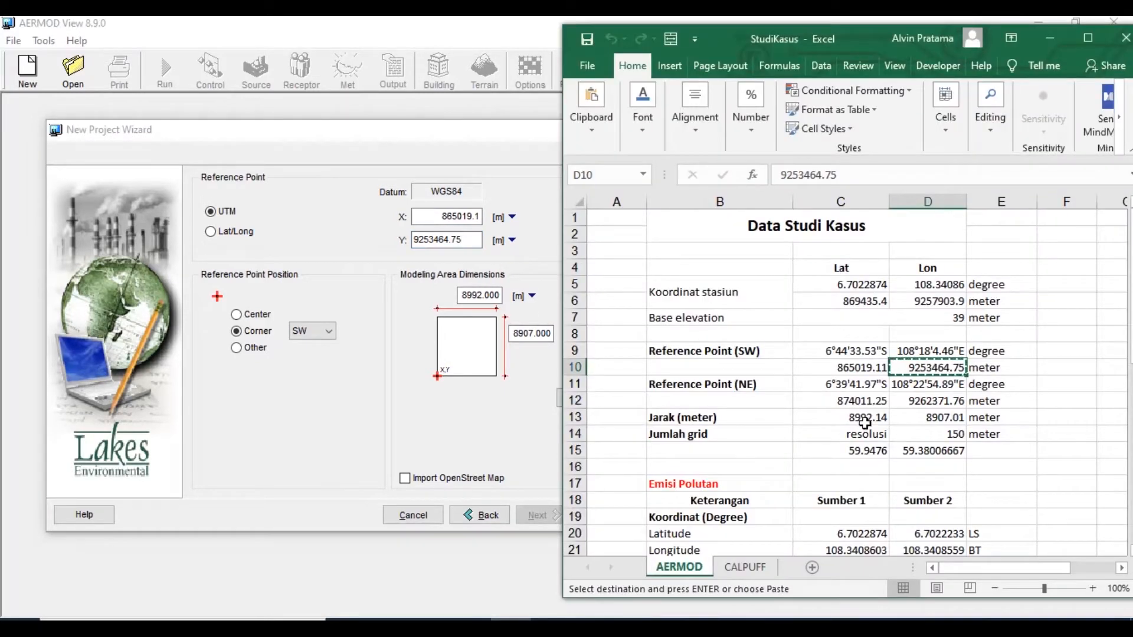
left_click(859, 418)
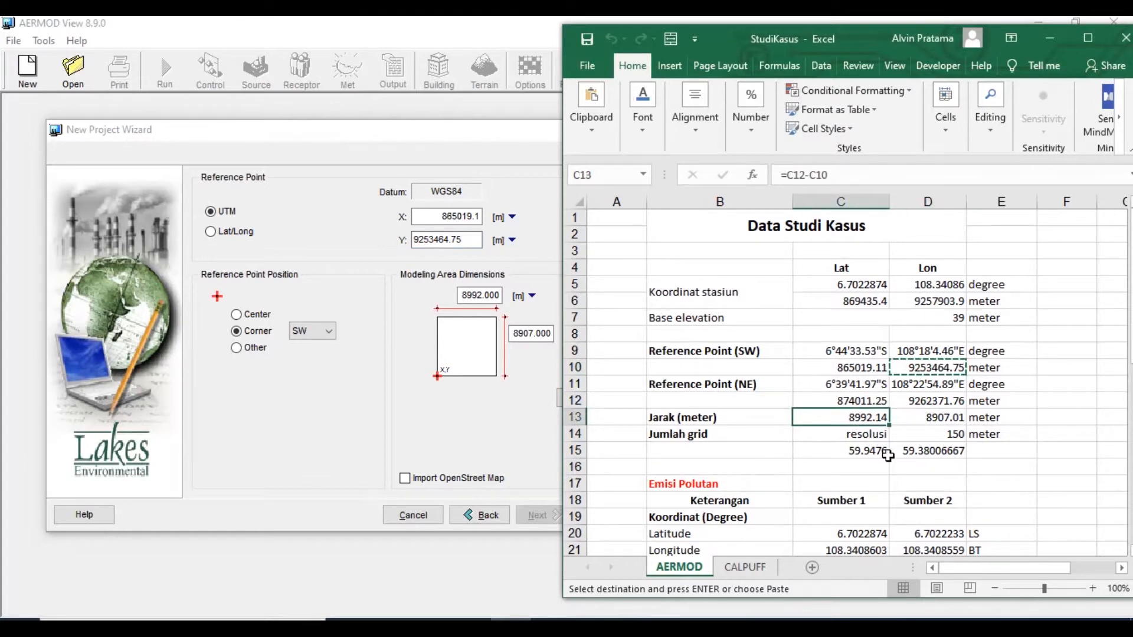
key("ctrl+c")
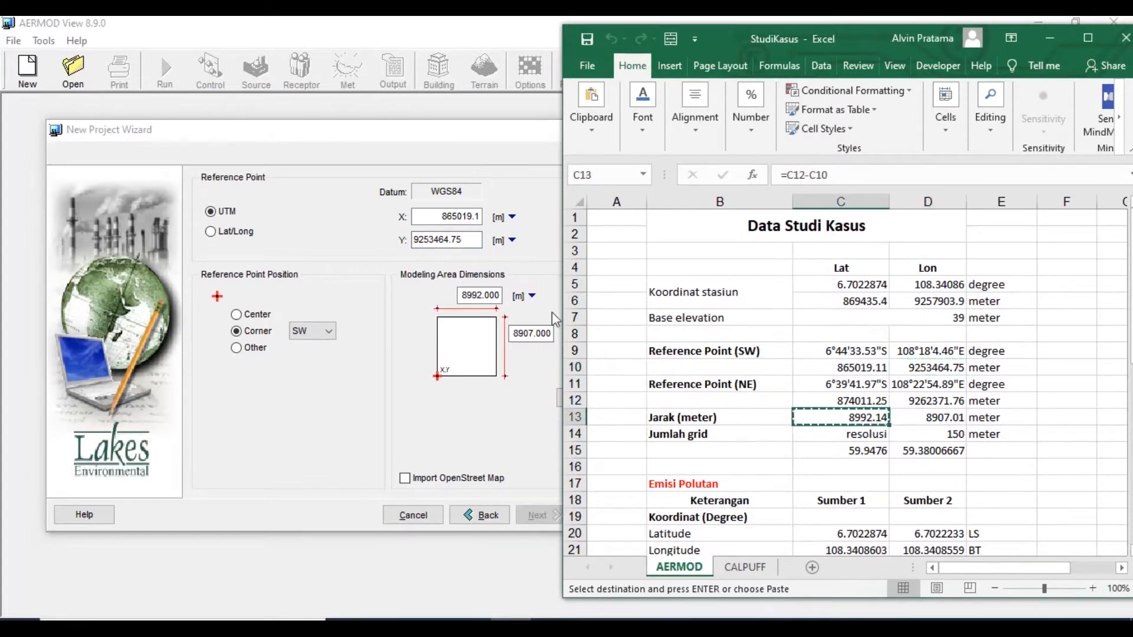
left_click_drag(495, 295, 436, 295)
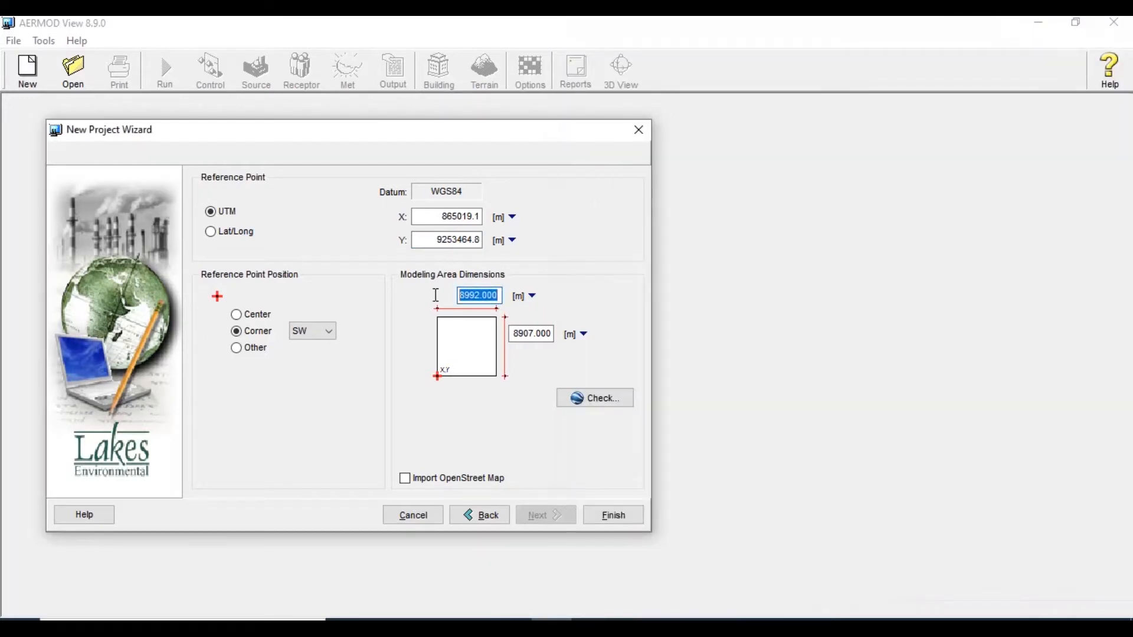
key("ctrl+v")
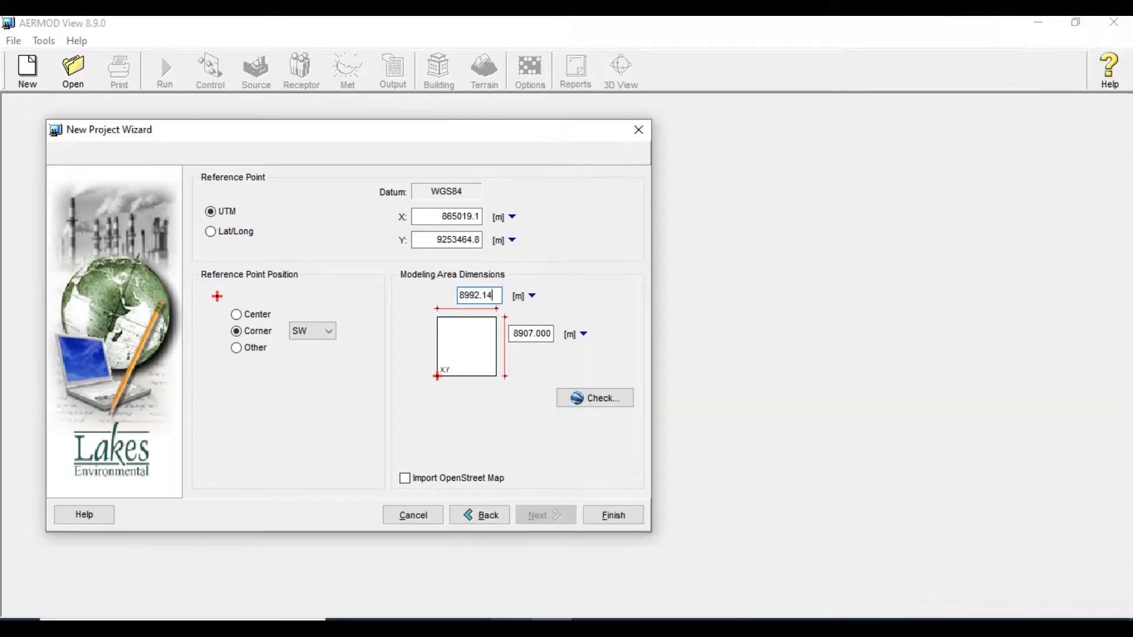
left_click(514, 627)
left_click(933, 420)
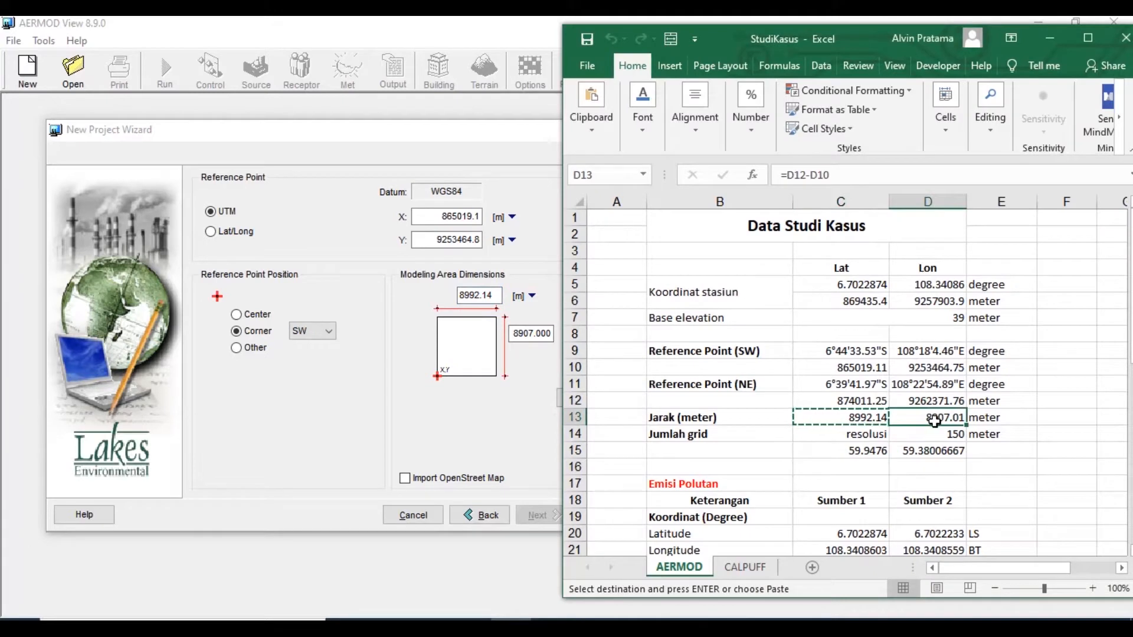
key("ctrl+c")
left_click_drag(551, 333, 498, 341)
key("ctrl+v")
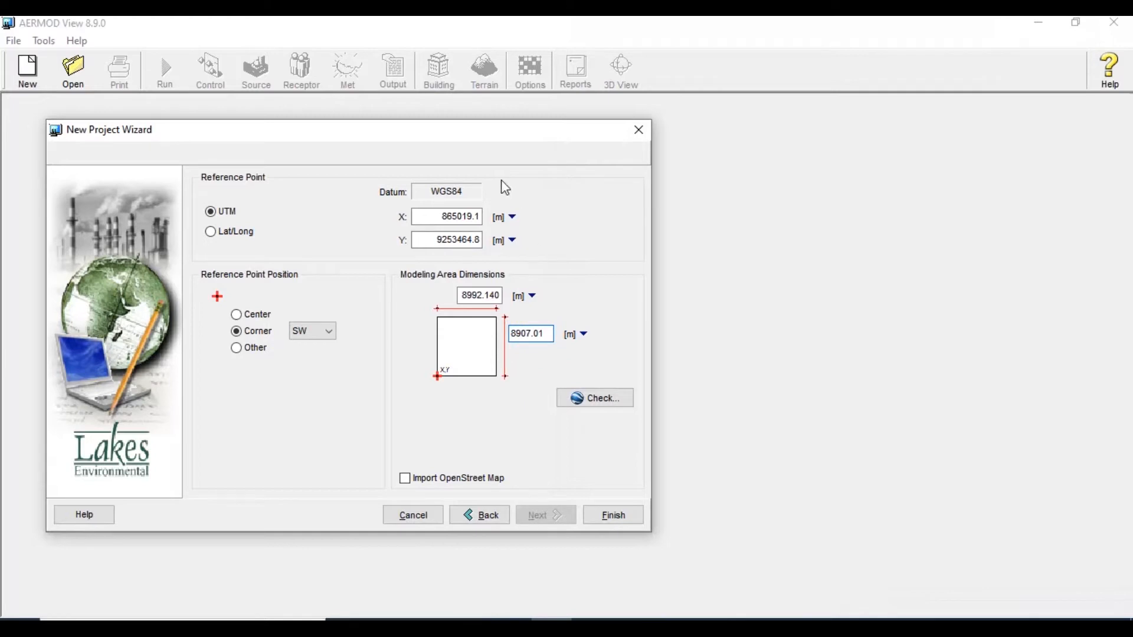
Check the modeling area's location in Google Earth Pro, close it, and finish creating the project.
left_click_drag(454, 142, 652, 140)
left_click(796, 401)
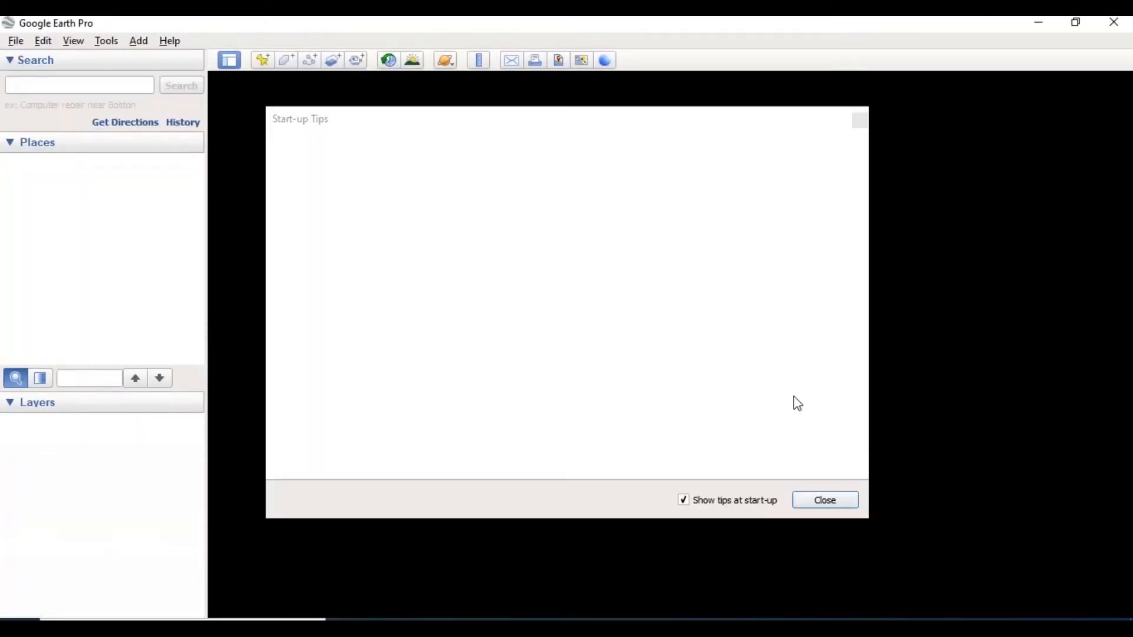
left_click(814, 500)
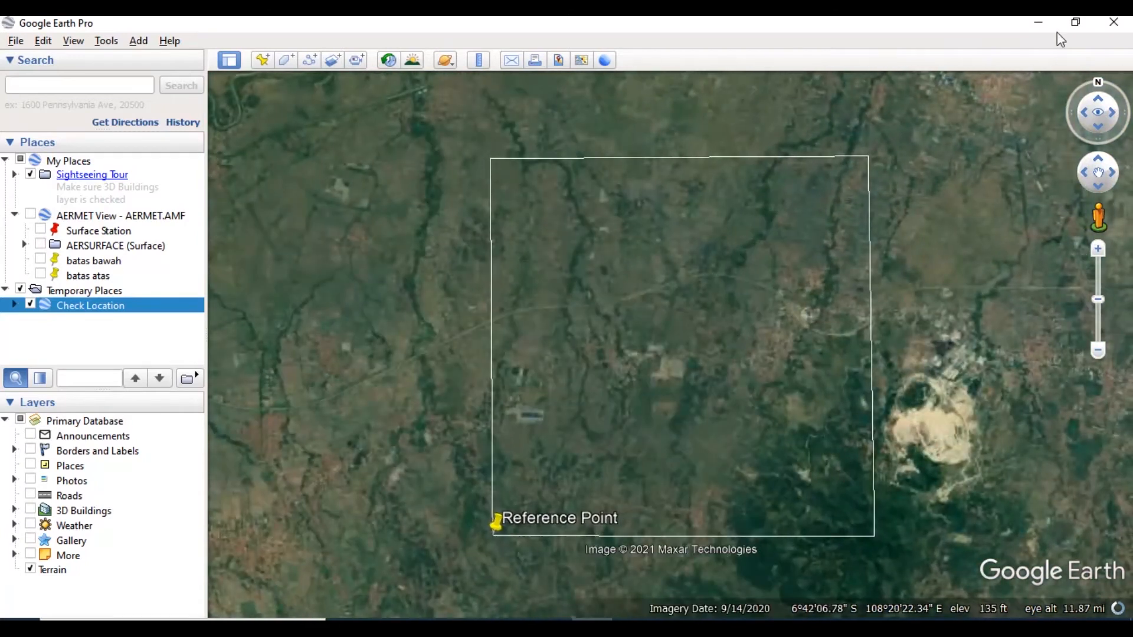
left_click(1113, 23)
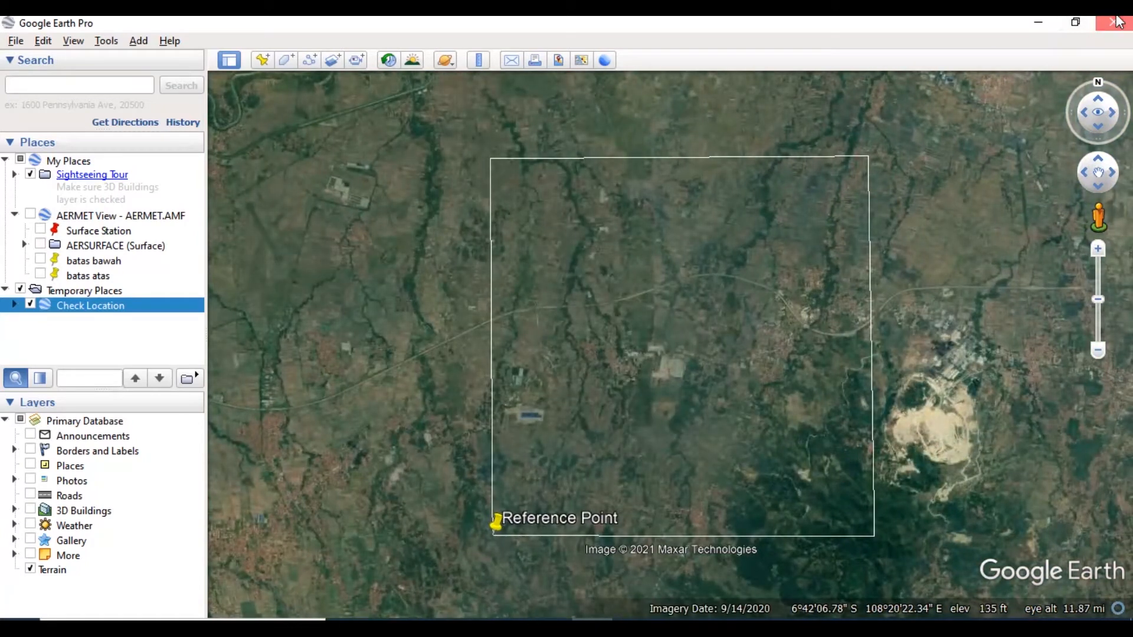
left_click(658, 342)
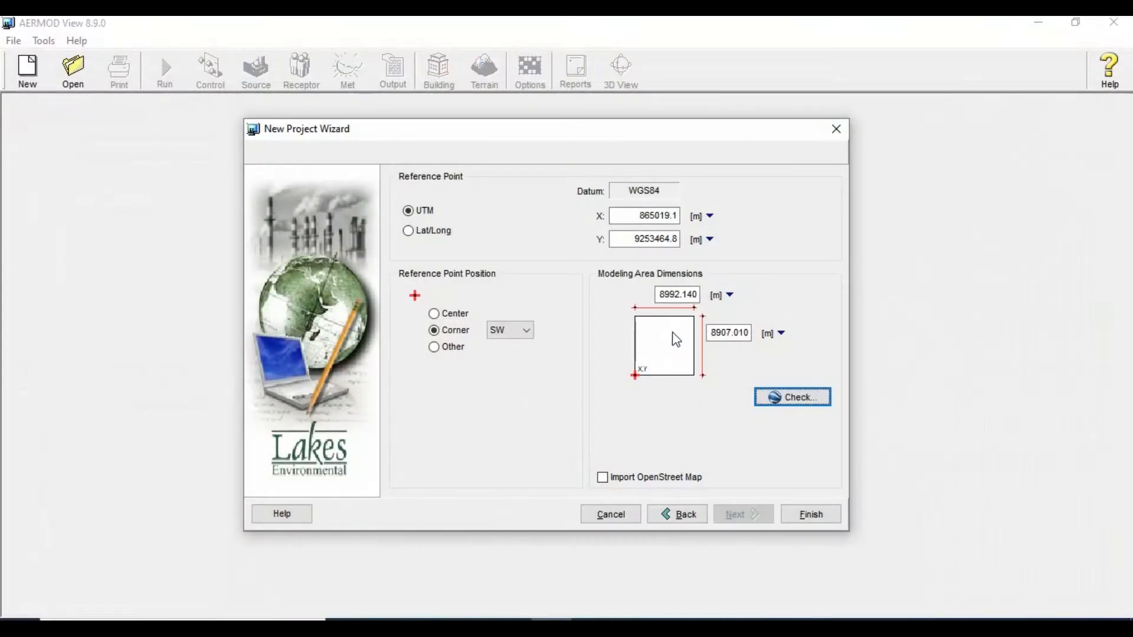
left_click(810, 515)
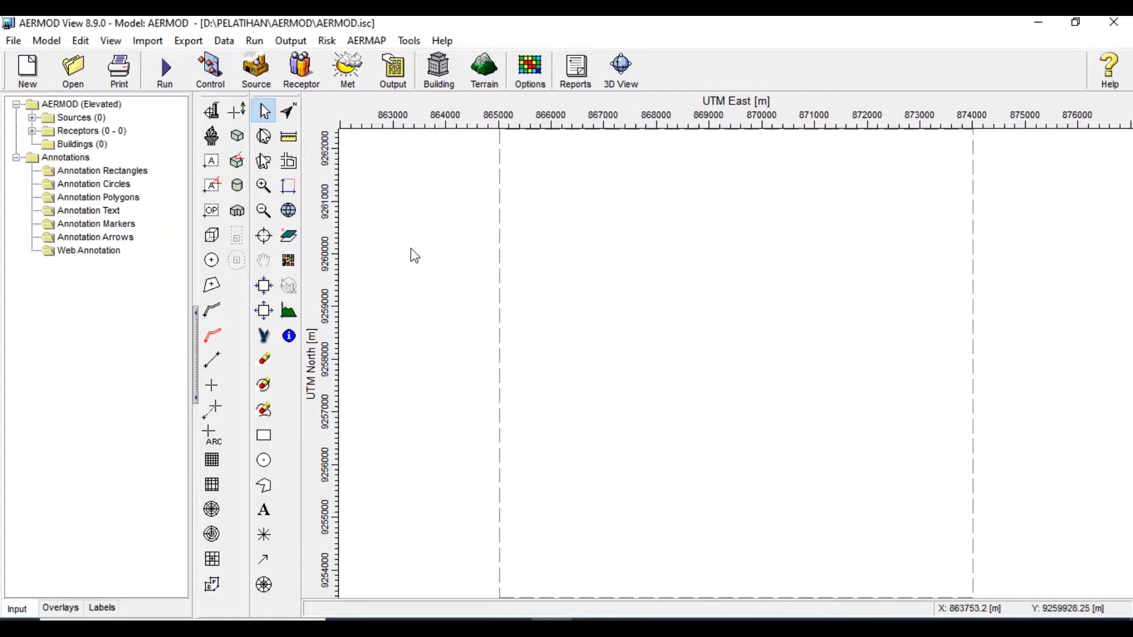
Configure the control pathway for SO2 with 1-hour, 24-hour and period averaging, rural dispersion and elevated terrain.
left_click(210, 71)
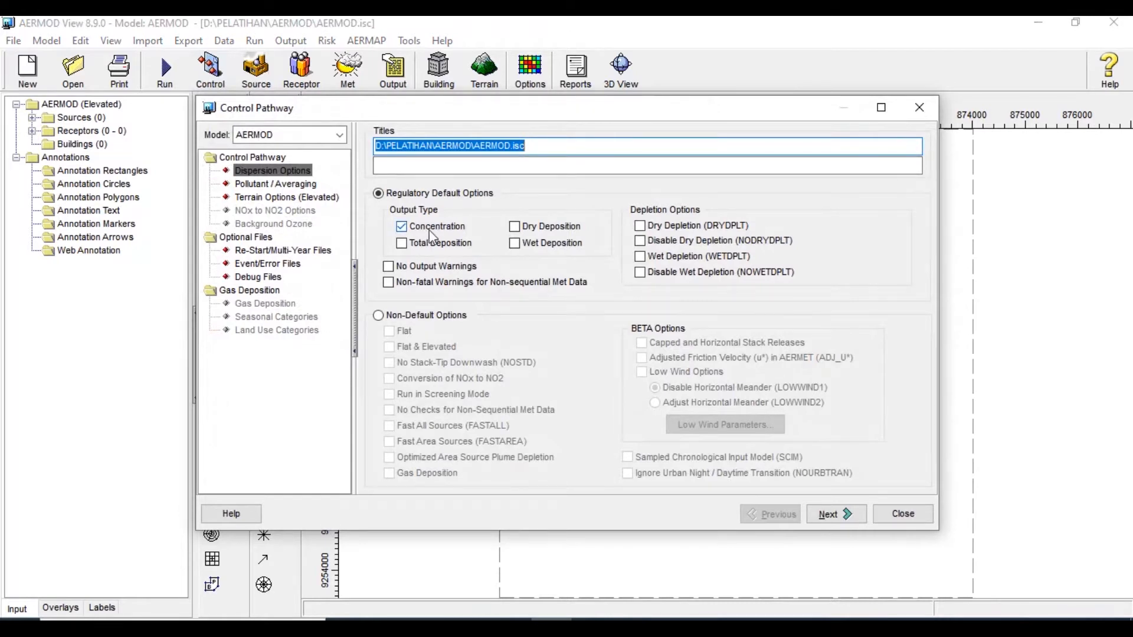
left_click(246, 185)
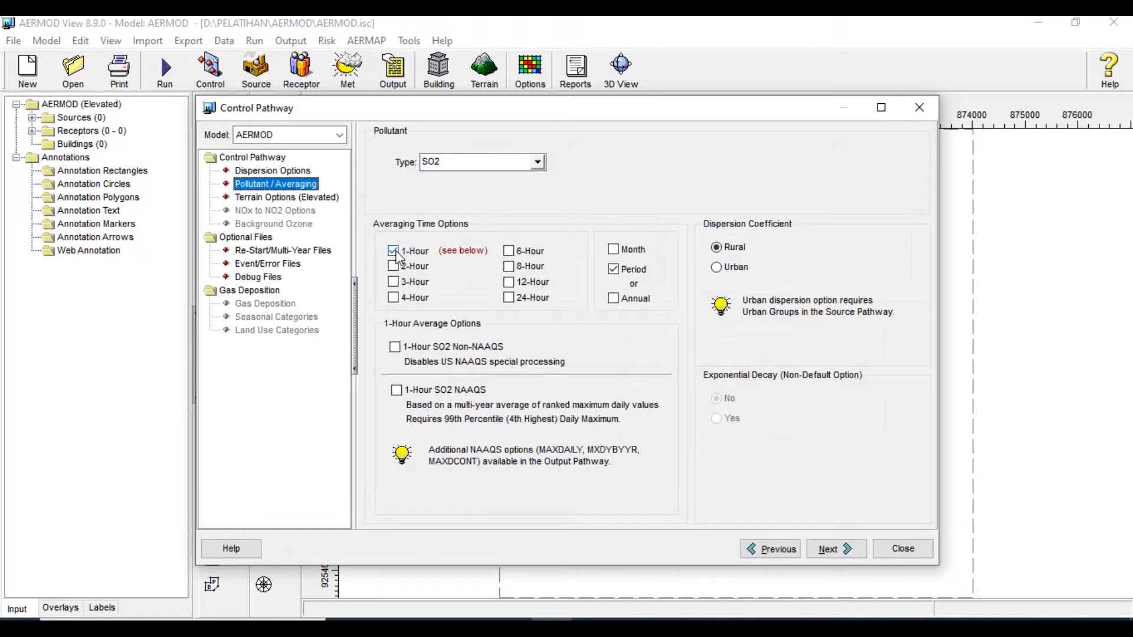
left_click(508, 298)
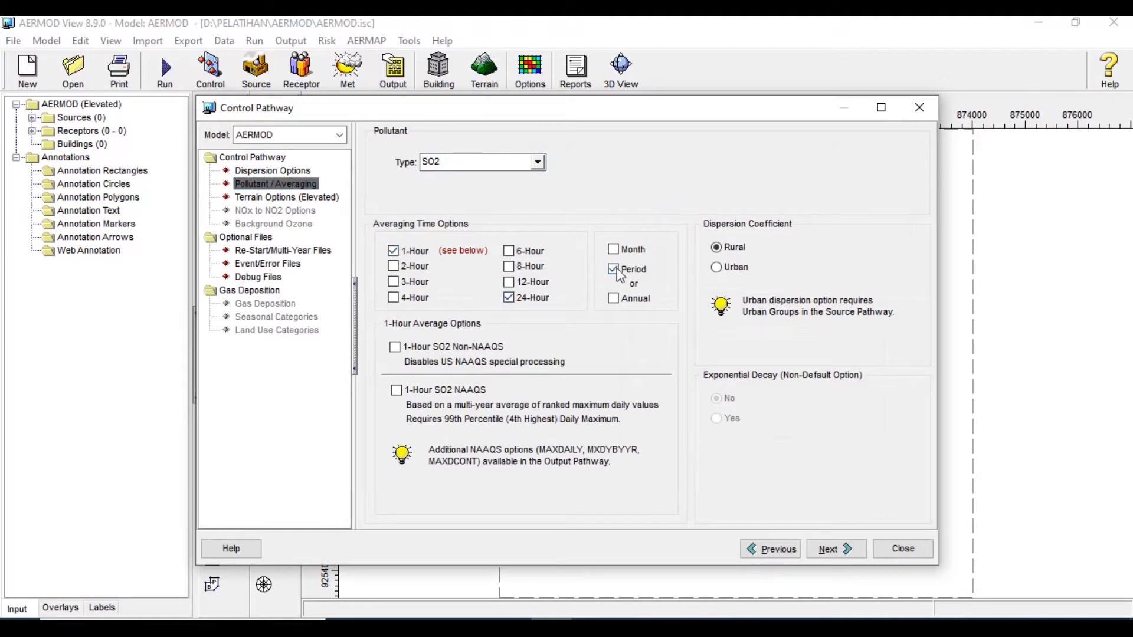
left_click(280, 201)
left_click(275, 186)
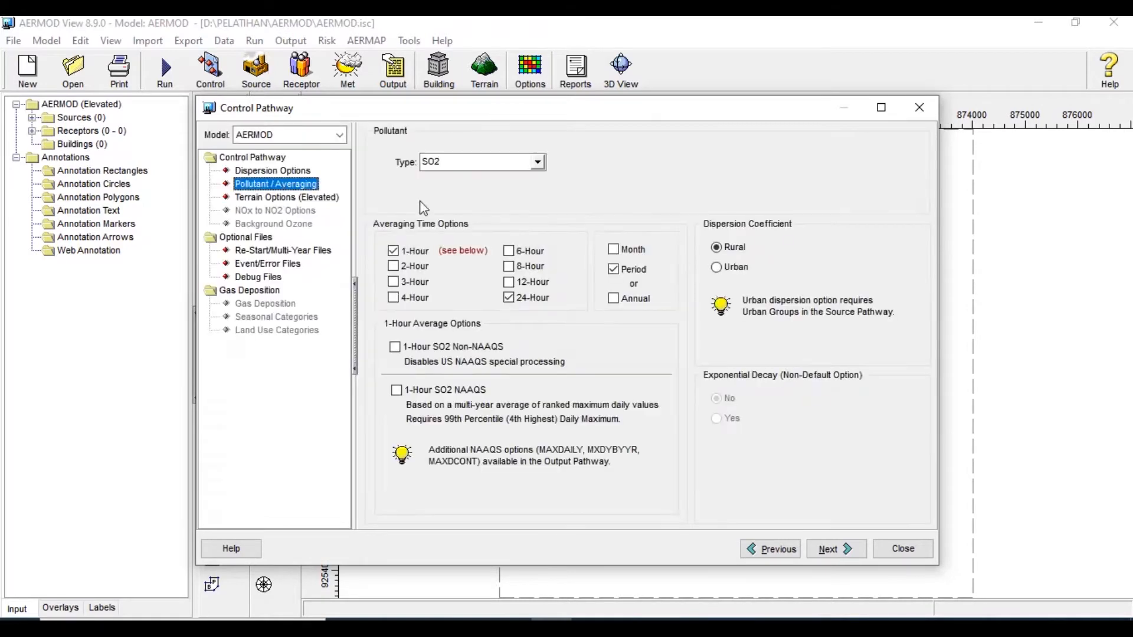
left_click(720, 251)
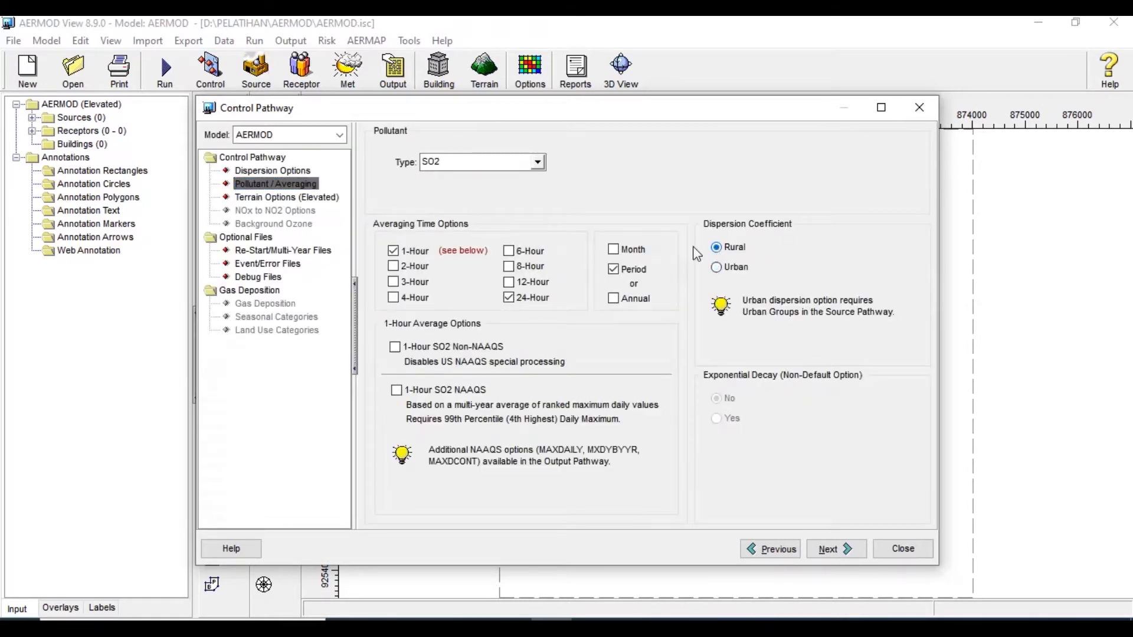
left_click(278, 201)
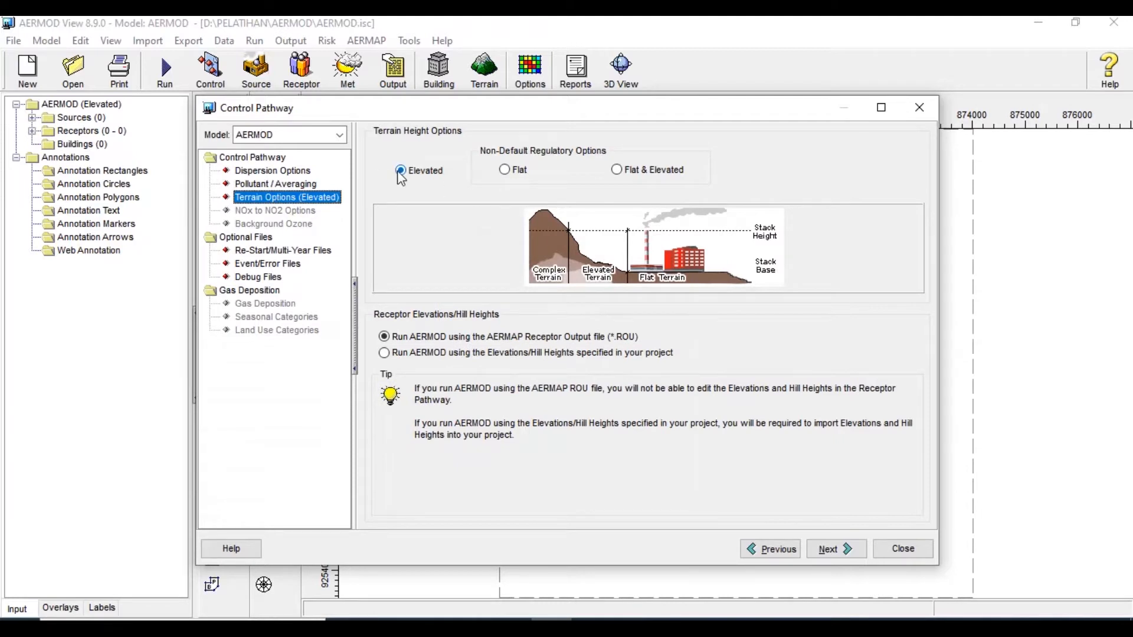
left_click(906, 548)
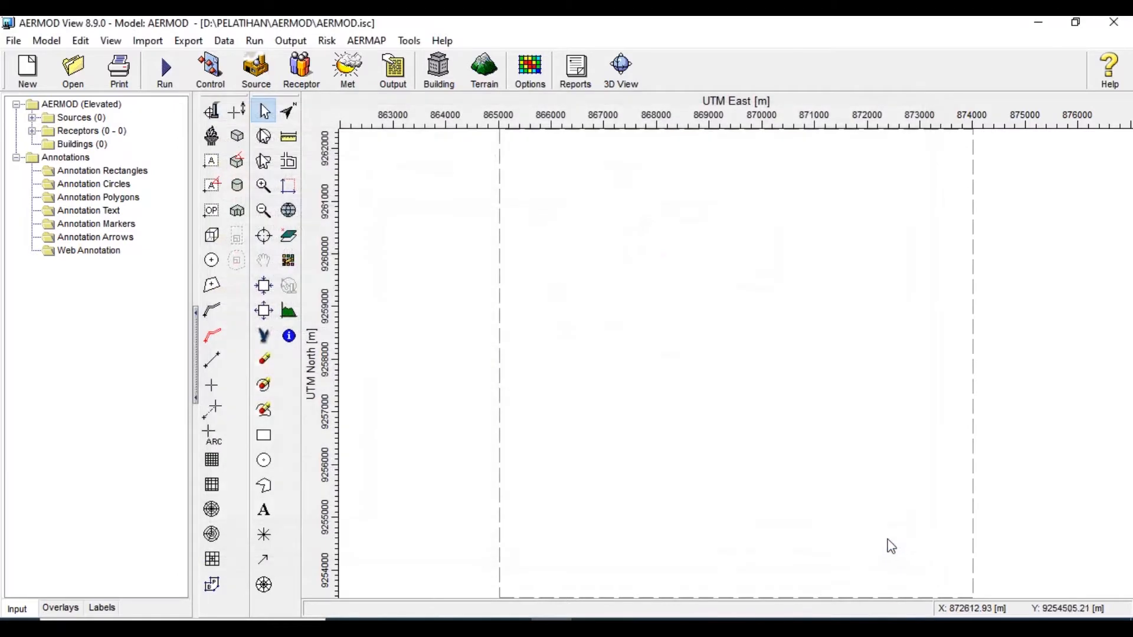
Start a new point source in the source pathway with ID STCK1 and description Sumber 1.
left_click(255, 71)
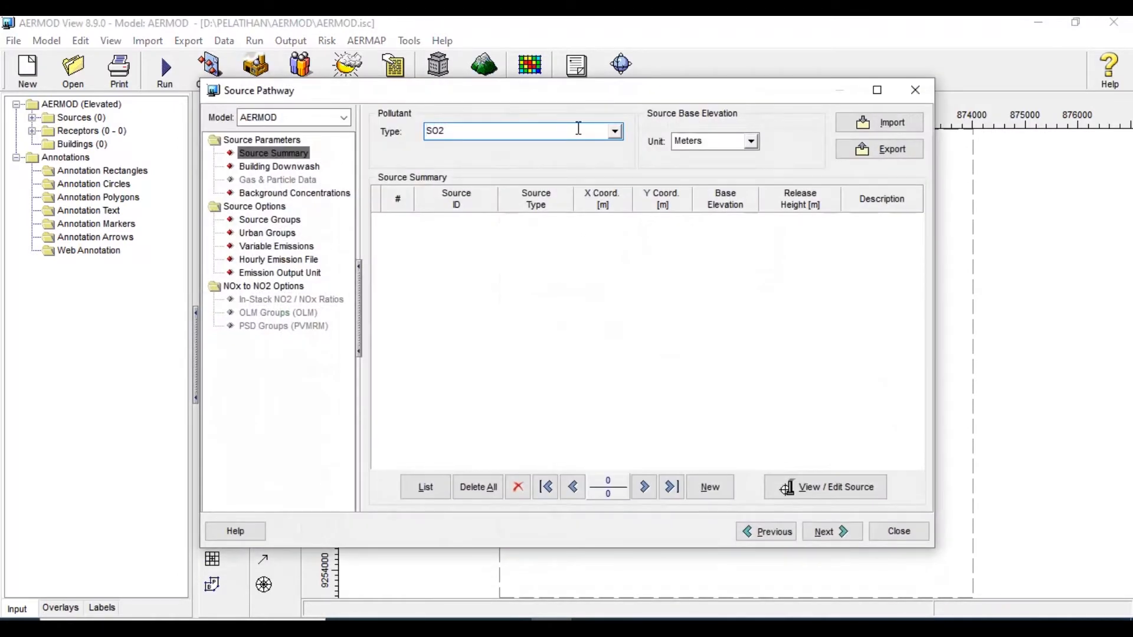
left_click_drag(553, 98, 403, 108)
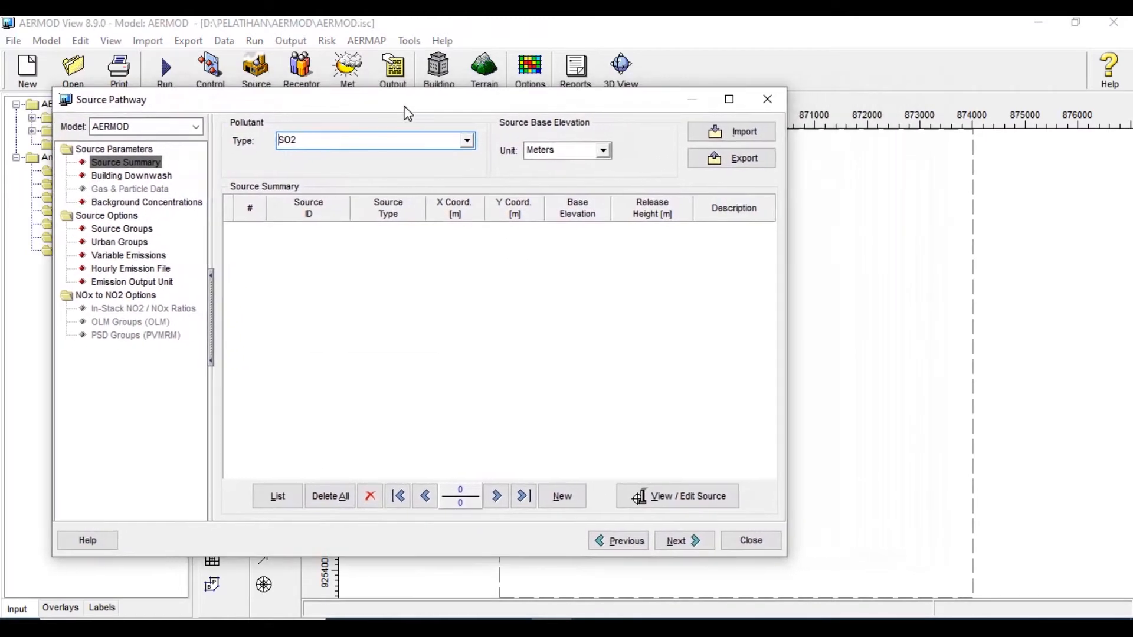
left_click(691, 508)
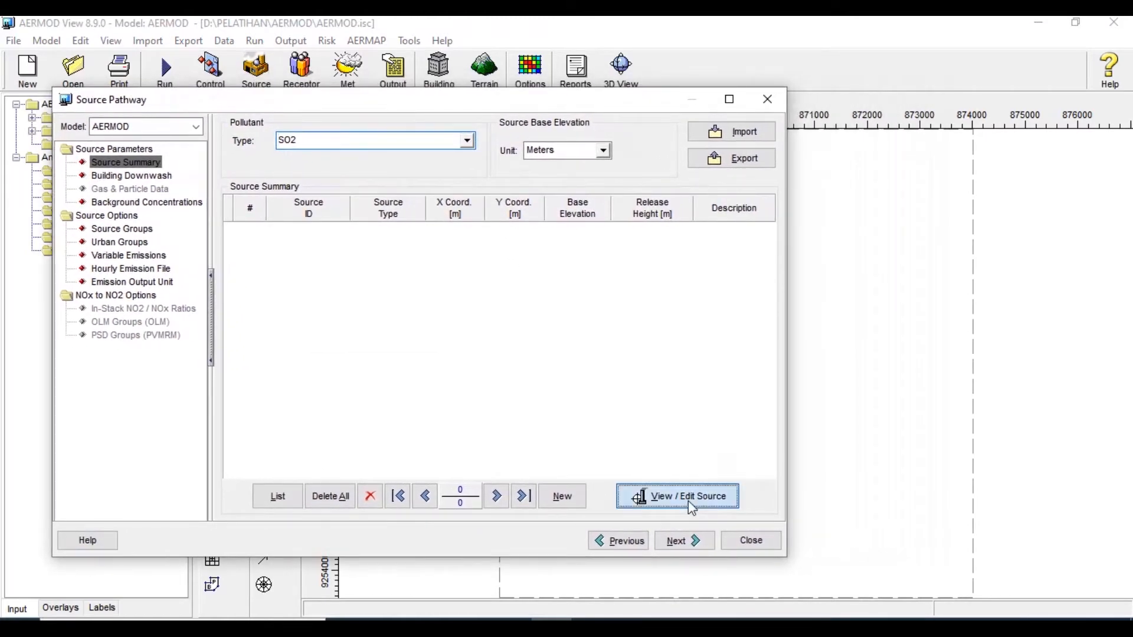
left_click_drag(516, 153, 382, 179)
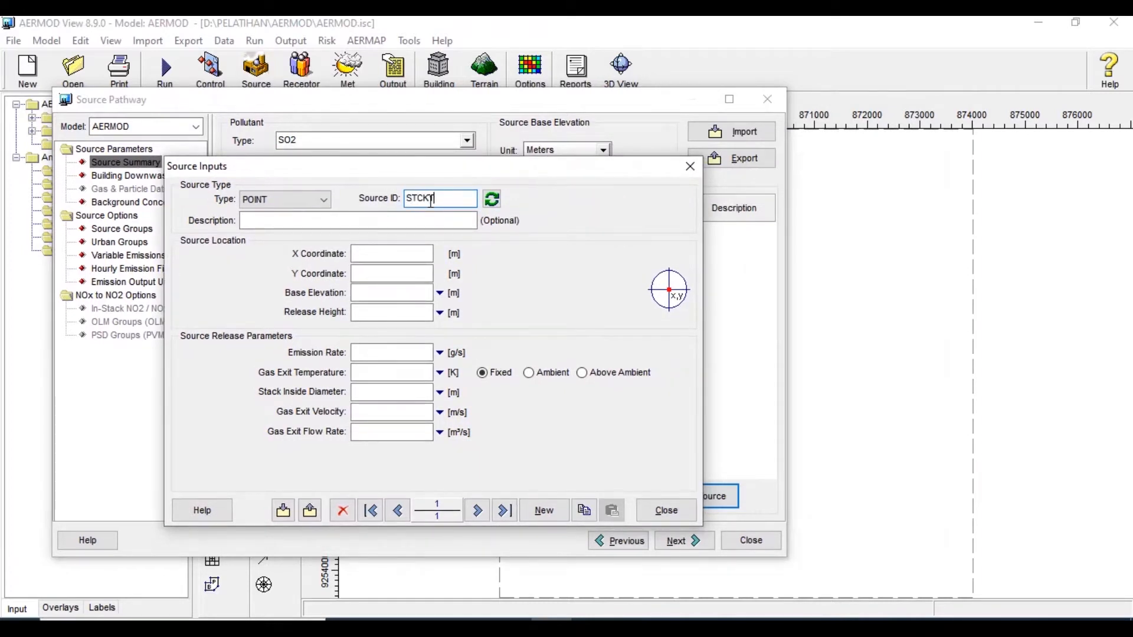
left_click(403, 220)
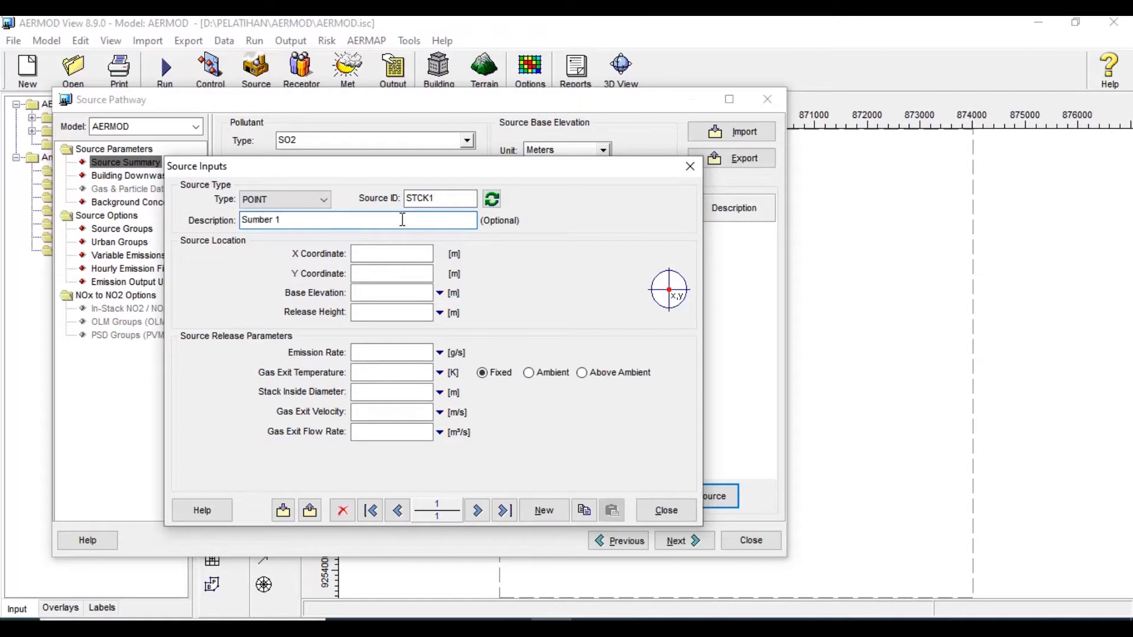
Copy Sumber 1's UTM X coordinate, 869435.44, from the StudiKasus workbook in Excel into the STCK1 source location.
key("alt+Tab")
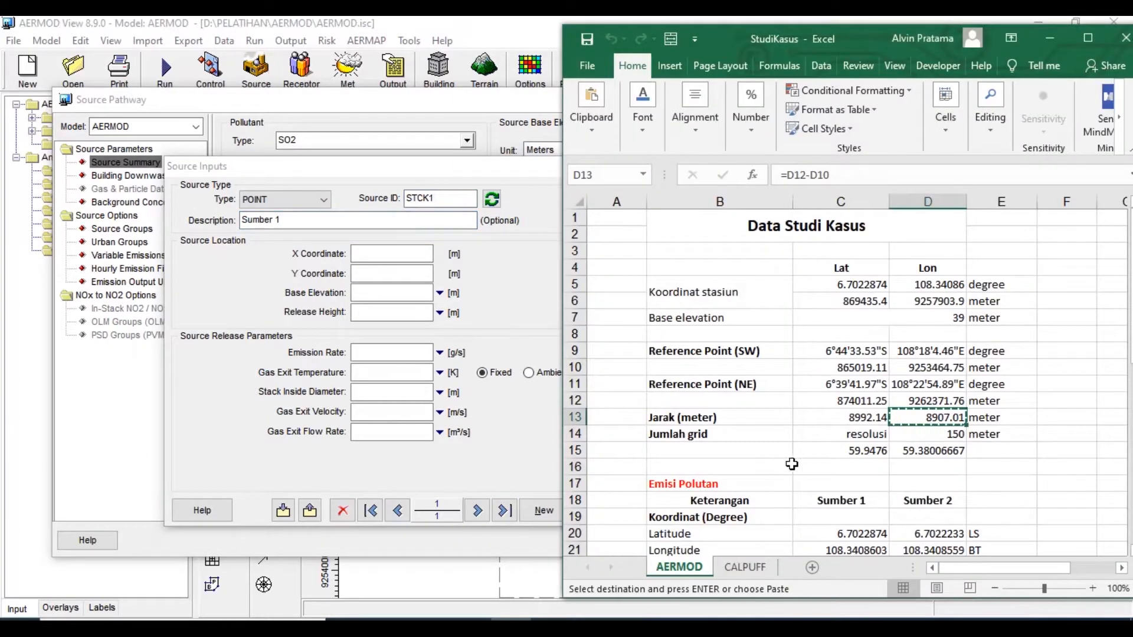
scroll(824, 484, "down", 2)
scroll(824, 484, "down", 1)
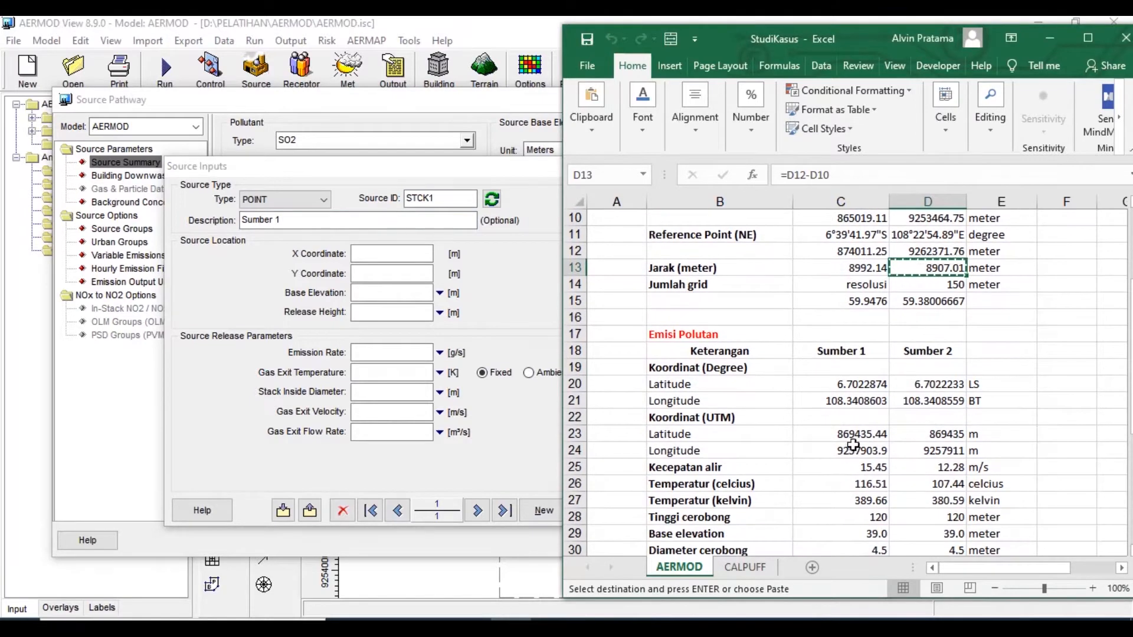
left_click(856, 435)
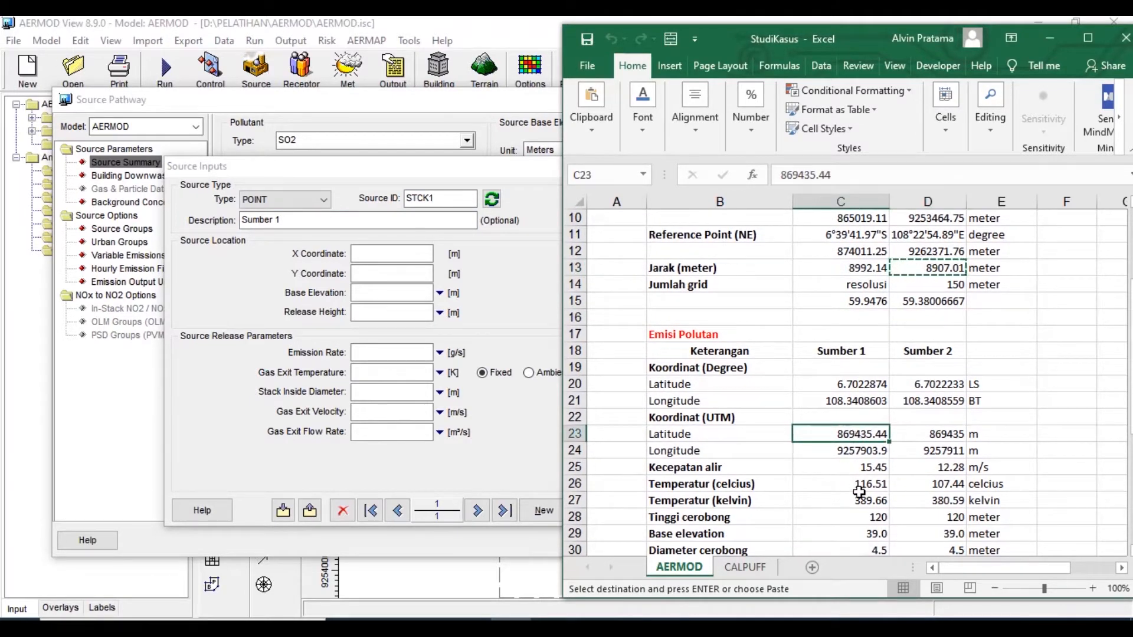
key("ctrl+c")
left_click(384, 253)
key("ctrl+v")
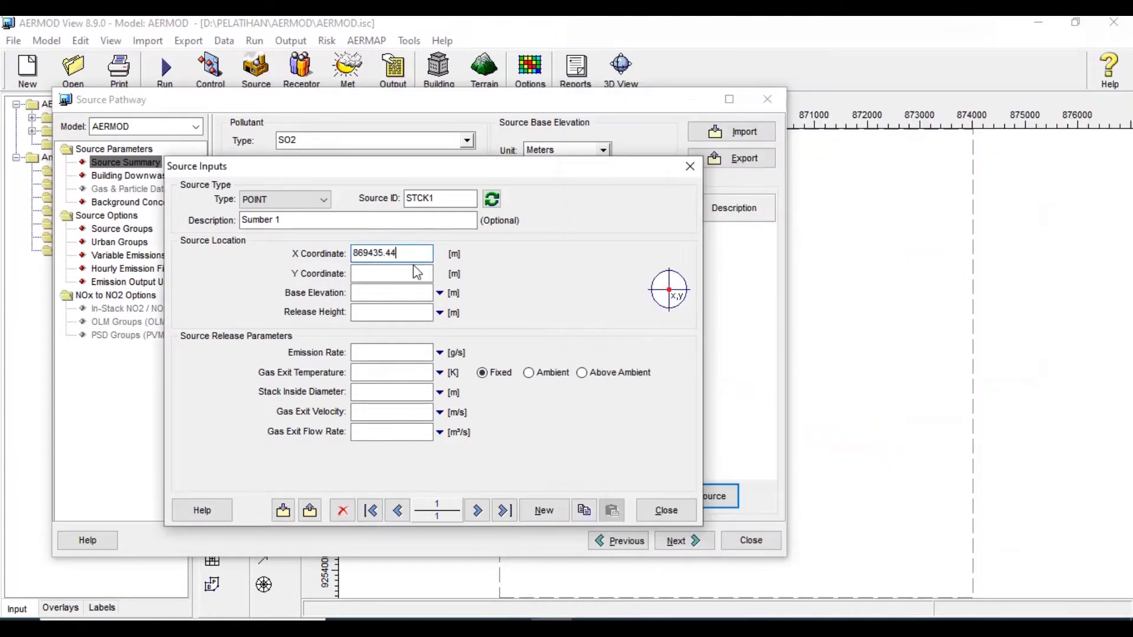
Copy the Y coordinate 9257903.9 from the workbook into STCK1 and set base elevation 39 m and release height 120 m.
left_click(488, 615)
left_click(828, 452)
key("ctrl+c")
left_click(392, 274)
key("ctrl+v")
left_click(412, 294)
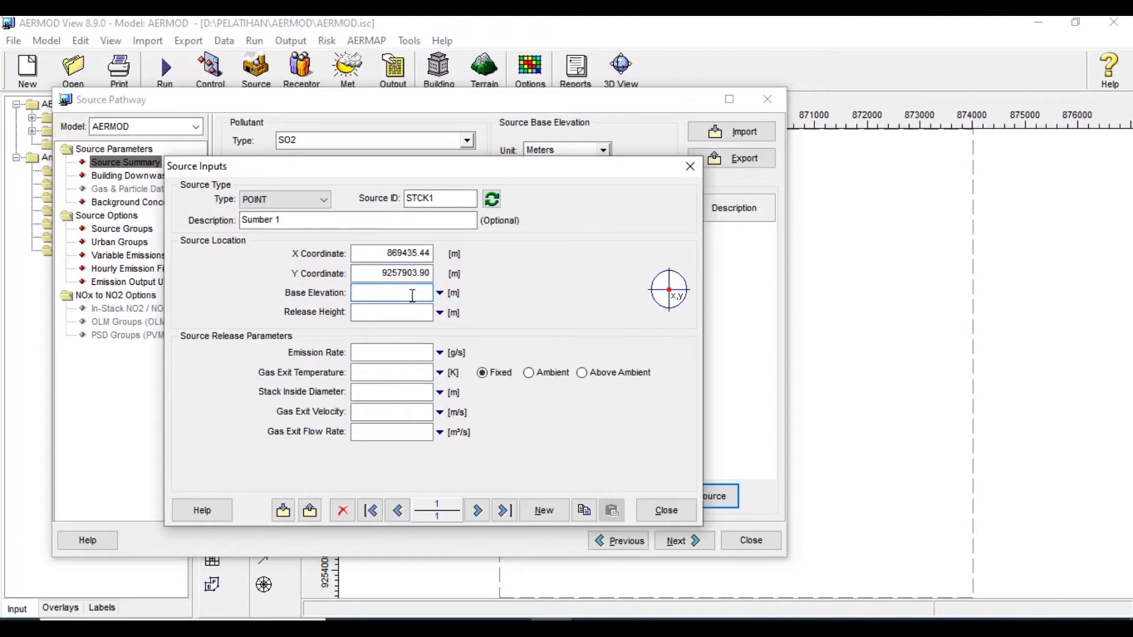
key("Tab")
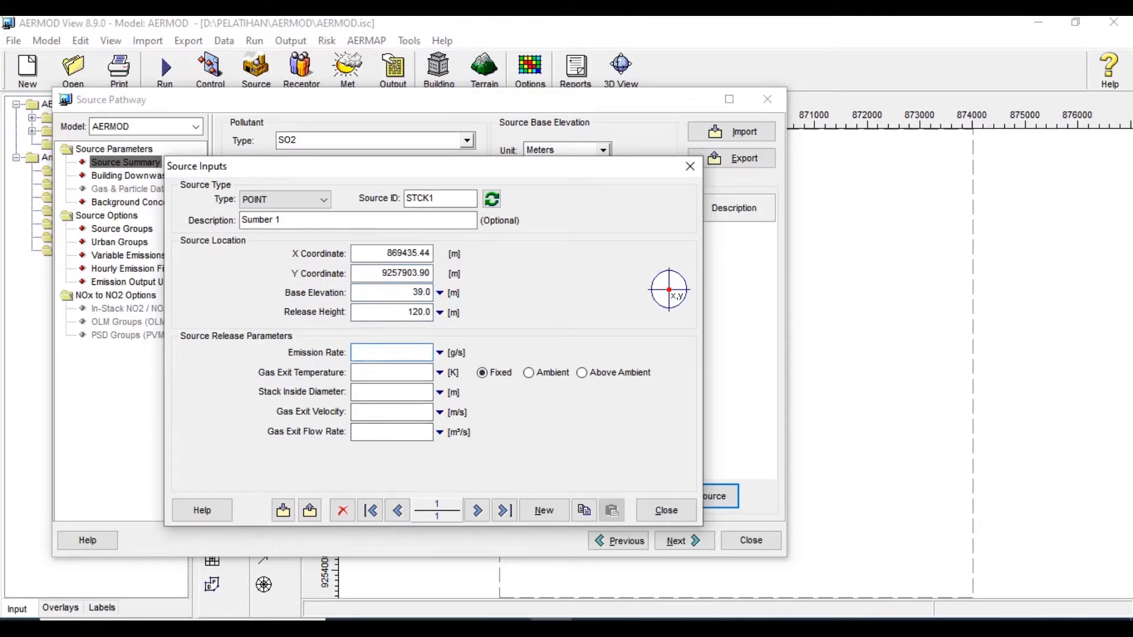
Copy Sumber 1's SO2 emission load, 60.32 g/s, from the workbook into the STCK1 emission rate.
left_click(518, 626)
scroll(931, 469, "down", 3)
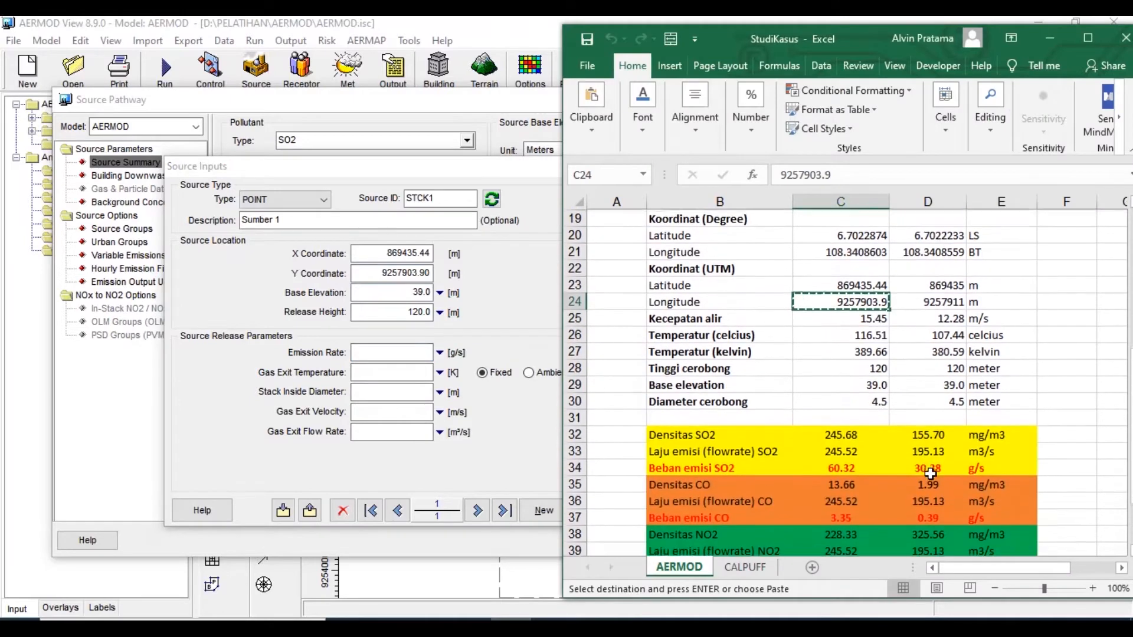
left_click(866, 466)
key("ctrl+c")
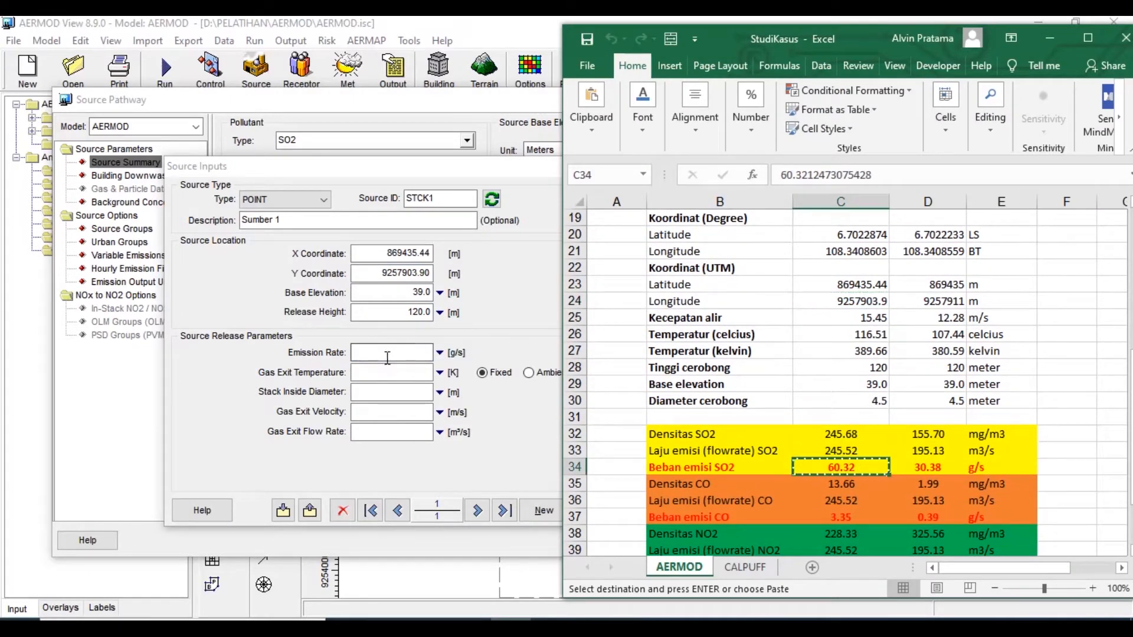
left_click(420, 352)
key("ctrl+v")
Copy Sumber 1's kelvin temperature, 389.66, from the workbook into the STCK1 gas exit temperature.
left_click(518, 626)
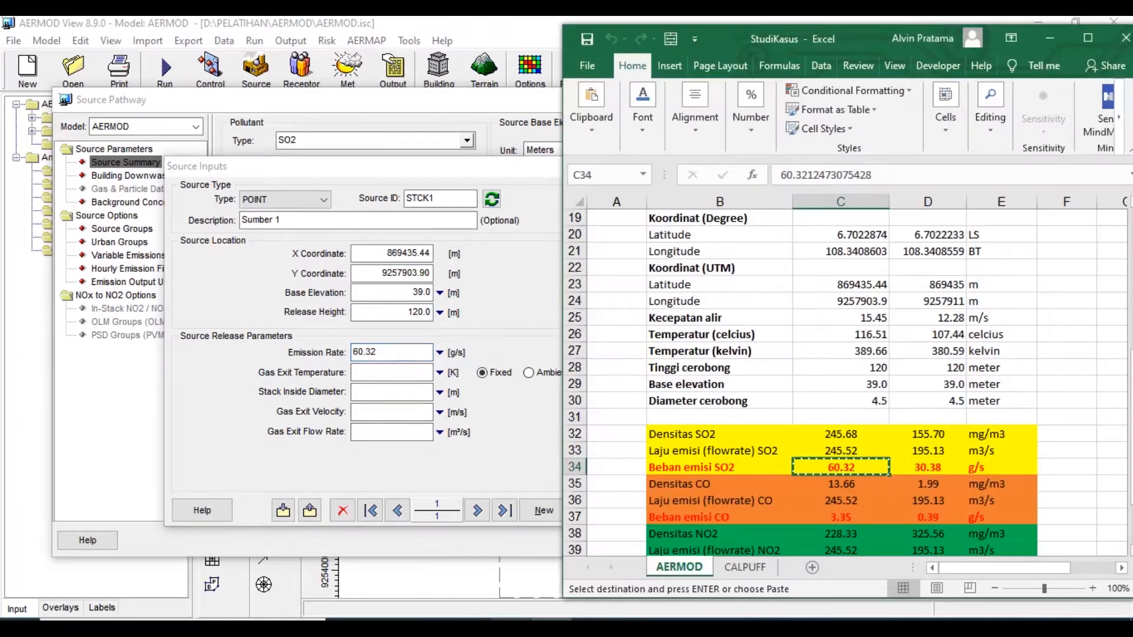
left_click(852, 352)
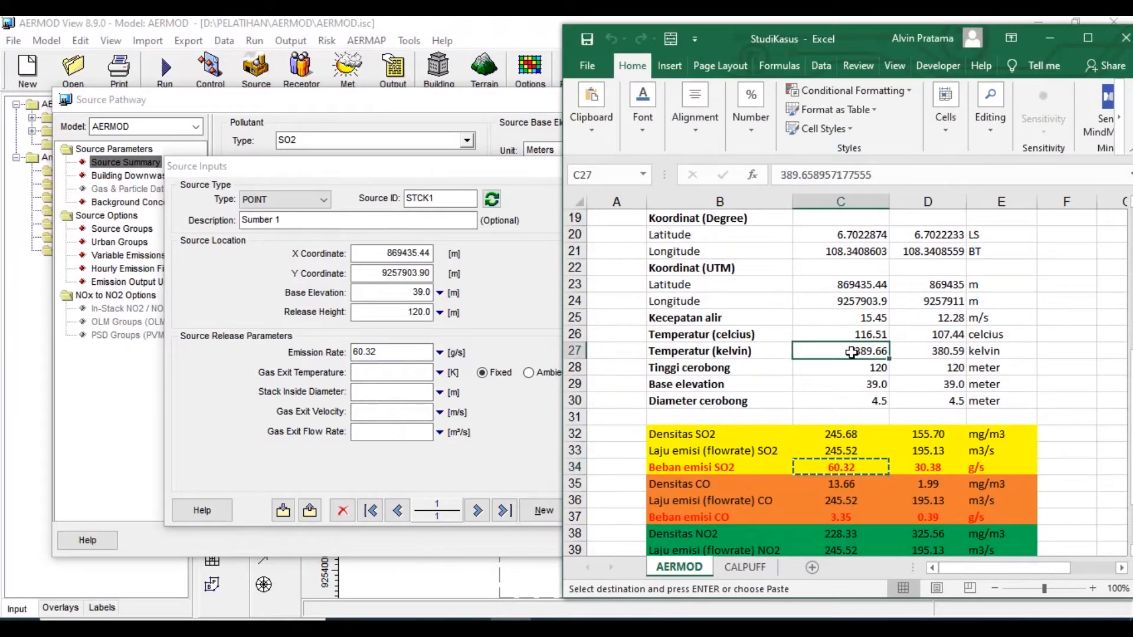
key("ctrl+c")
left_click(392, 373)
key("ctrl+v")
Copy Sumber 1's stack diameter, 4.5 m, from the workbook into the STCK1 stack inside diameter.
left_click(392, 392)
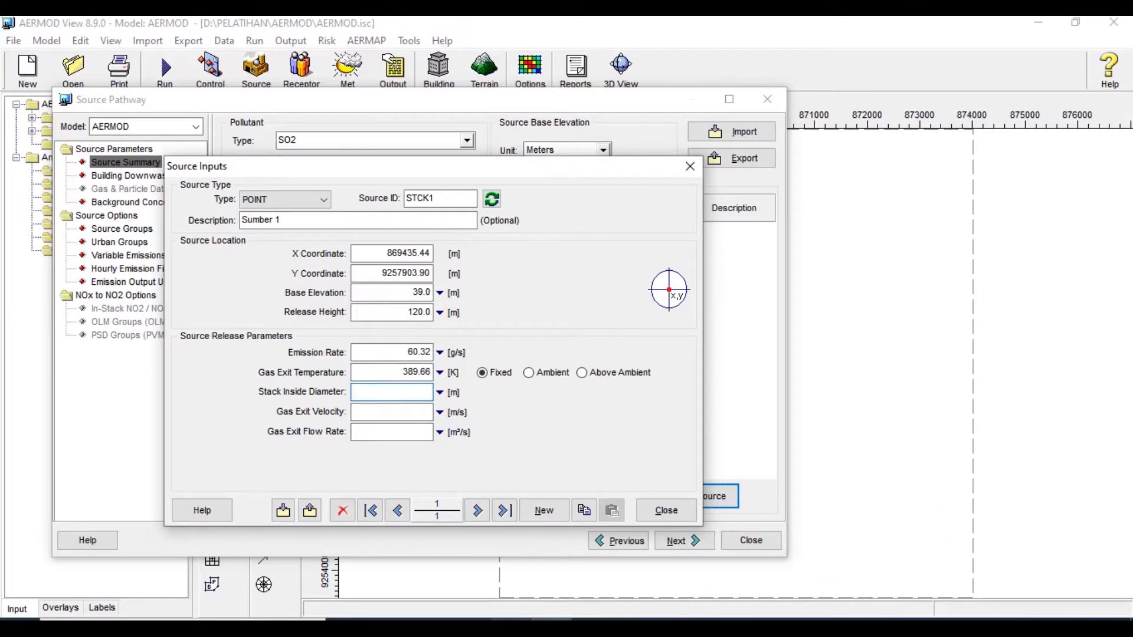
left_click(518, 626)
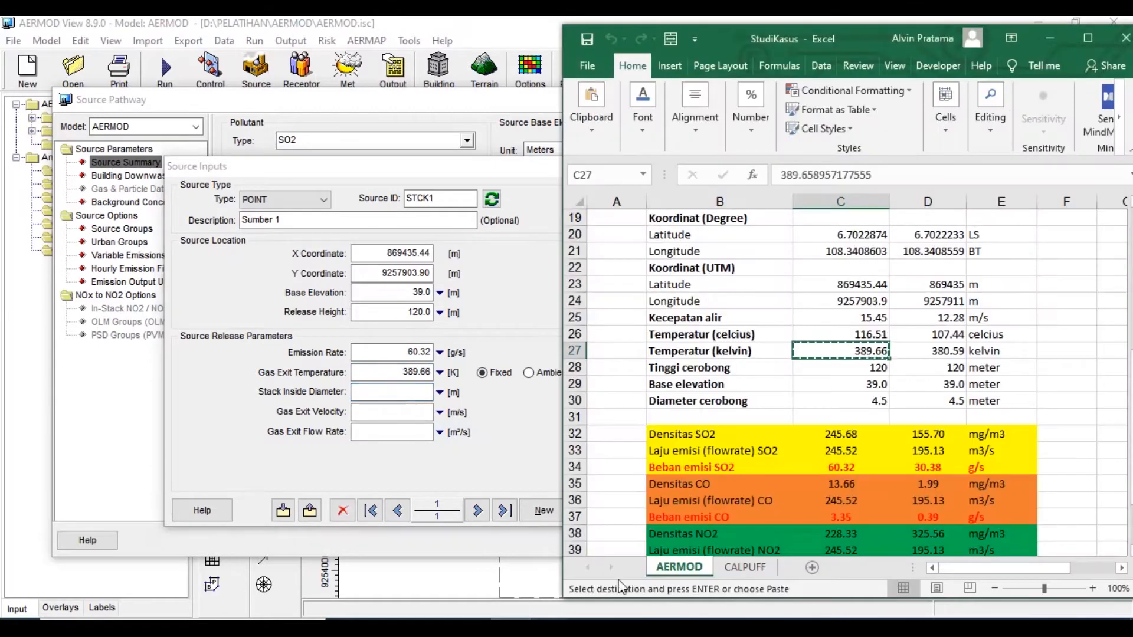
left_click(848, 408)
key("ctrl+c")
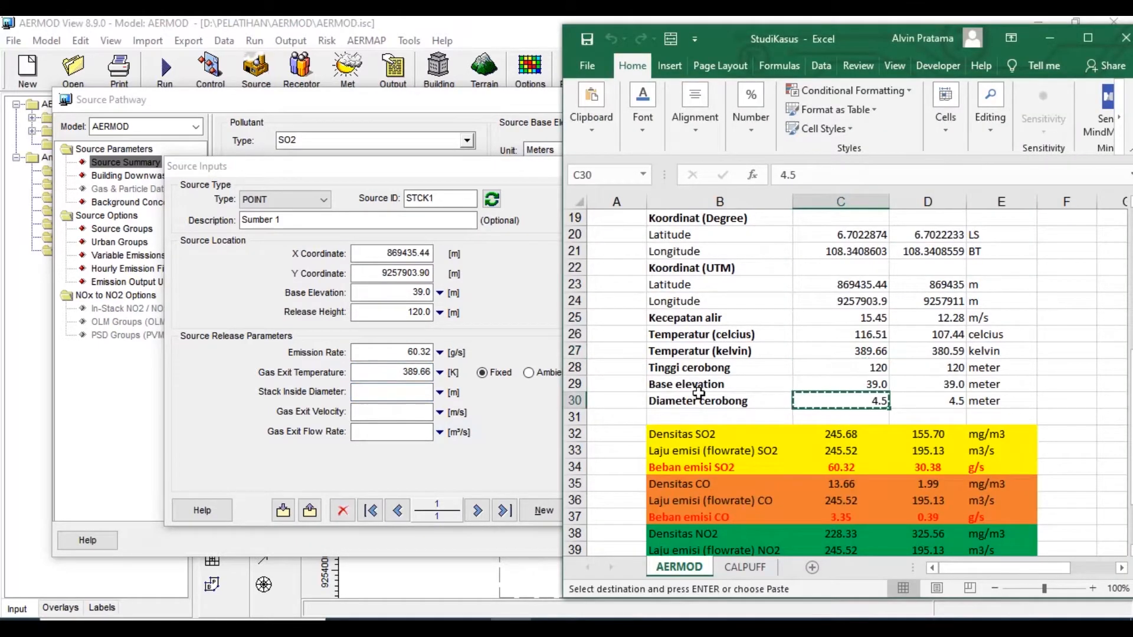
left_click(424, 394)
key("ctrl+v")
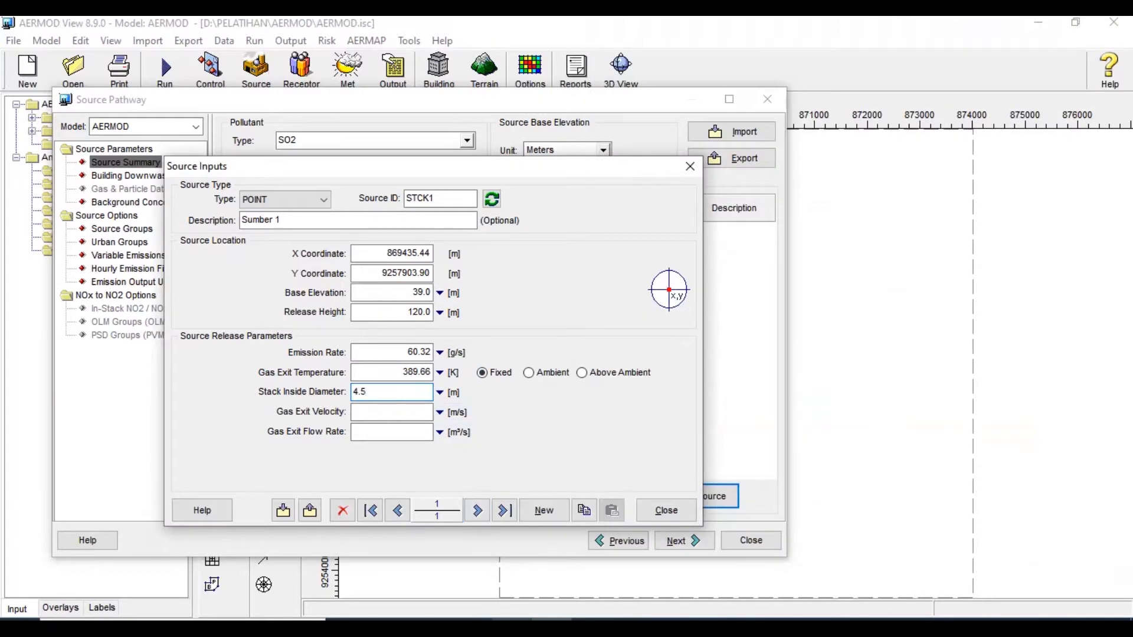
Transfer Sumber 1's flow velocity, 15.45 m/s, from the workbook into the STCK1 gas exit velocity.
left_click(511, 627)
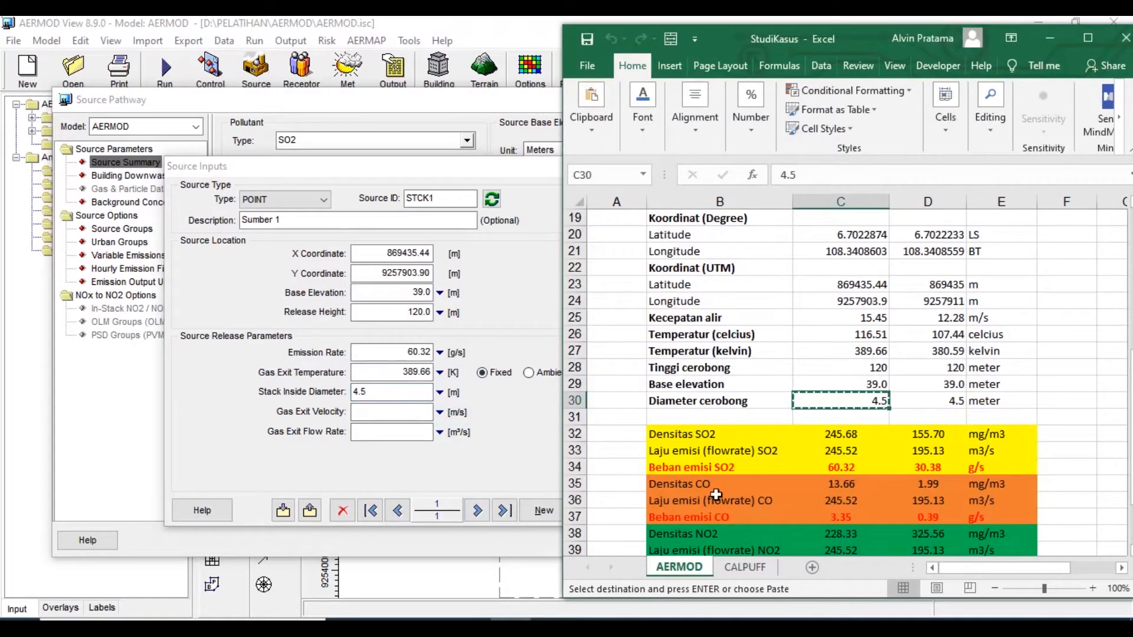
left_click(860, 313)
key("ctrl+c")
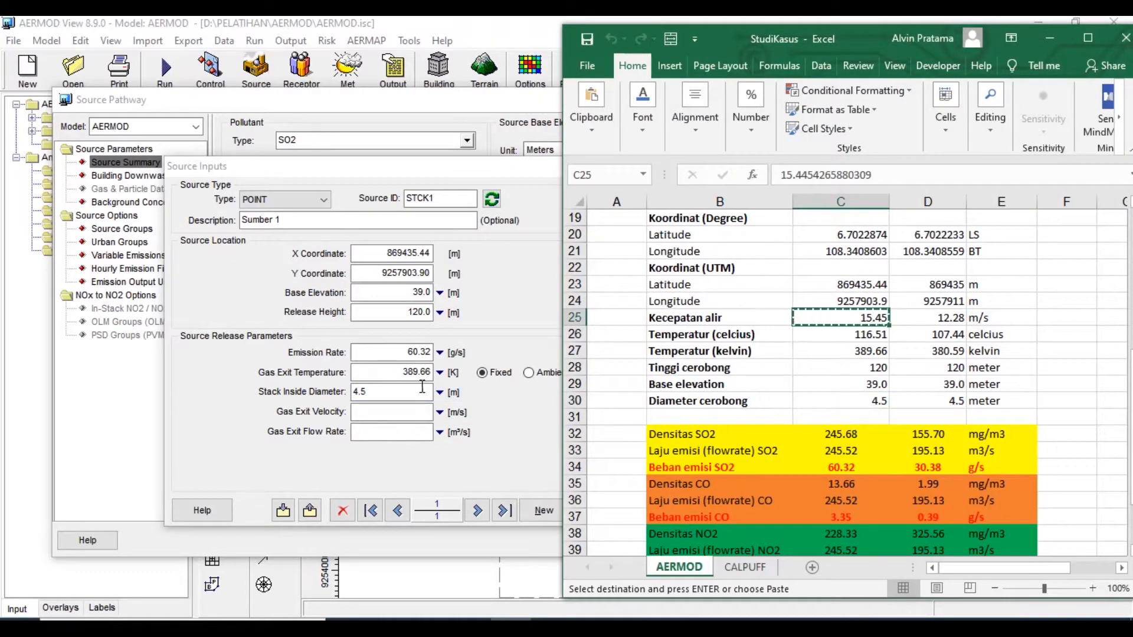
left_click(396, 412)
type("15.45")
left_click(392, 434)
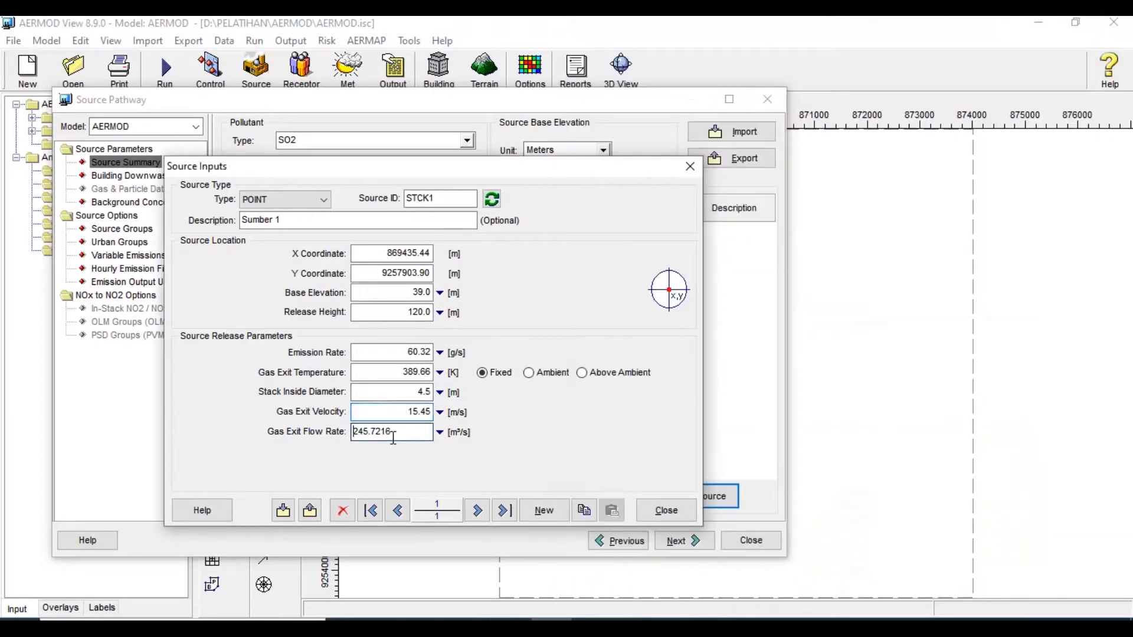
left_click(400, 410)
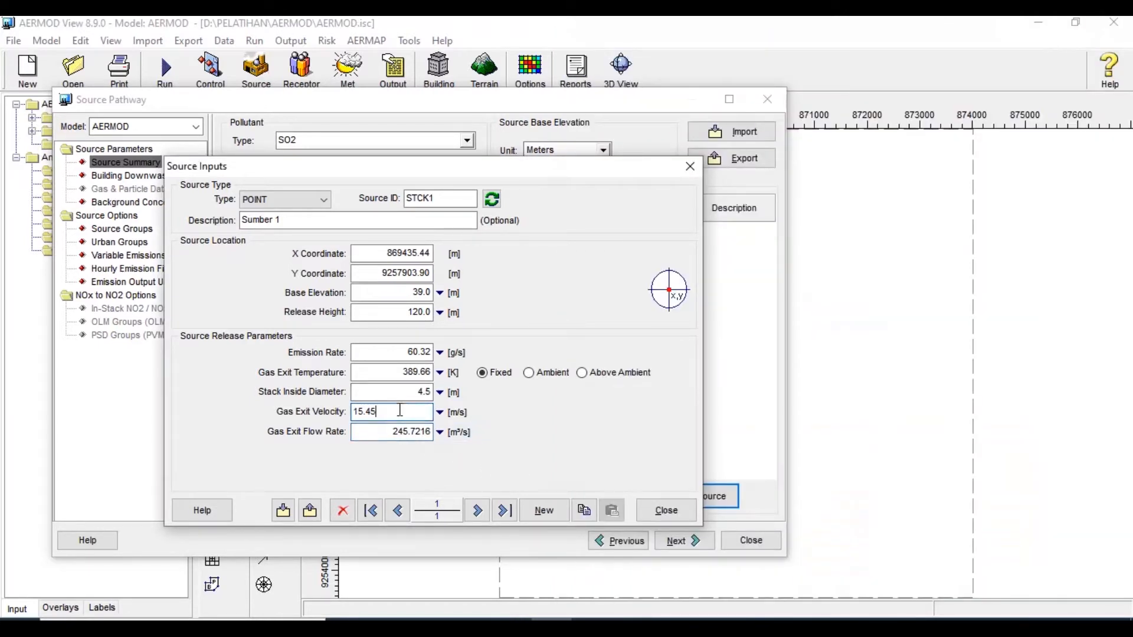
Add a second point source, STCK2, described as Sumber 2, and copy its X coordinate 869435 from the workbook.
left_click(544, 510)
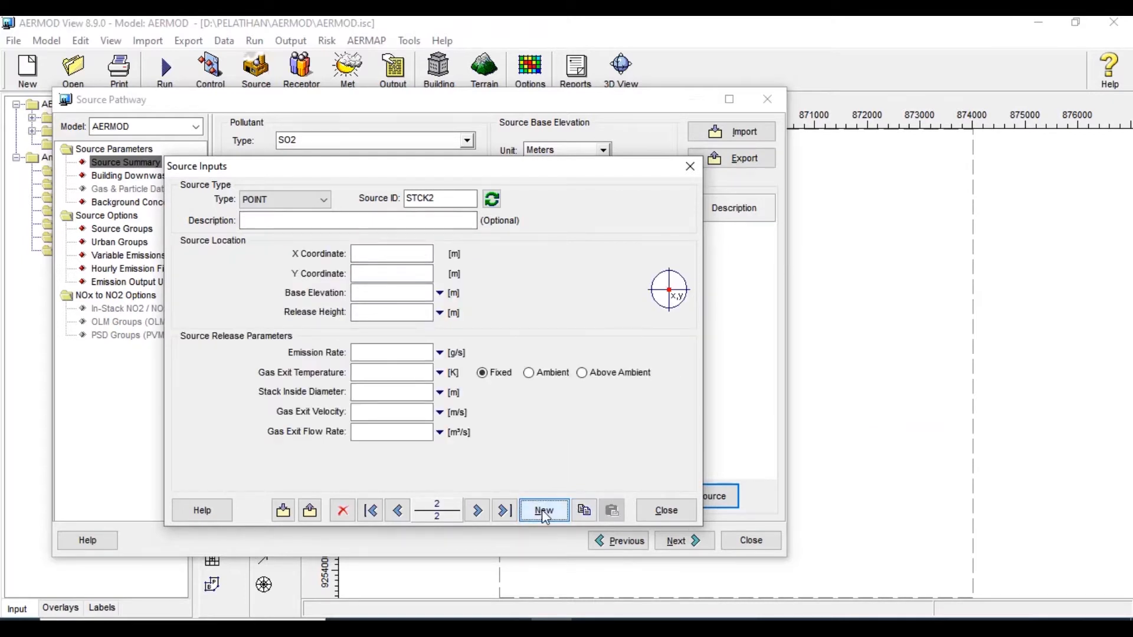
left_click(328, 222)
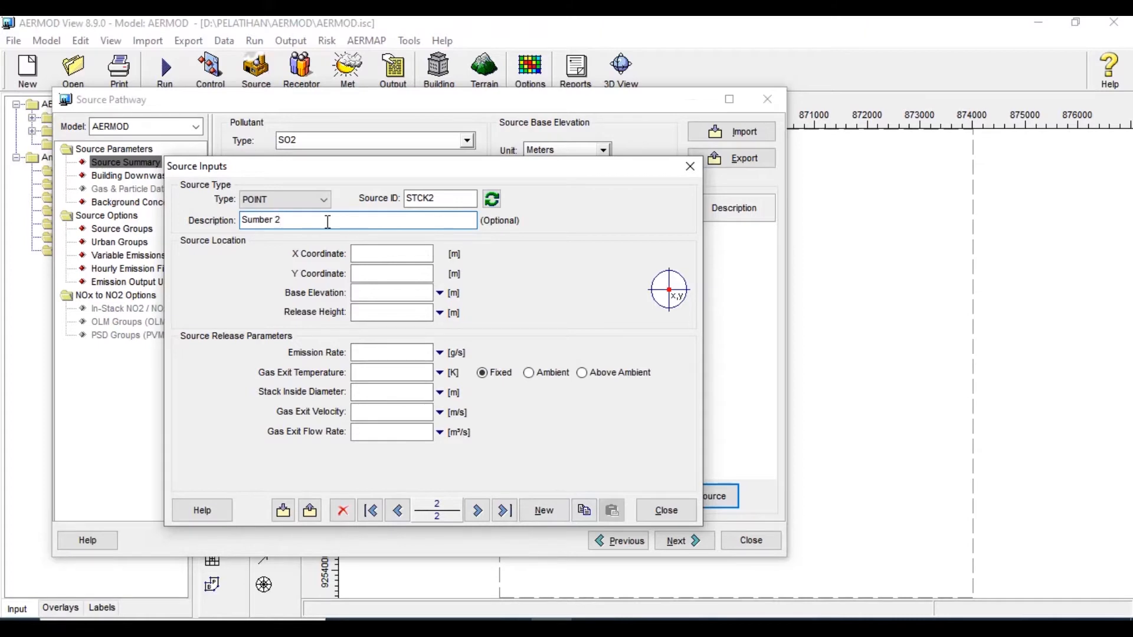
key("alt+Tab")
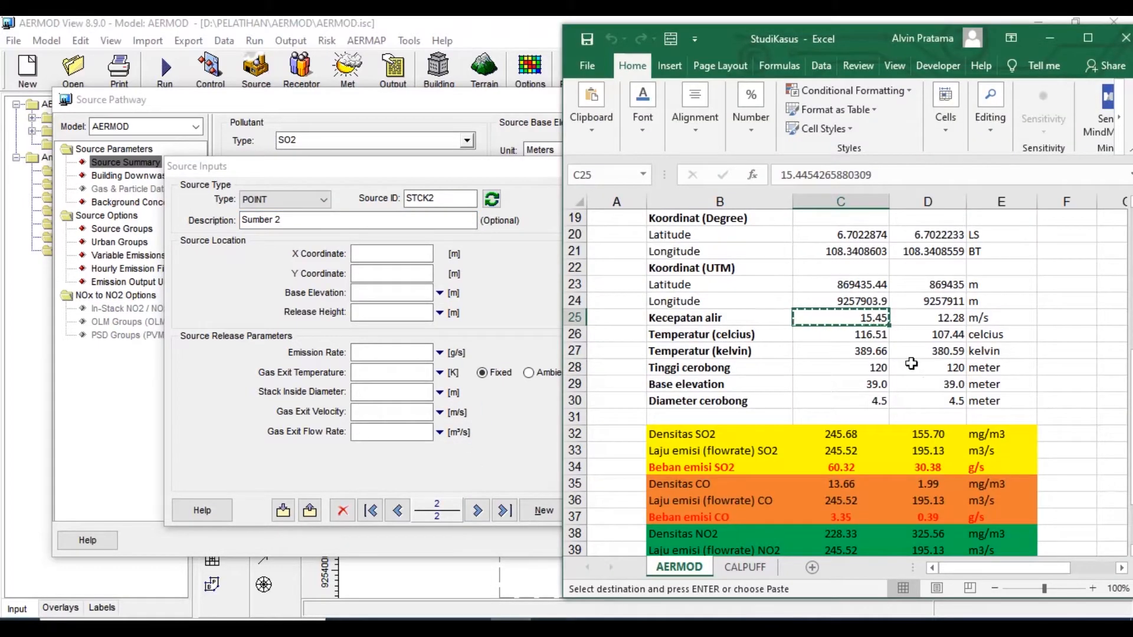
left_click(935, 285)
key("ctrl+c")
left_click(392, 254)
key("ctrl+v")
Copy Sumber 2's Y coordinate, 9257911, from the workbook into the STCK2 source location.
key("alt+Tab")
left_click(932, 301)
key("ctrl+c")
left_click(413, 273)
key("ctrl+v")
Set the STCK2 base elevation to 39.0 m and its release height to 120 m.
left_click(397, 293)
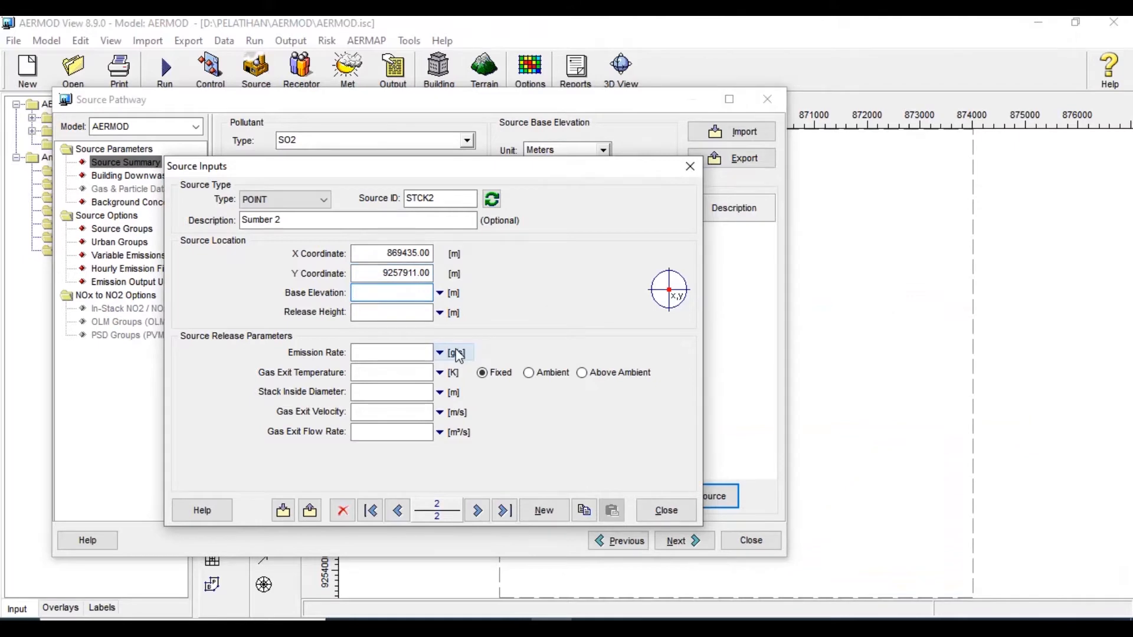
key("Tab")
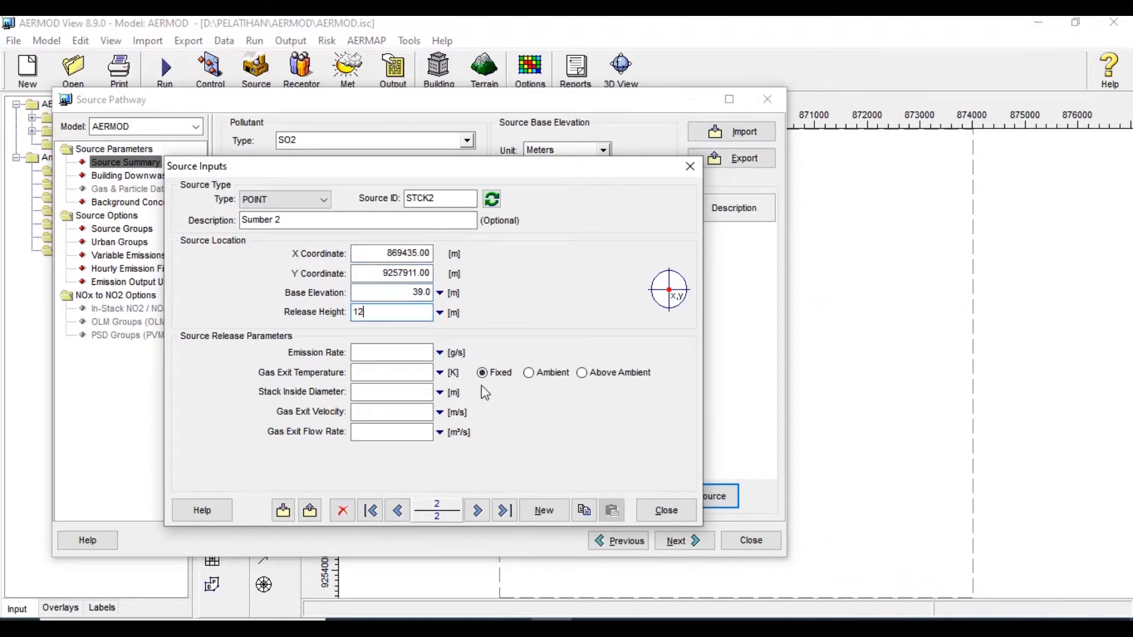
key("Tab")
Copy Sumber 2's SO2 emission load, 30.38 g/s, from the workbook into the STCK2 emission rate.
key("alt+Tab")
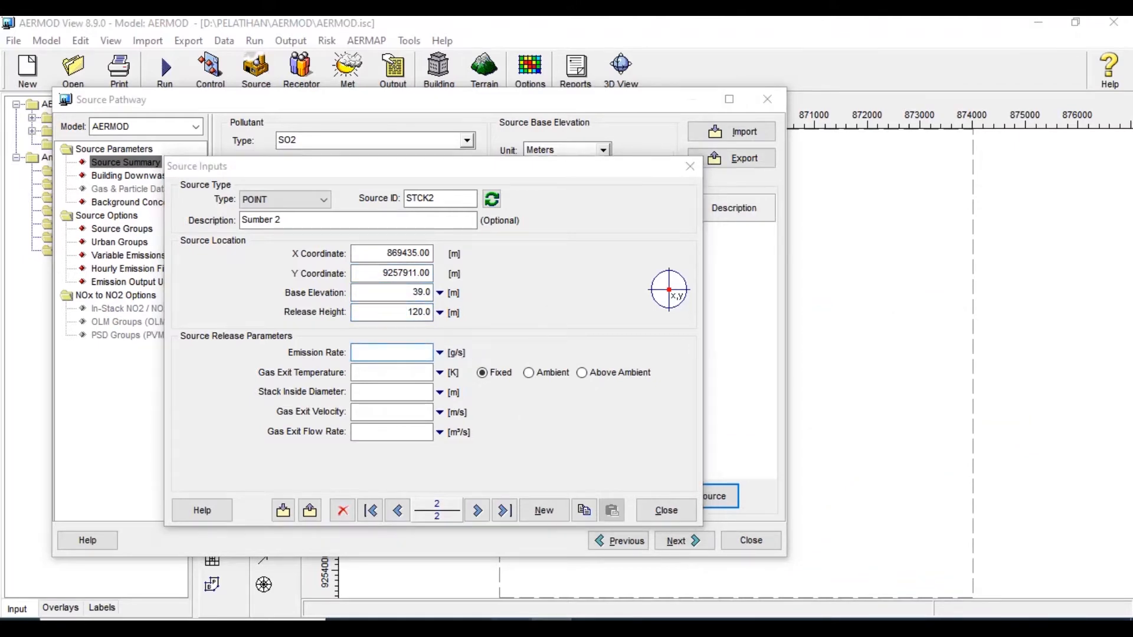
left_click(935, 467)
key("ctrl+c")
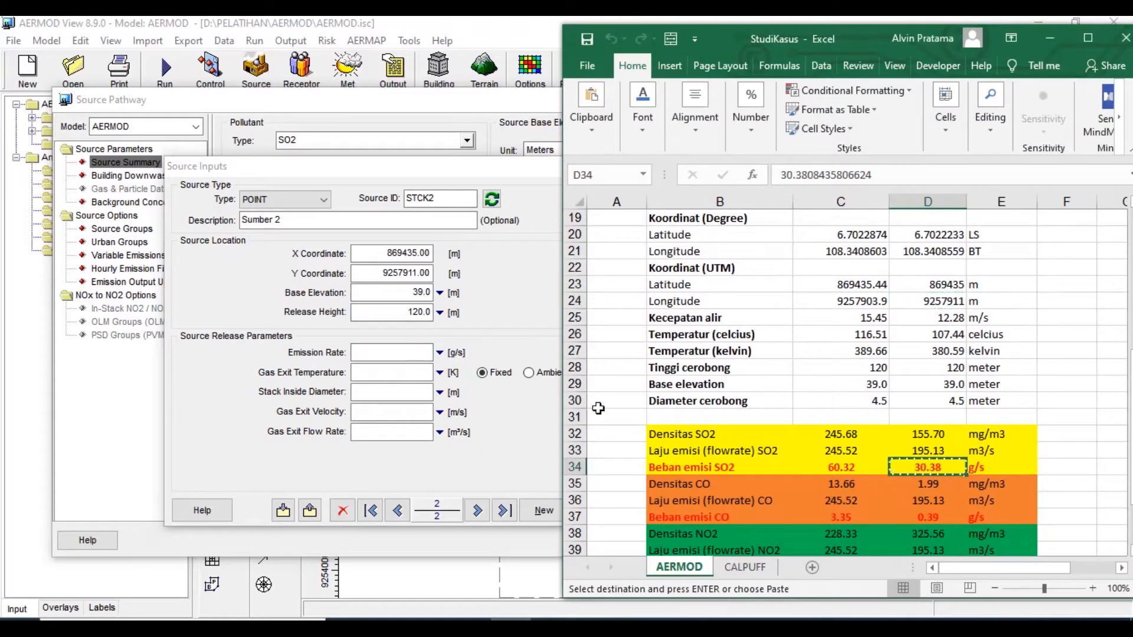
left_click(392, 352)
key("ctrl+v")
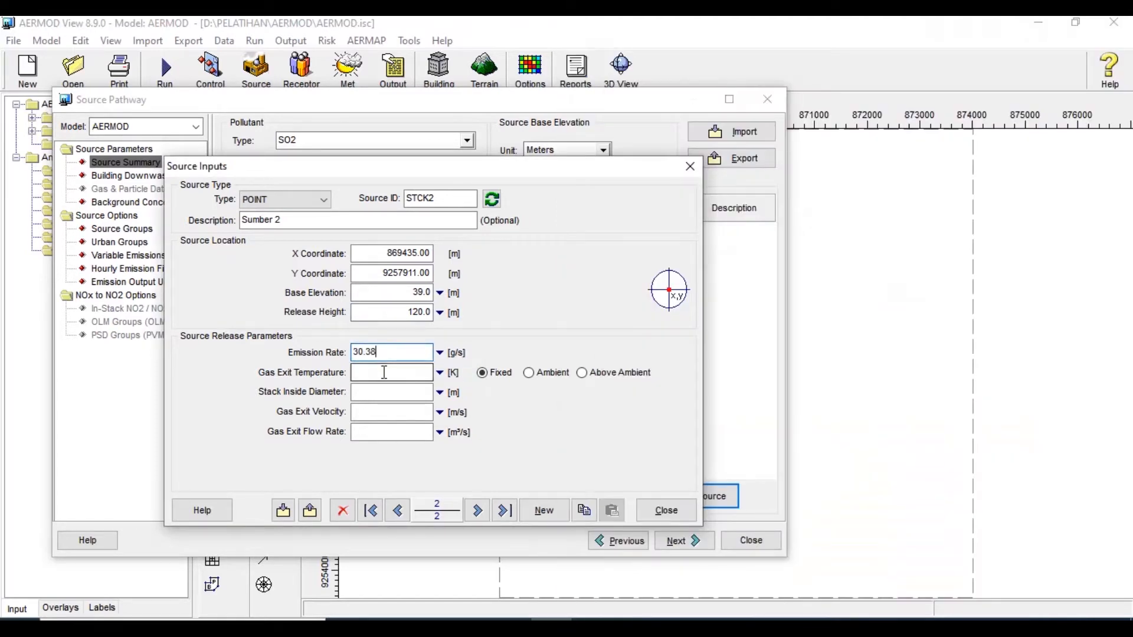
Copy Sumber 2's kelvin temperature, 380.59, from the workbook into the STCK2 gas exit temperature.
left_click(385, 373)
key("alt+Tab")
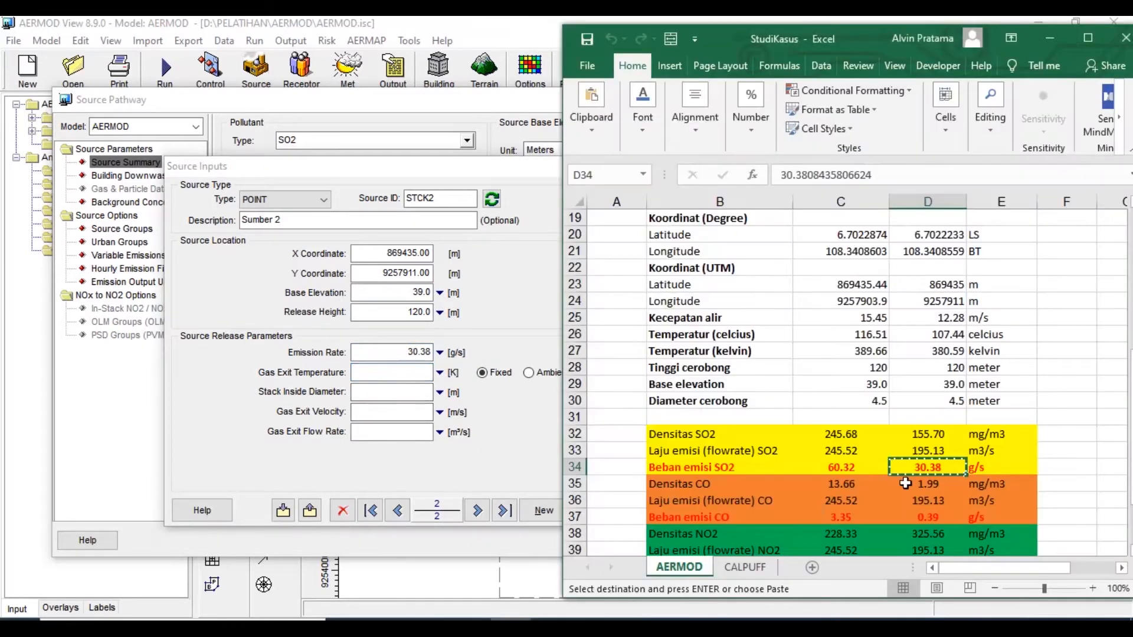
left_click(906, 351)
key("ctrl+c")
left_click(395, 373)
key("ctrl+v")
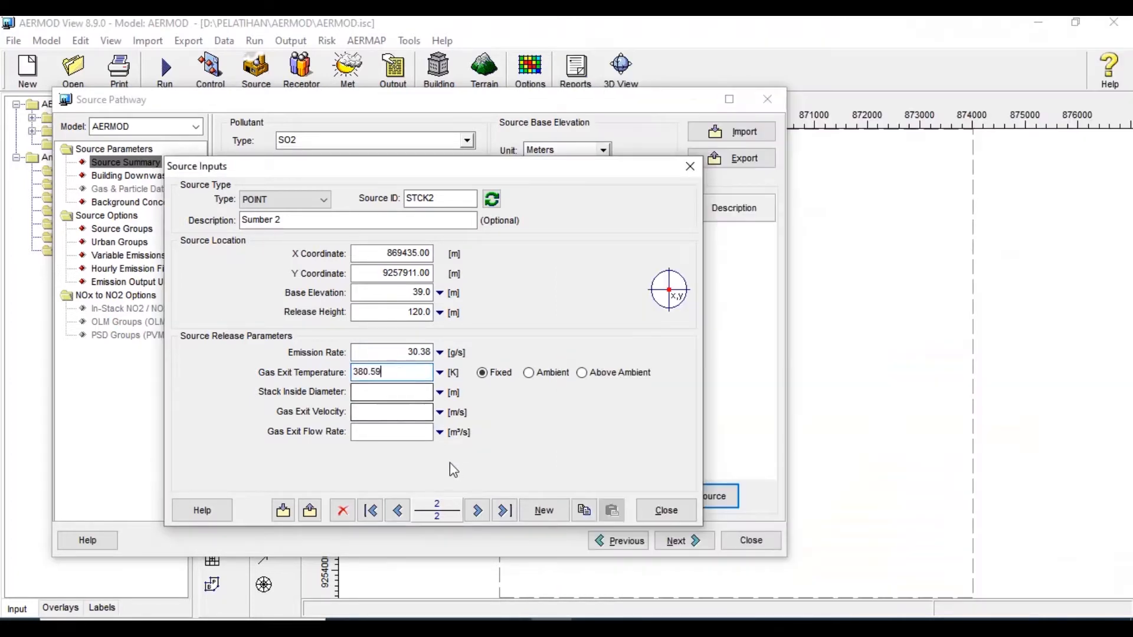
Set the STCK2 stack inside diameter to 4.5 m and copy the 12.28 m/s flow velocity from the workbook into its gas exit velocity.
left_click(411, 392)
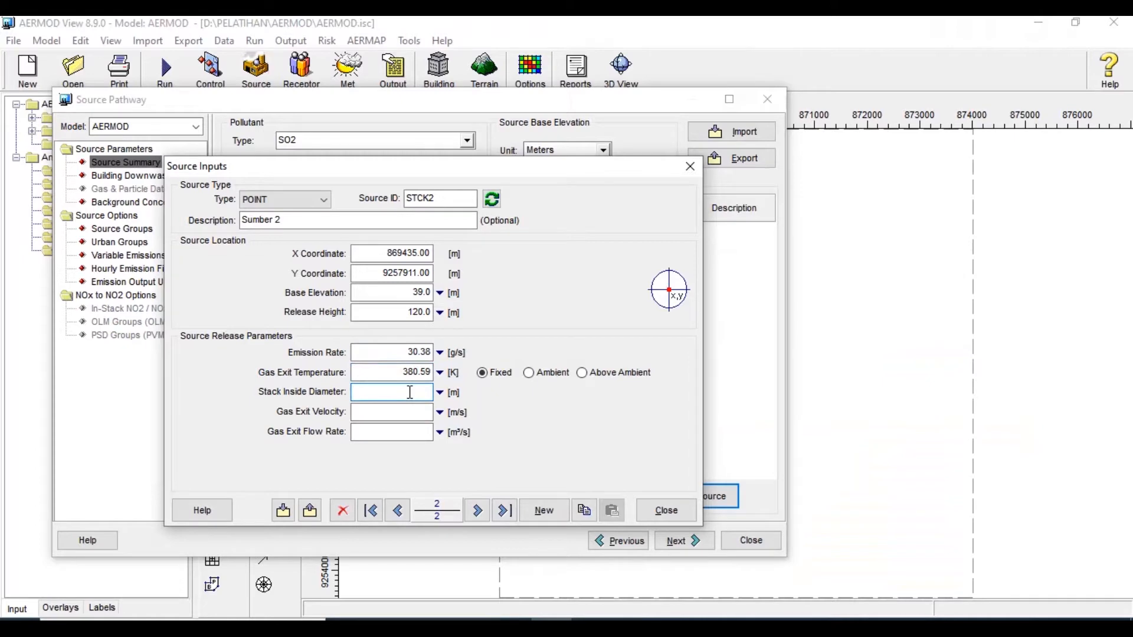
key("Tab")
left_click(511, 628)
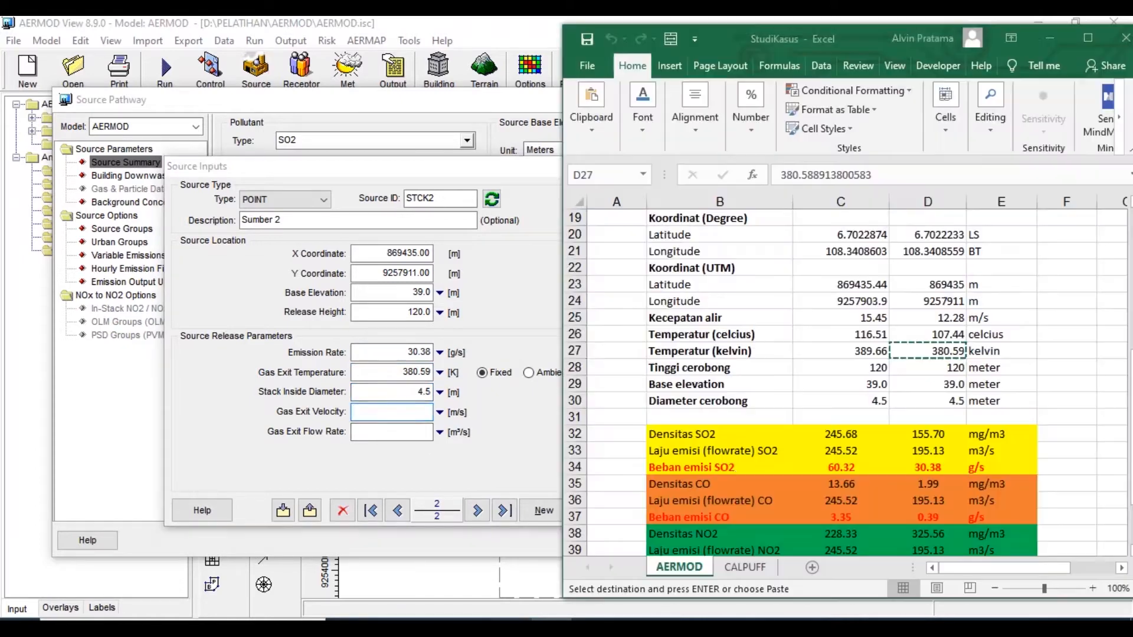
left_click(918, 318)
key("ctrl+c")
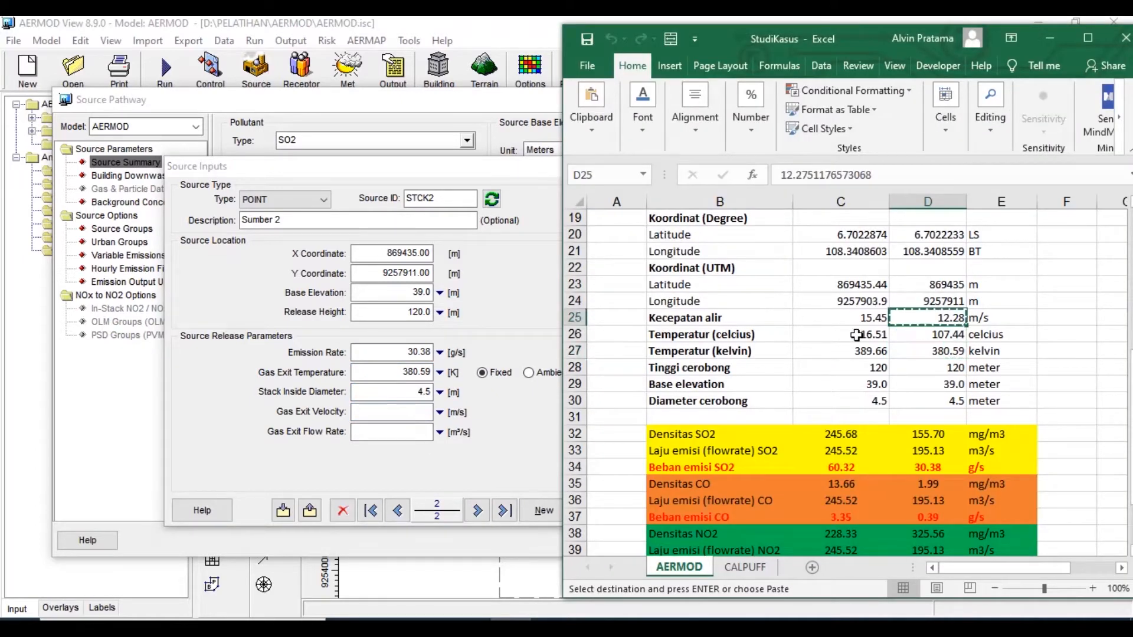
left_click(379, 412)
key("ctrl+v")
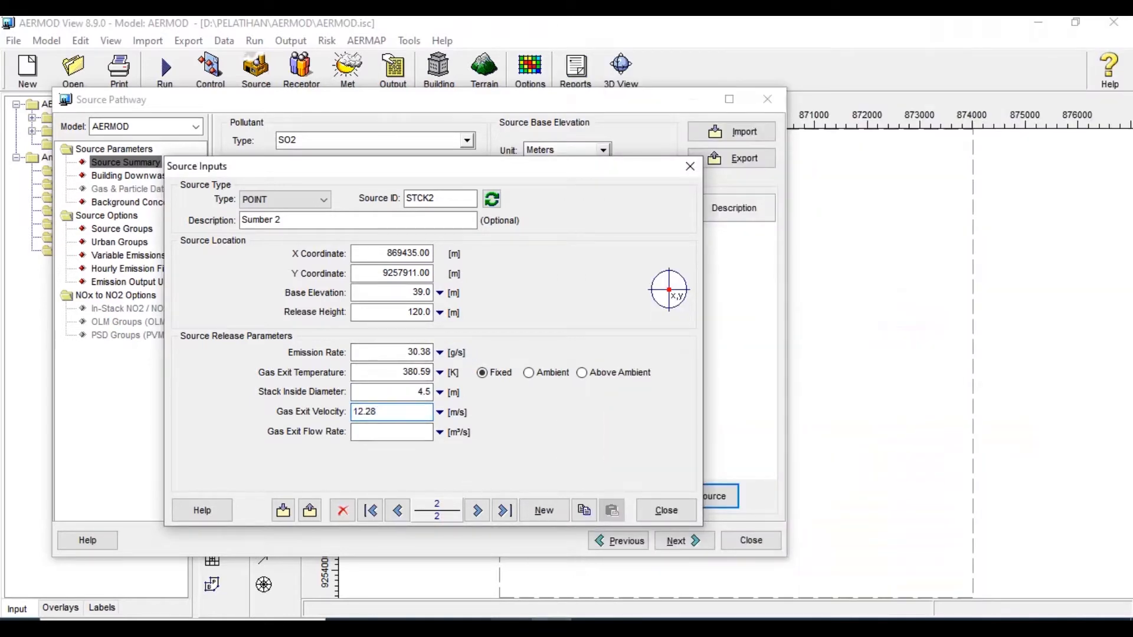
Check the STCK2 flow rate, velocity and diameter entries and close the source inputs.
left_click(511, 628)
left_click(395, 431)
left_click(396, 412)
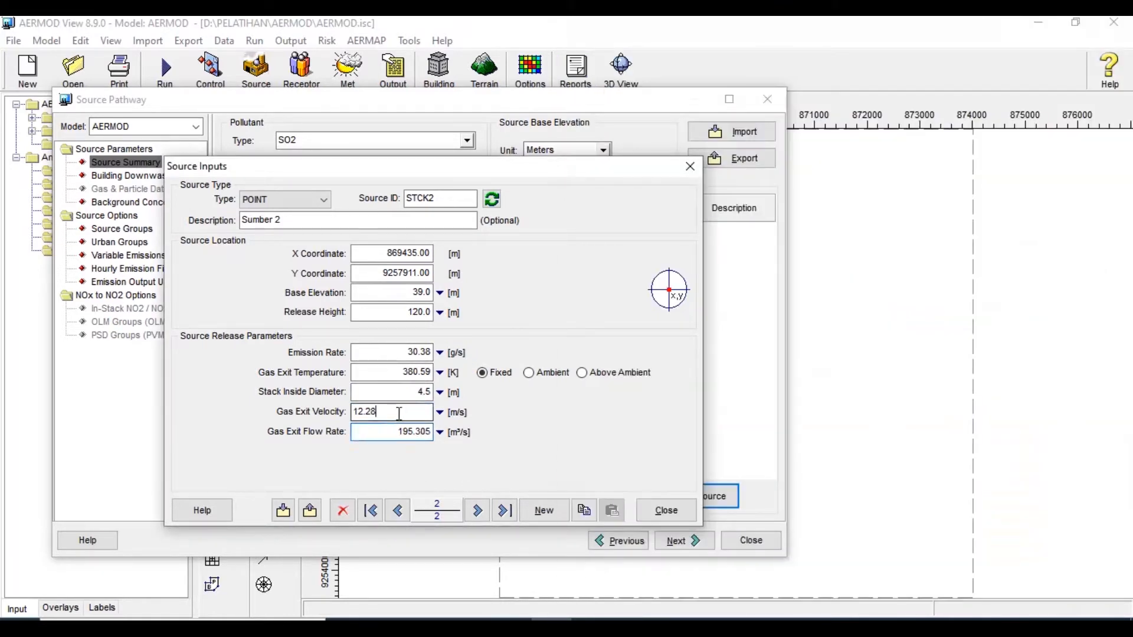
left_click(404, 393)
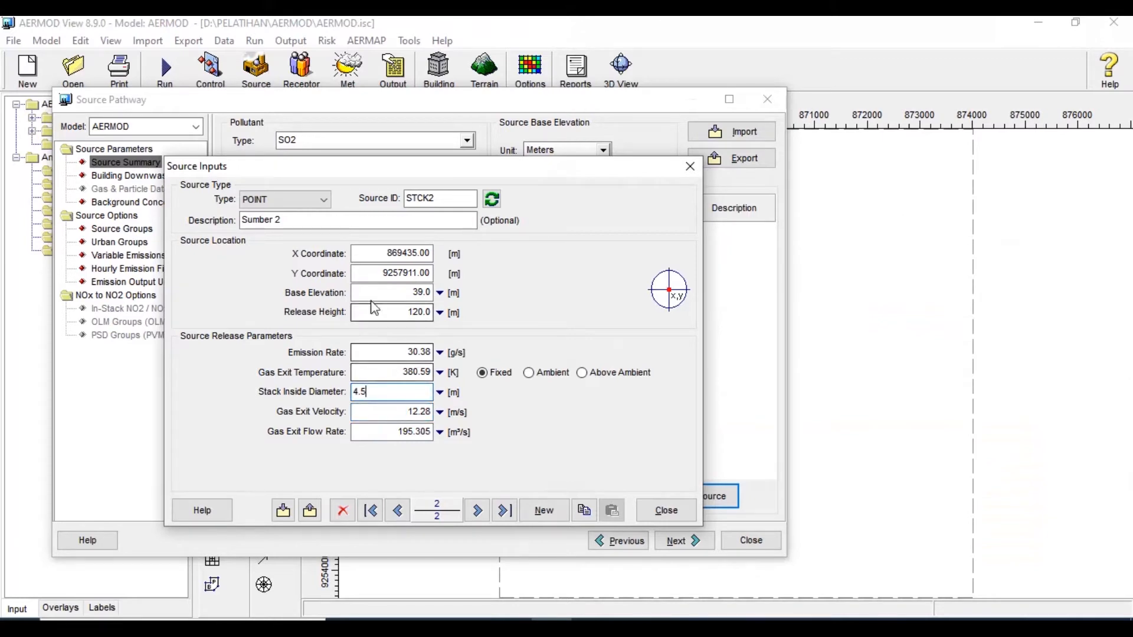
left_click(666, 511)
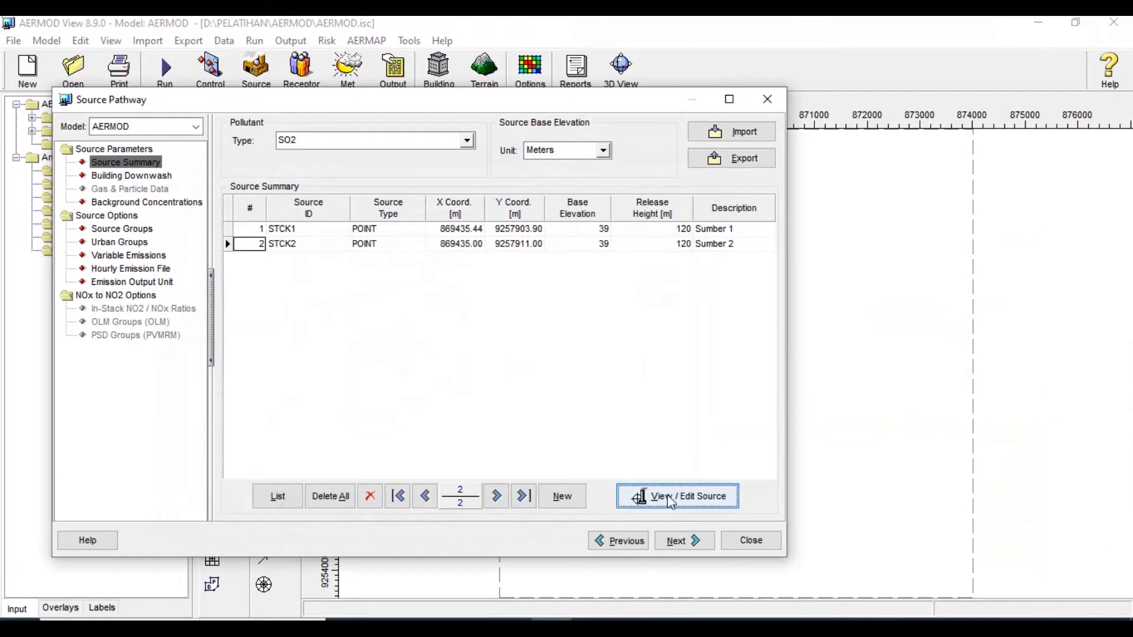
Review the building downwash and background concentration options and close the source pathway.
left_click(130, 180)
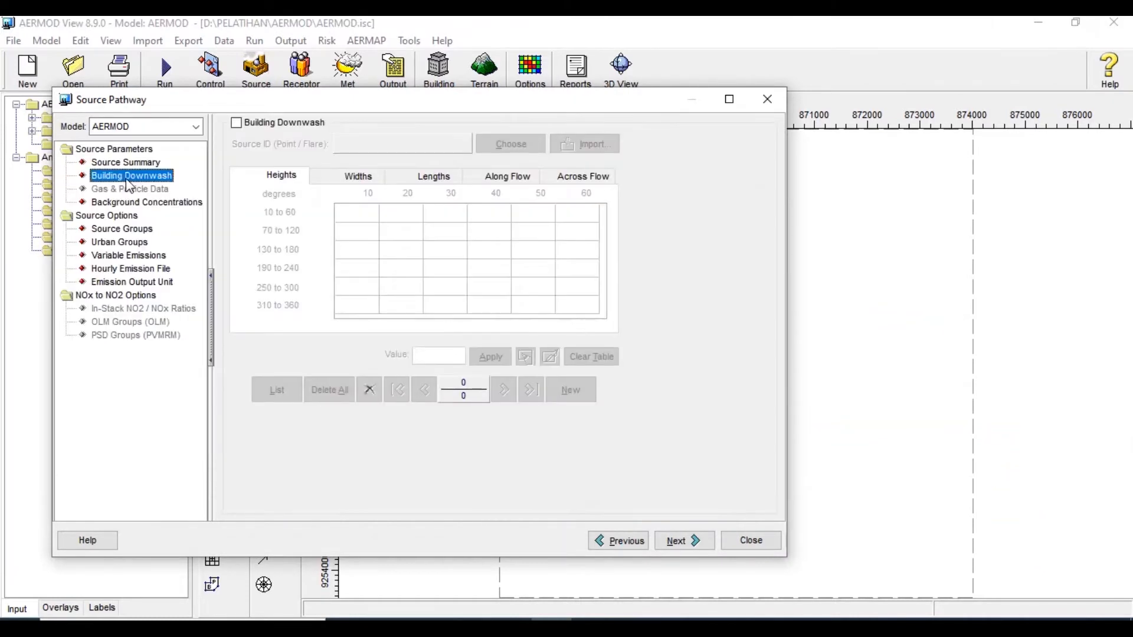
left_click(132, 203)
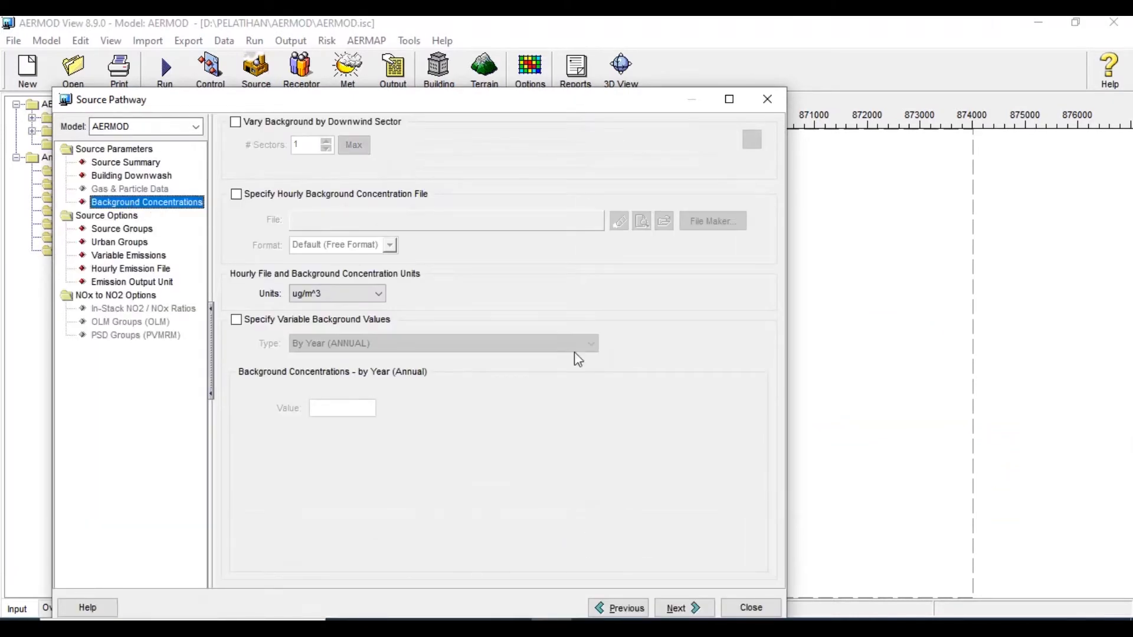
left_click(741, 601)
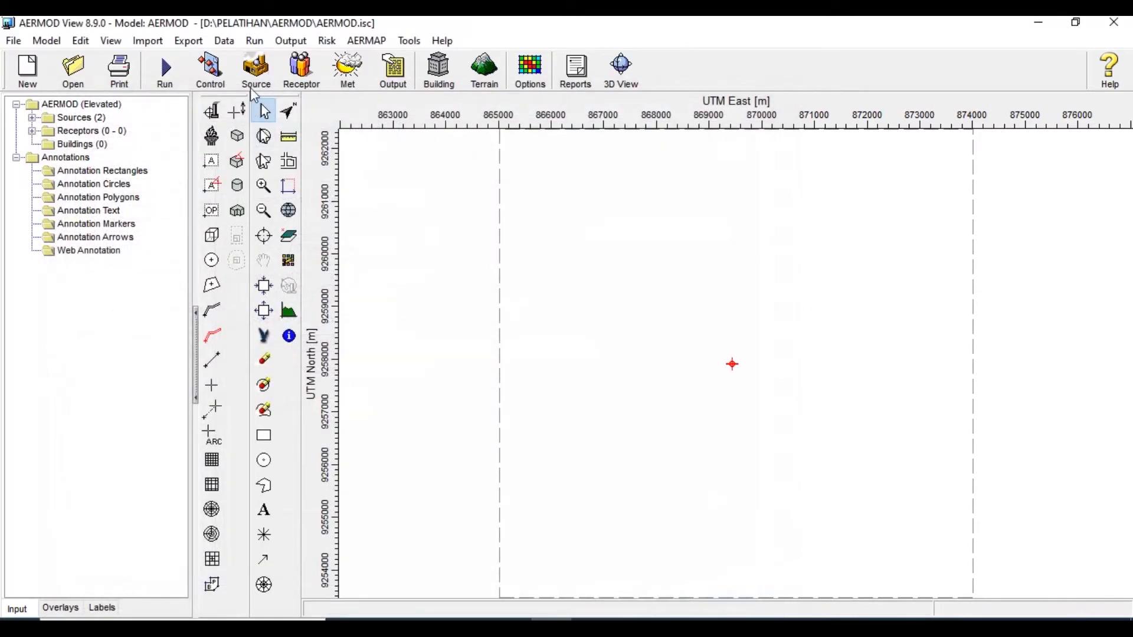
In the receptor pathway, enable flagpole receptors with a default height of 2 m.
left_click(313, 69)
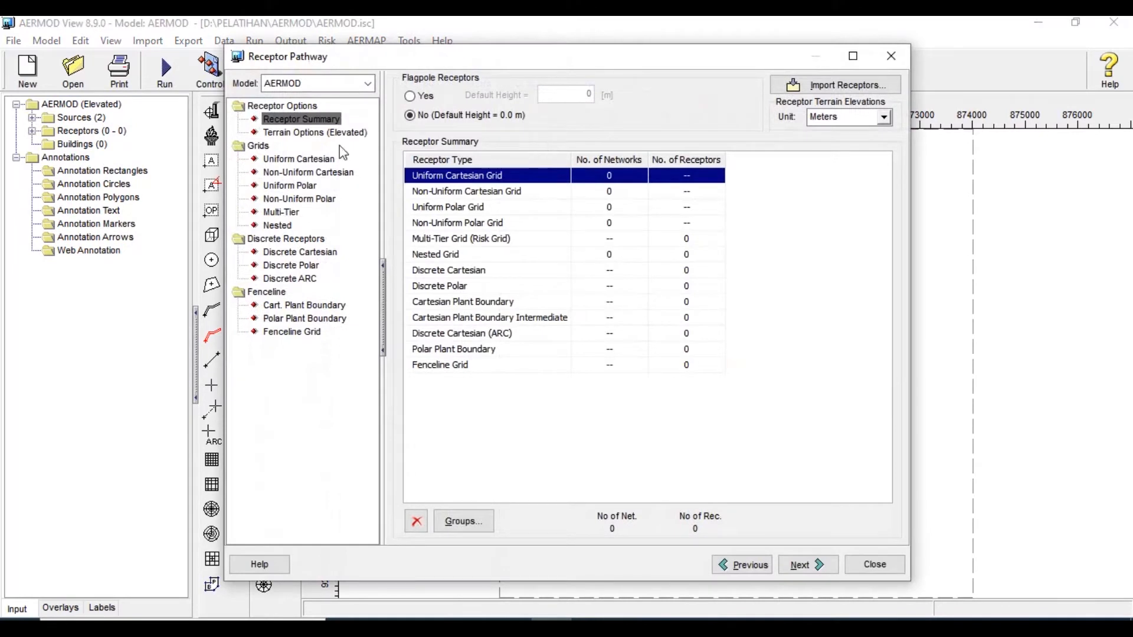
left_click(418, 101)
left_click(576, 96)
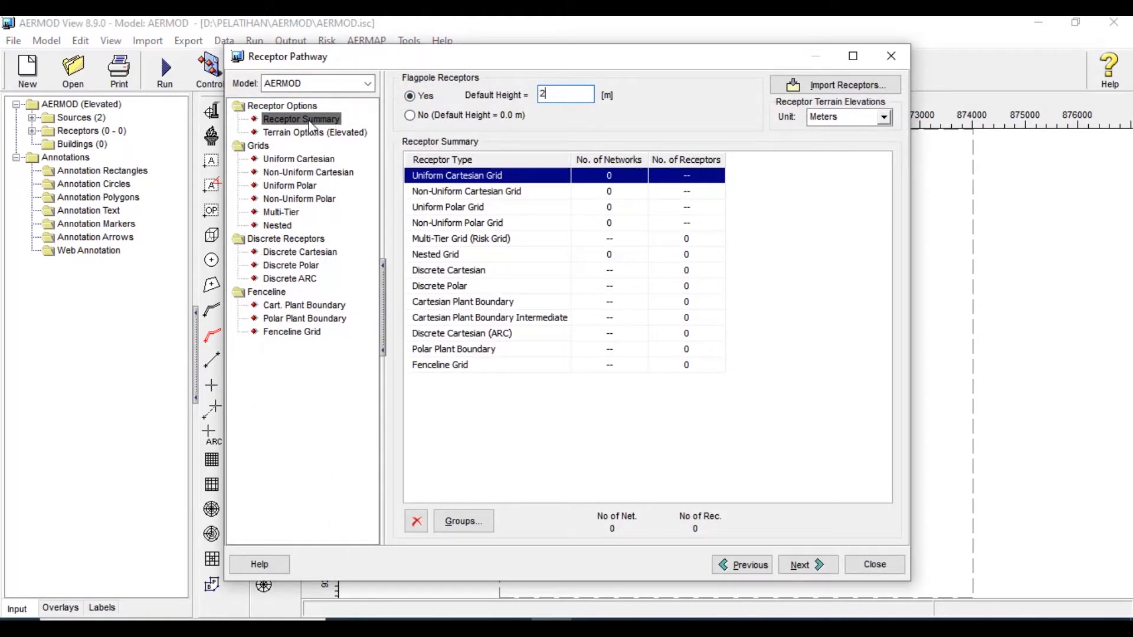
In the uniform Cartesian grid UCART1, enter the workbook's SW reference point X value, 865019.11, as the SW X coordinate.
left_click(299, 160)
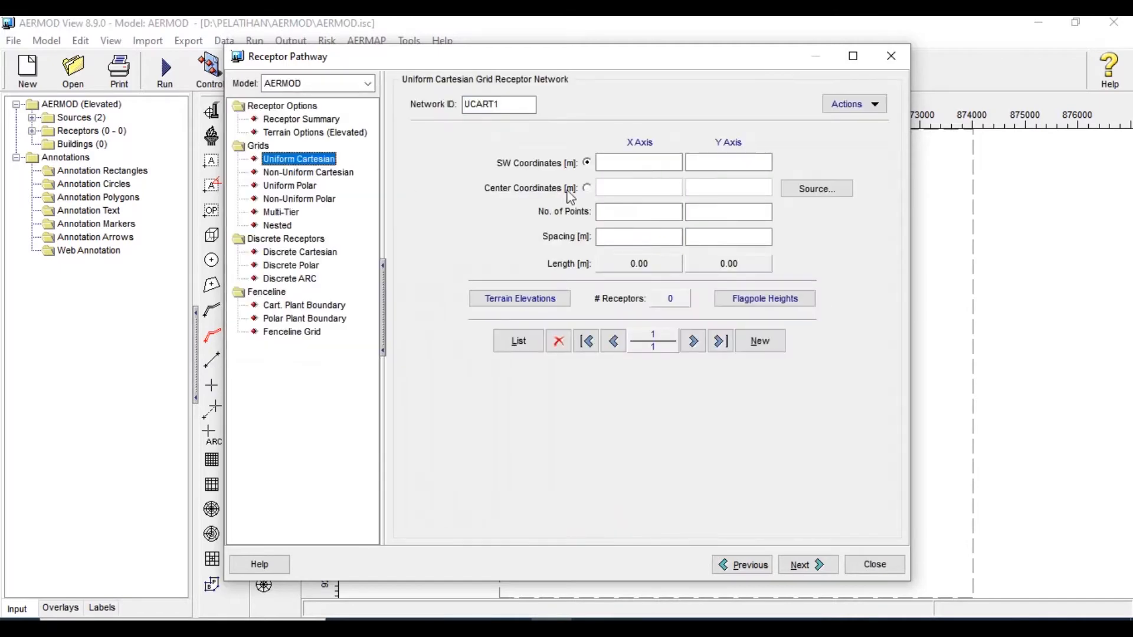
left_click_drag(574, 59, 403, 67)
left_click(519, 628)
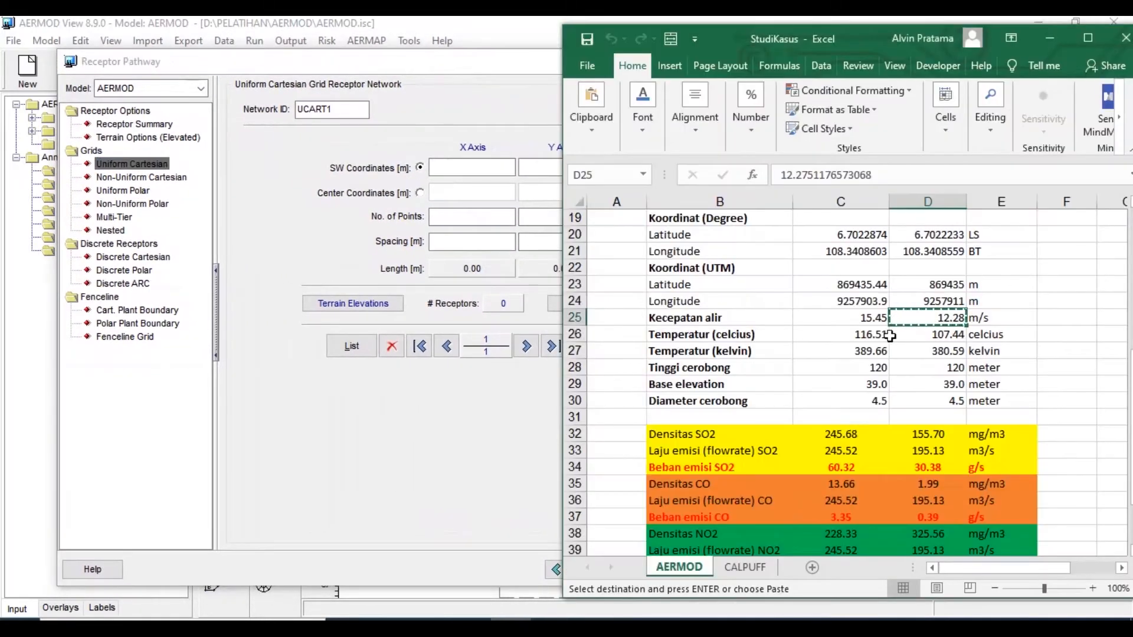
scroll(869, 290, "up", 4)
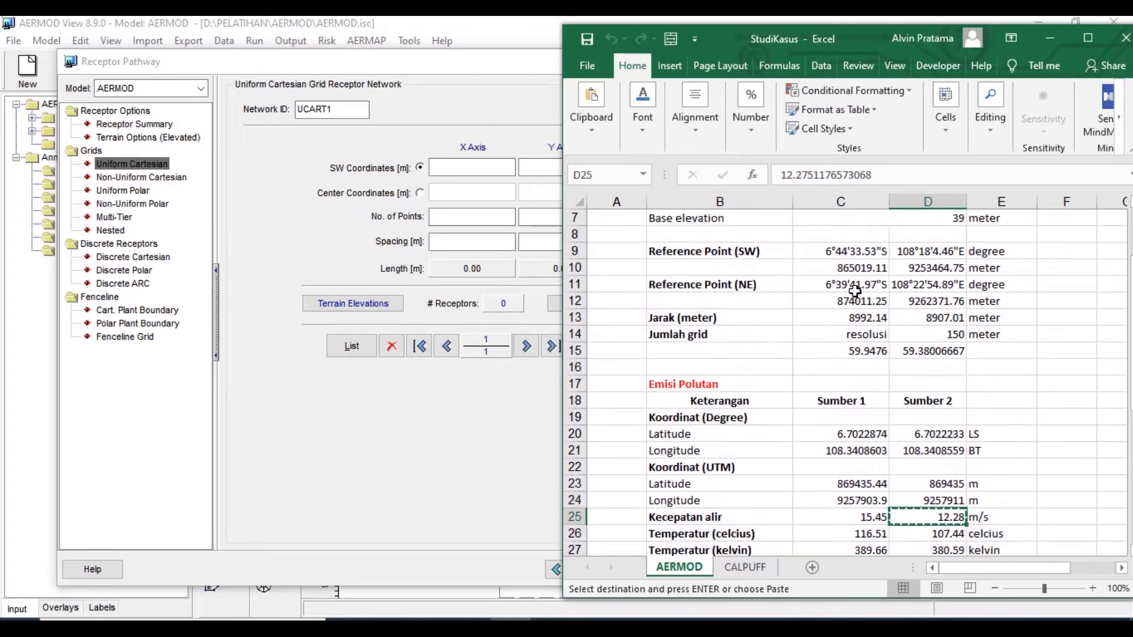
left_click(854, 267)
key("ctrl+c")
left_click(472, 168)
key("ctrl+v")
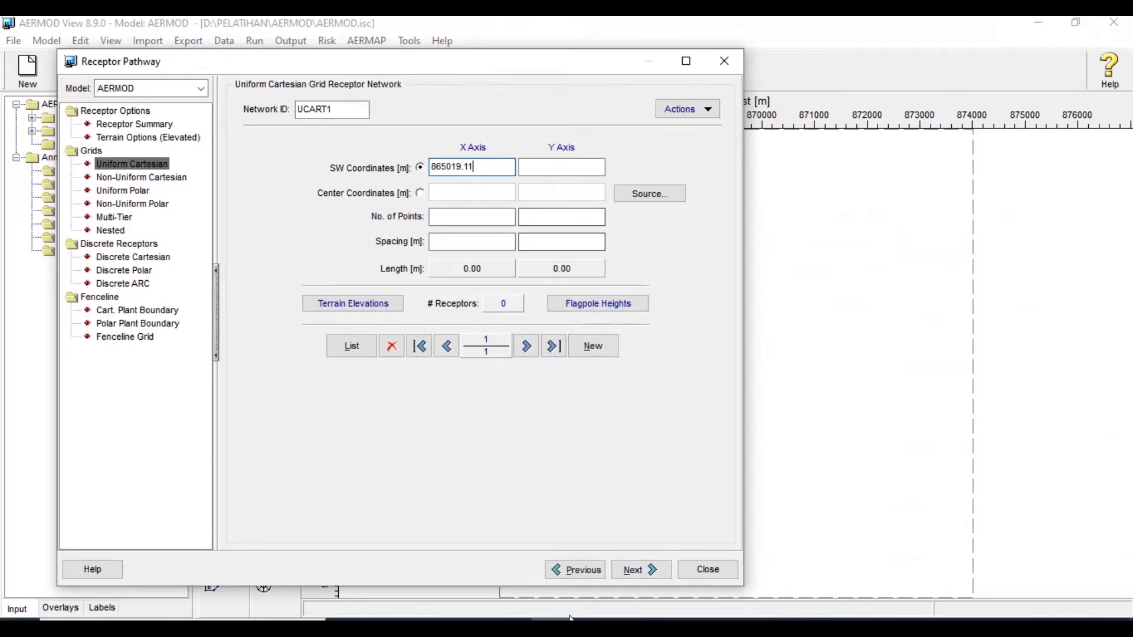
Copy the SW reference point's Y value, 9253464.75, from the workbook into the UCART1 SW Y coordinate.
key("alt+Tab")
left_click(923, 268)
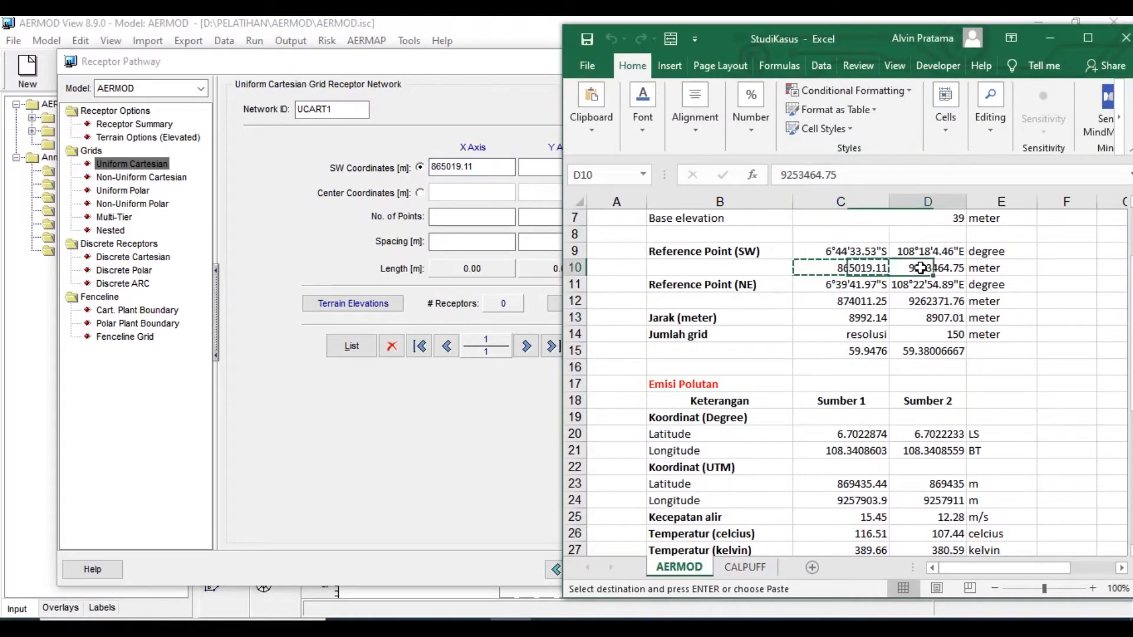
key("ctrl+c")
left_click(536, 167)
key("ctrl+v")
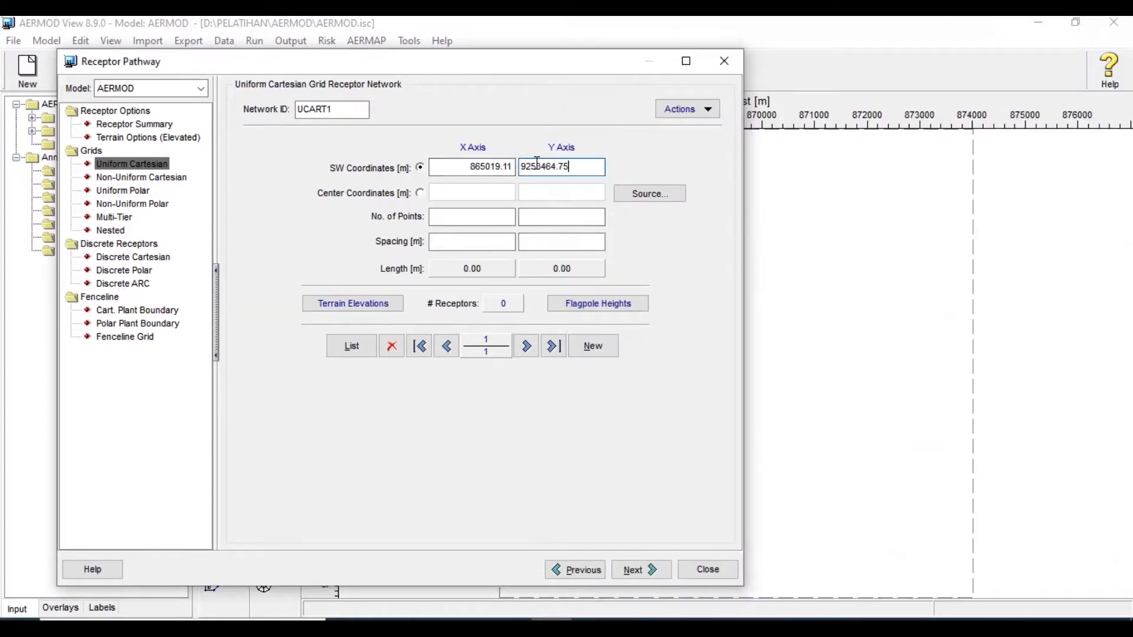
Consult the workbook's grid counts and set the UCART1 number of points to 60 along X and 59 along Y.
left_click(470, 217)
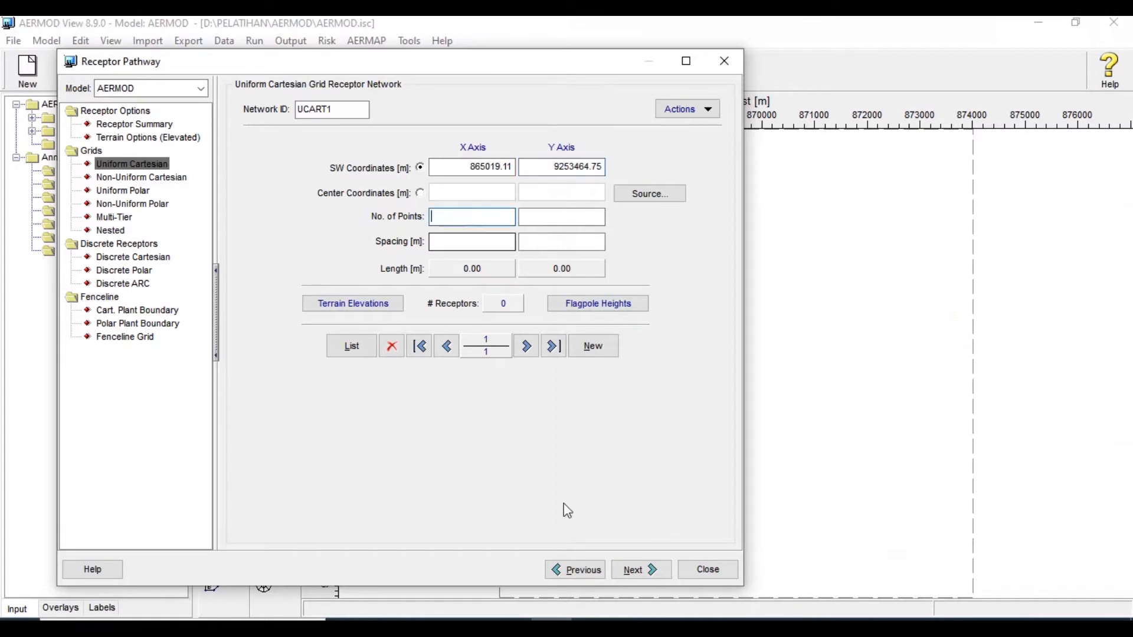
key("alt+Tab")
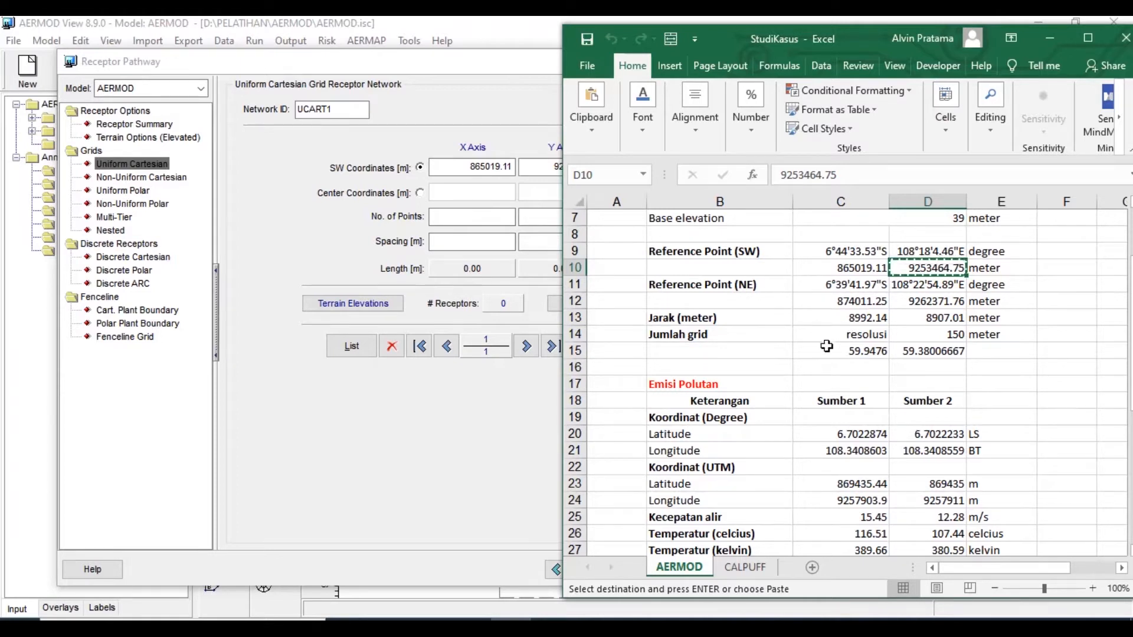
left_click(471, 219)
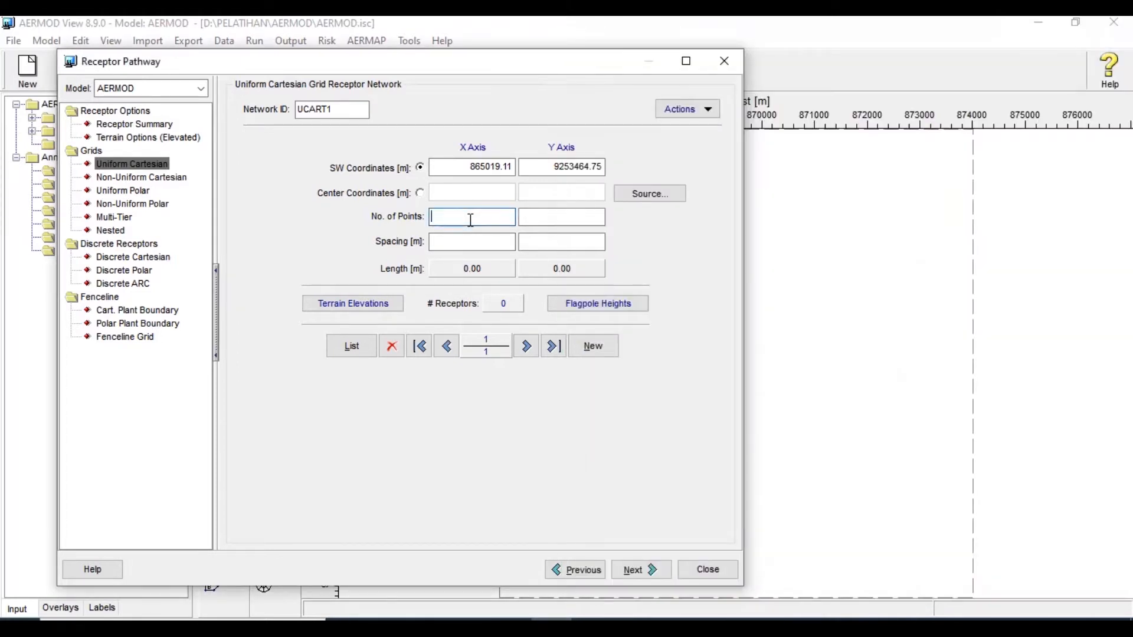
key("Tab")
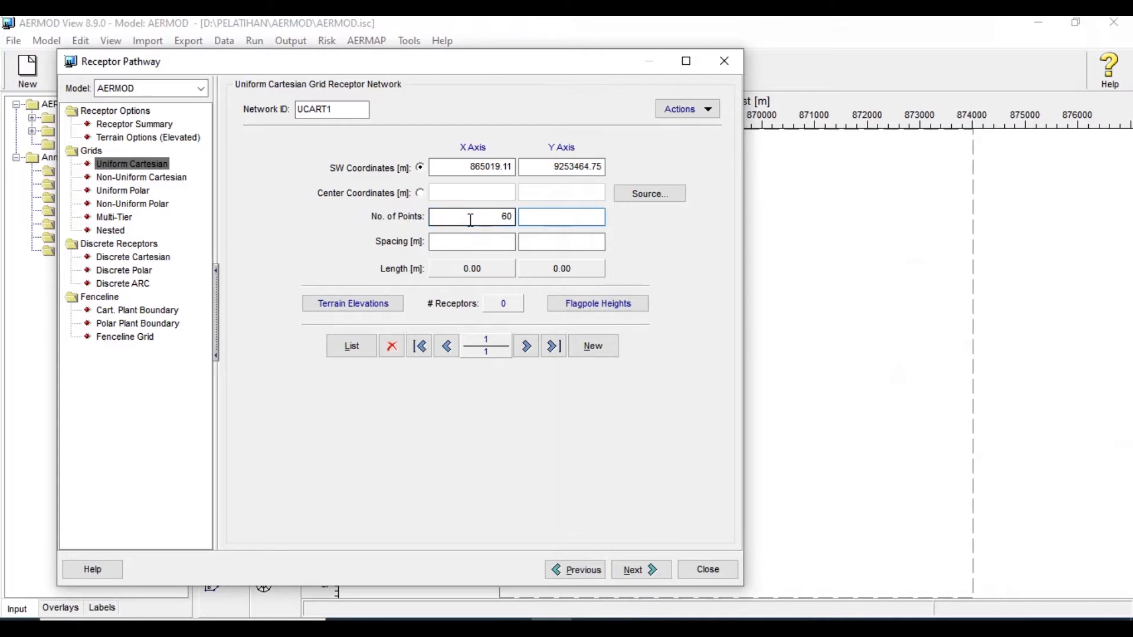
Set the UCART1 grid spacing to 150 m along both the X and Y axes.
left_click(489, 242)
type("150")
key("Tab")
type("1")
Change the UCART1 number of points along X to 59.
left_click_drag(502, 220, 399, 217)
type("59")
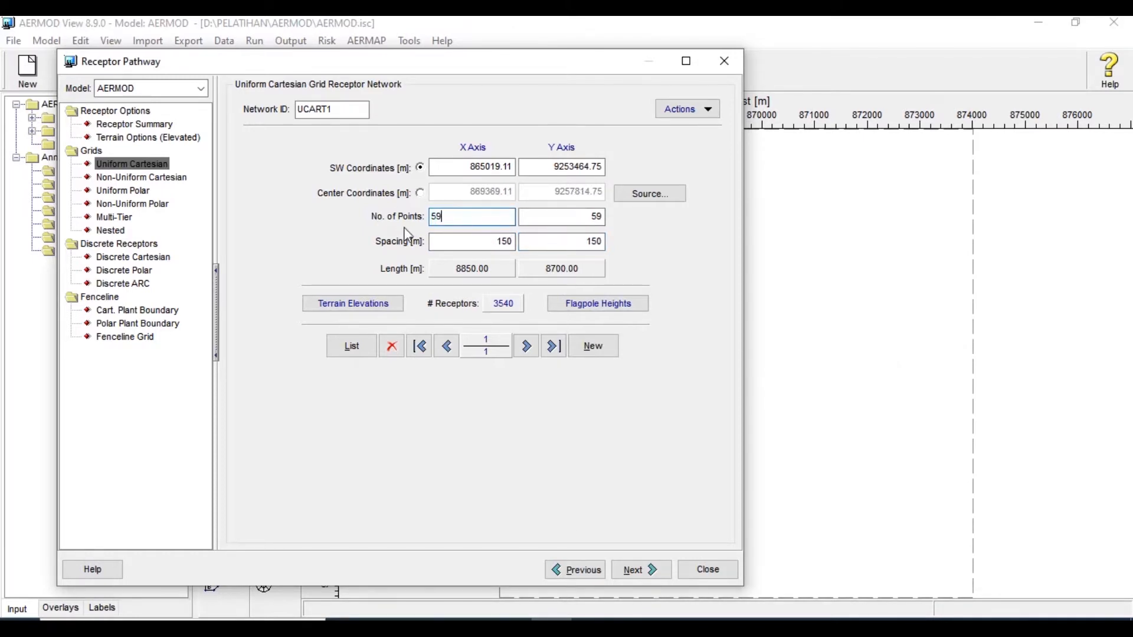
left_click(487, 245)
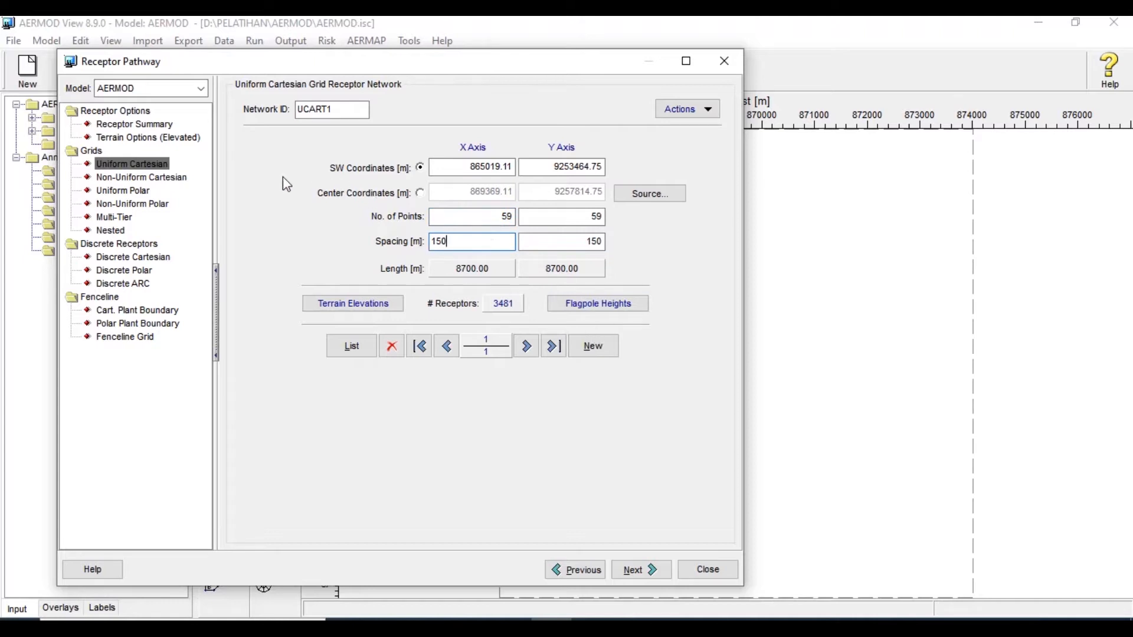
Add a new discrete Cartesian receptor with the ID RS.
left_click(646, 565)
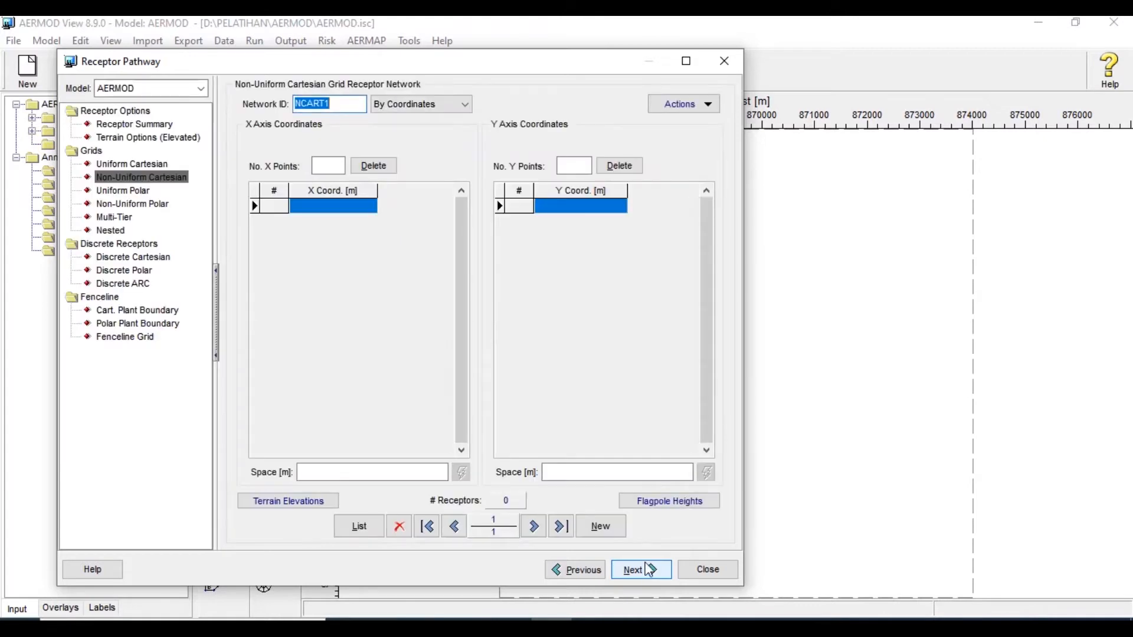
left_click(113, 260)
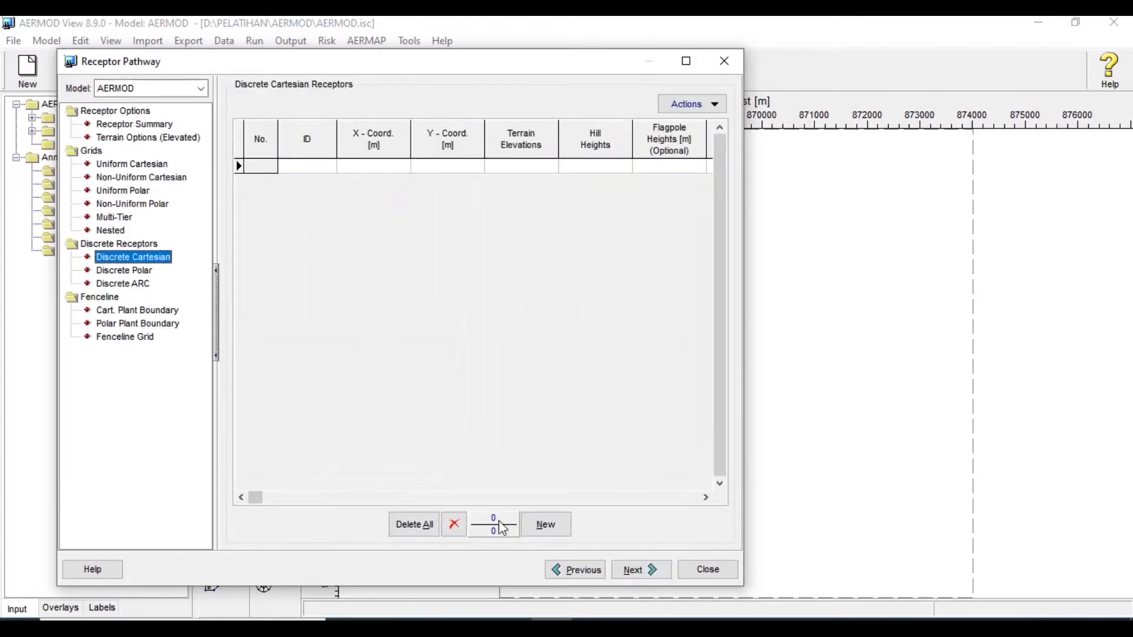
left_click(542, 525)
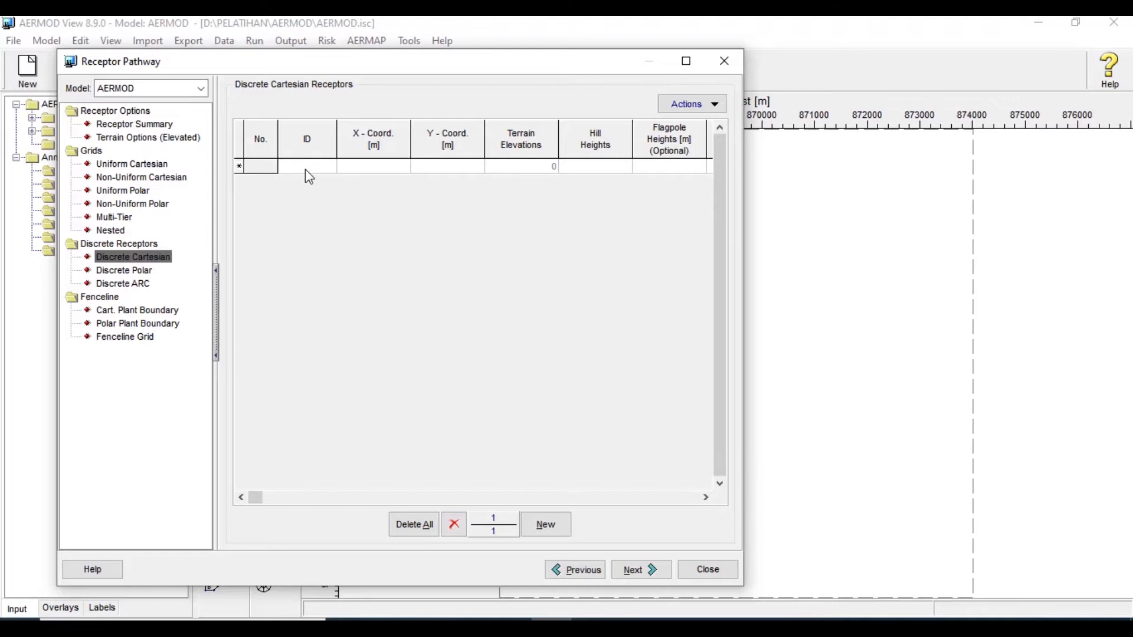
key("Tab")
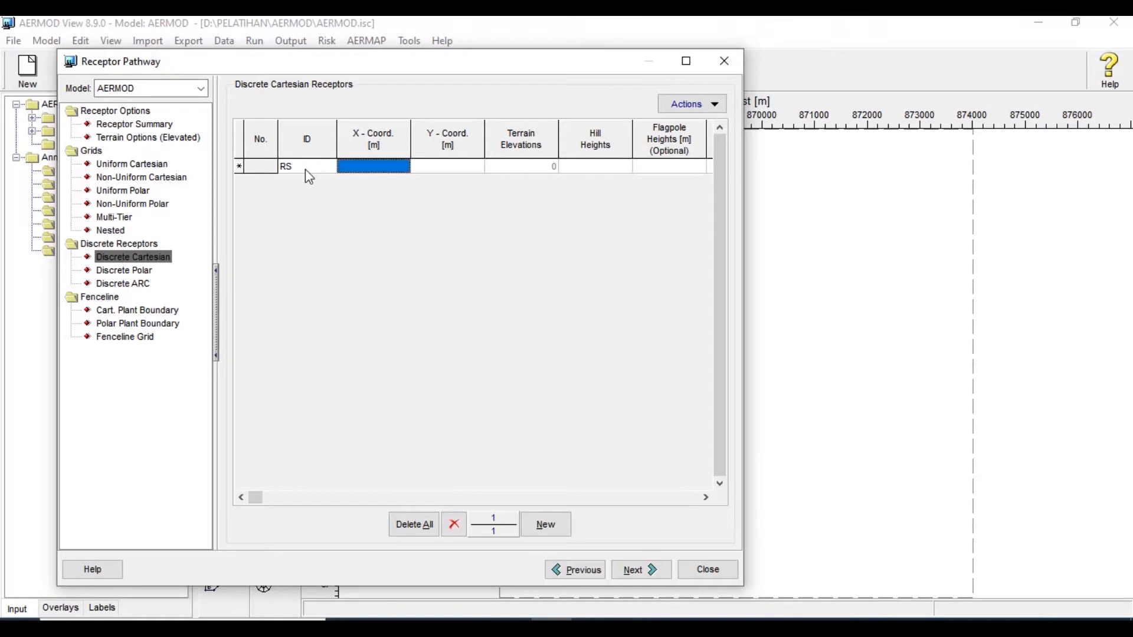
Copy the station's X coordinate 869435.4 from the StudiKasus workbook into discrete receptor RS.
key("alt+Tab")
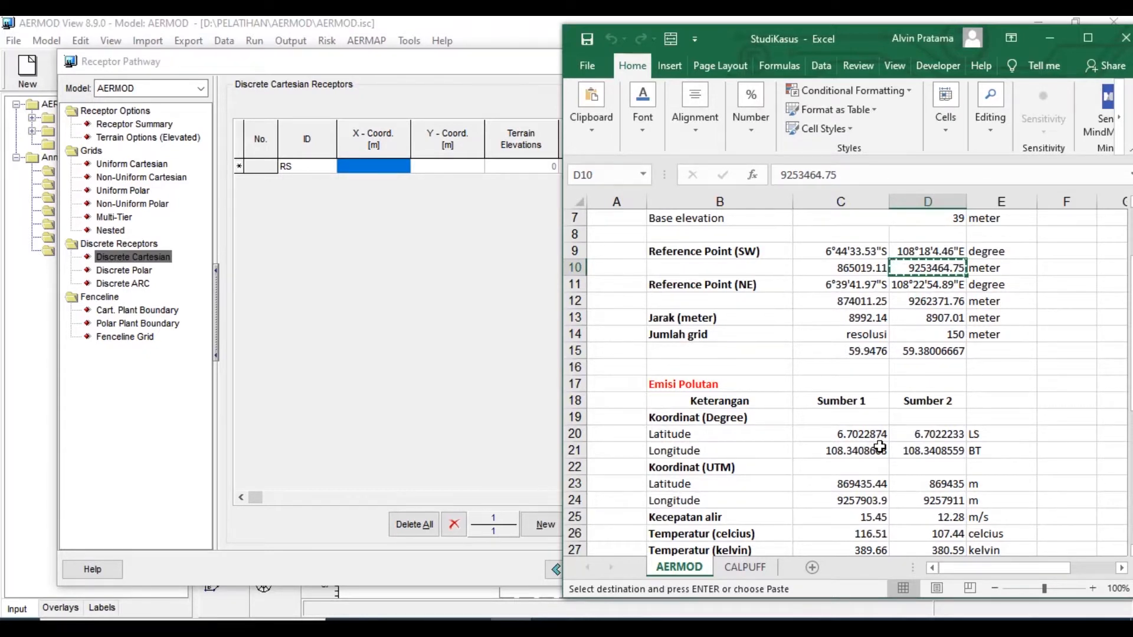
scroll(879, 444, "up", 1)
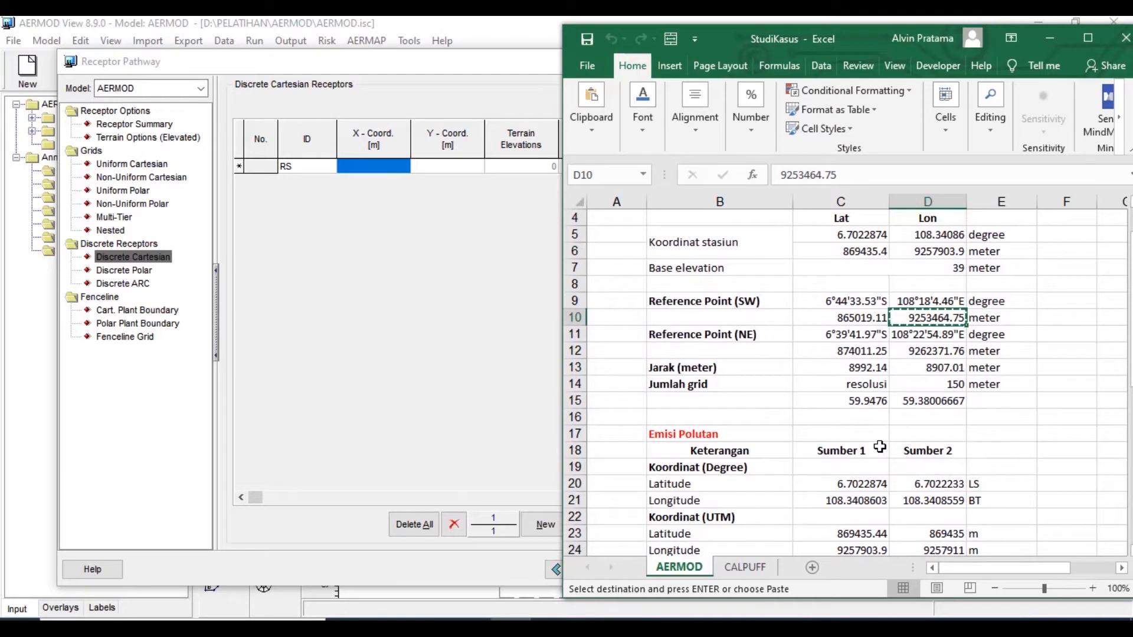
left_click(842, 246)
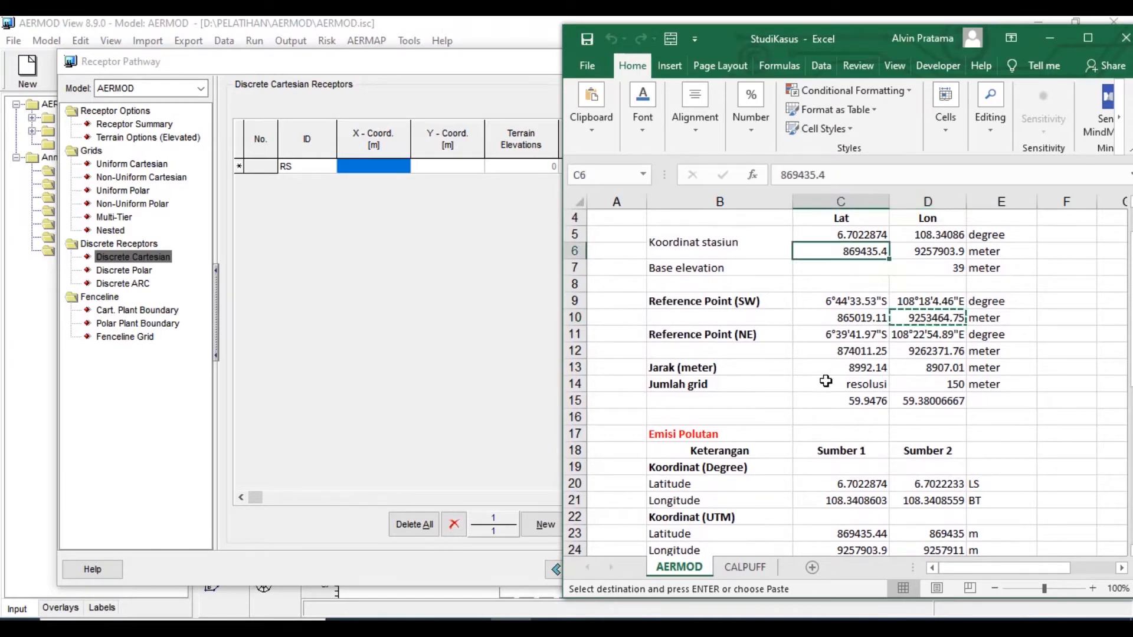
key("ctrl+c")
left_click(451, 168)
left_click(379, 167)
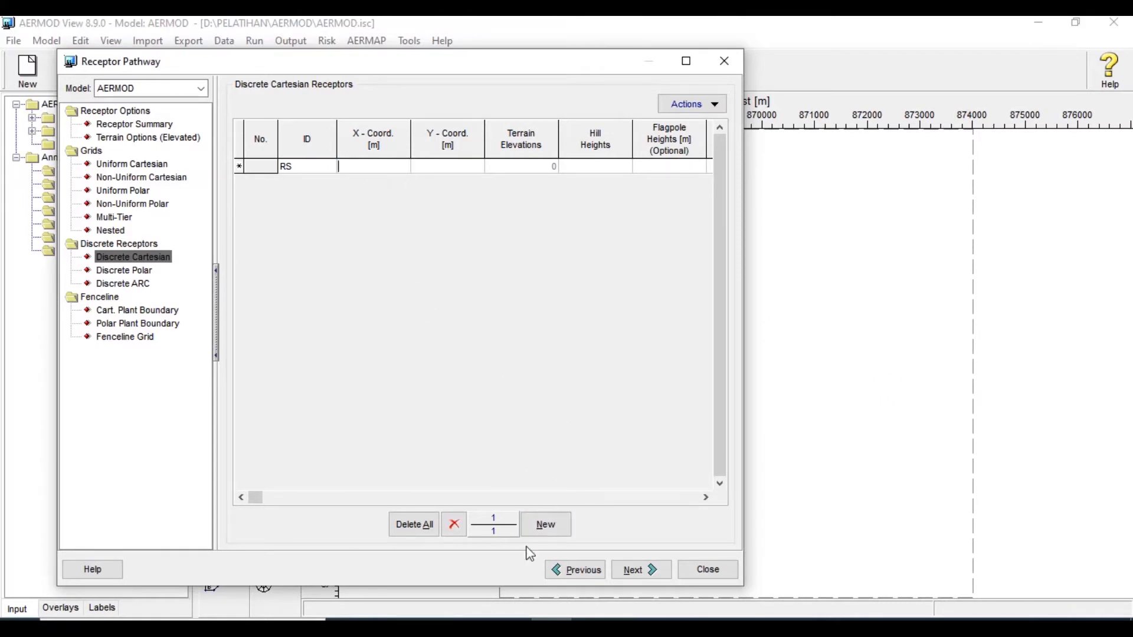
key("alt+Tab")
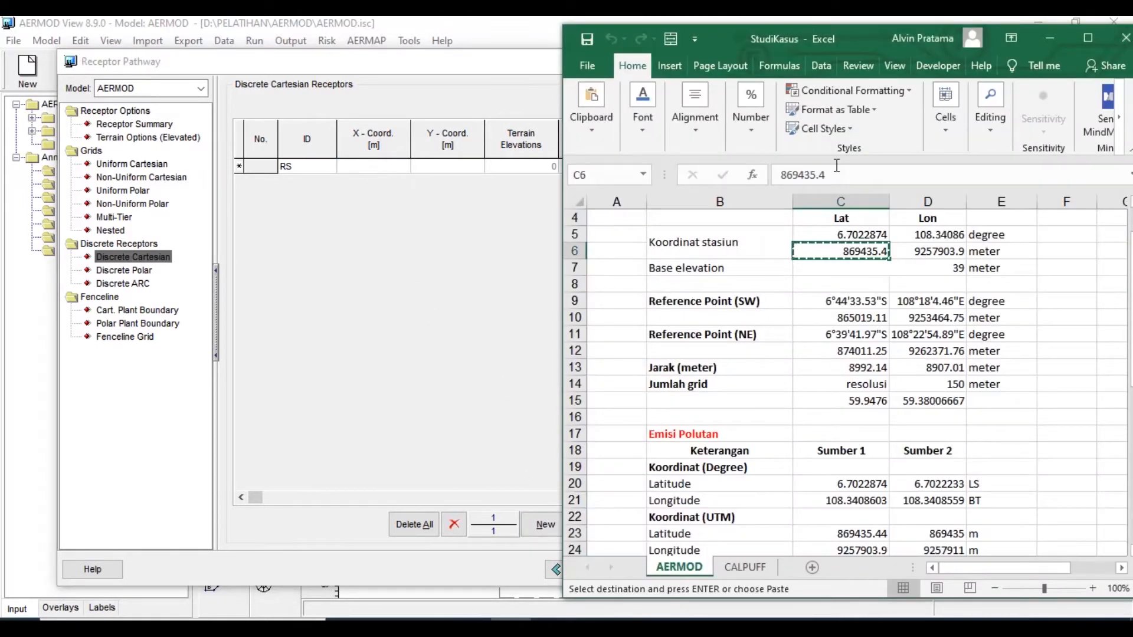
left_click_drag(826, 175, 758, 174)
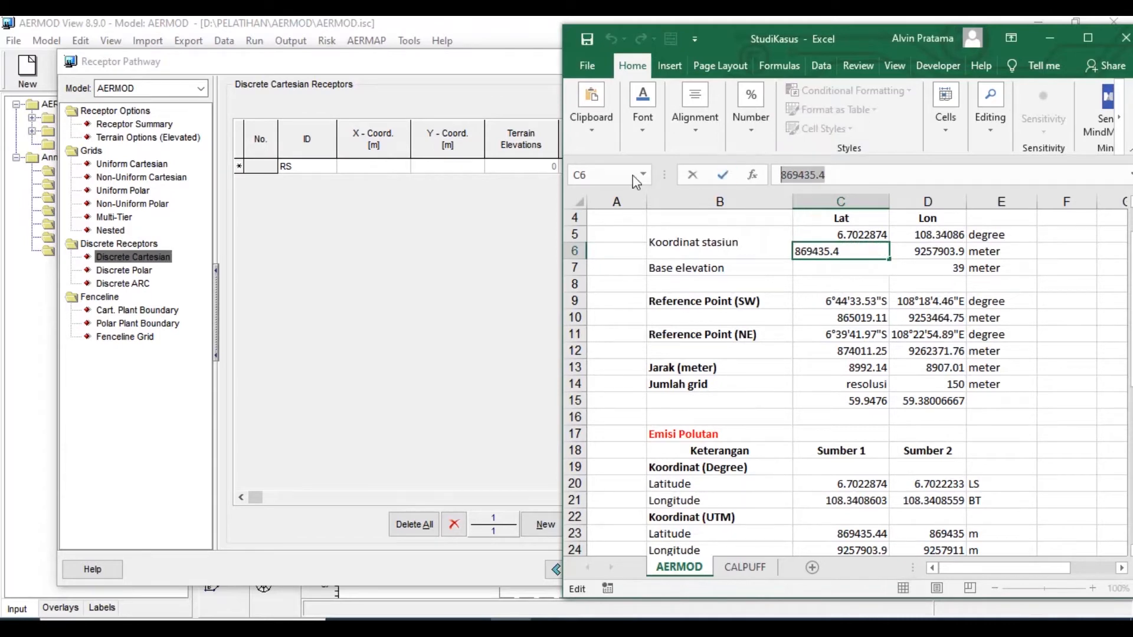
left_click(370, 167)
key("ctrl+v")
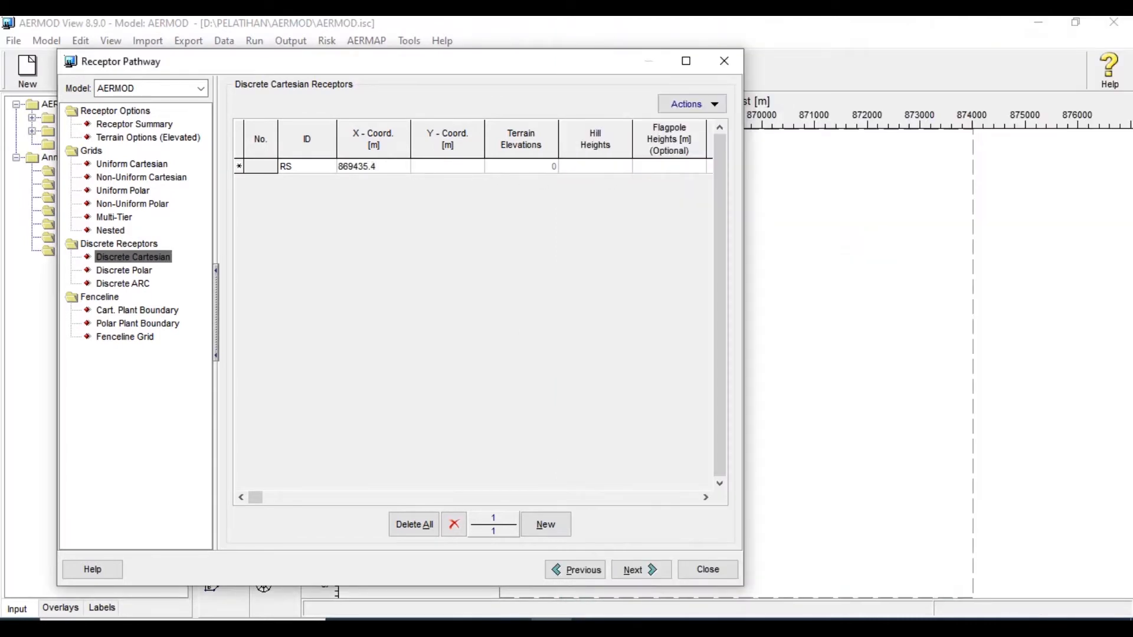
Copy the station's Y coordinate 9257903.9 from the workbook into receptor RS and edit it to 9257993.9.
key("alt+Tab")
left_click(921, 252)
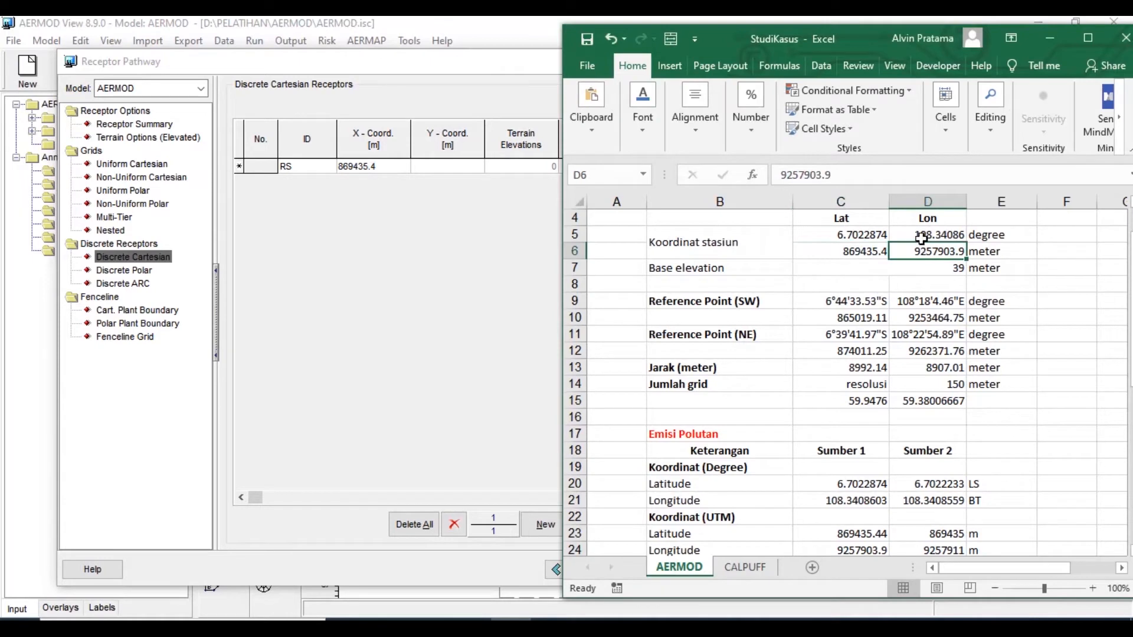
left_click_drag(853, 180, 692, 178)
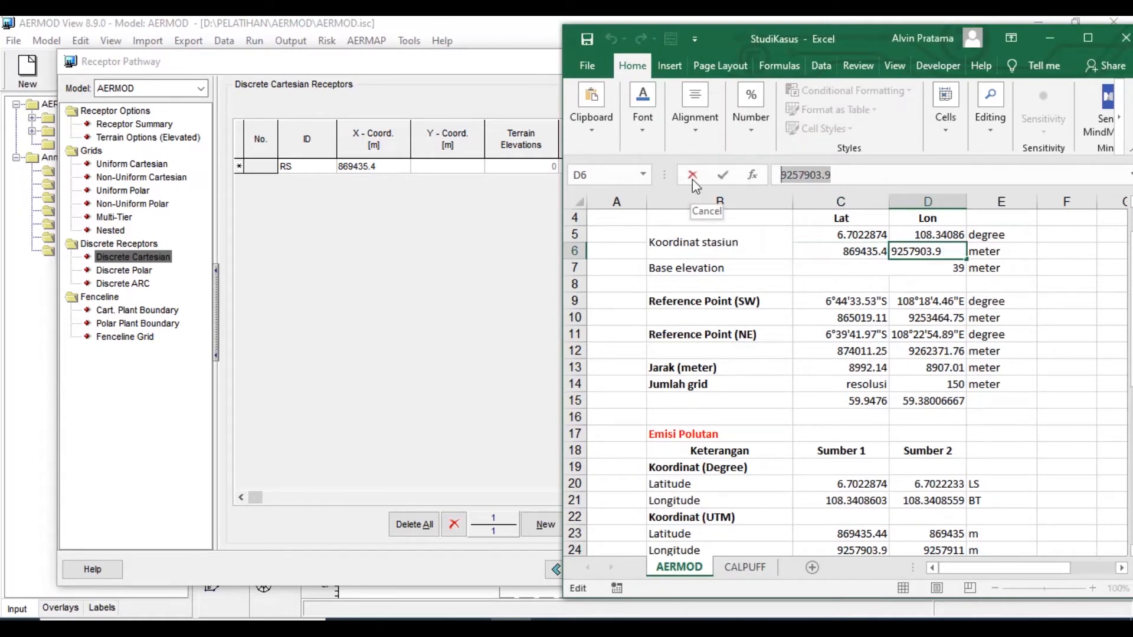
left_click(444, 168)
left_click(444, 168)
key("ctrl+v")
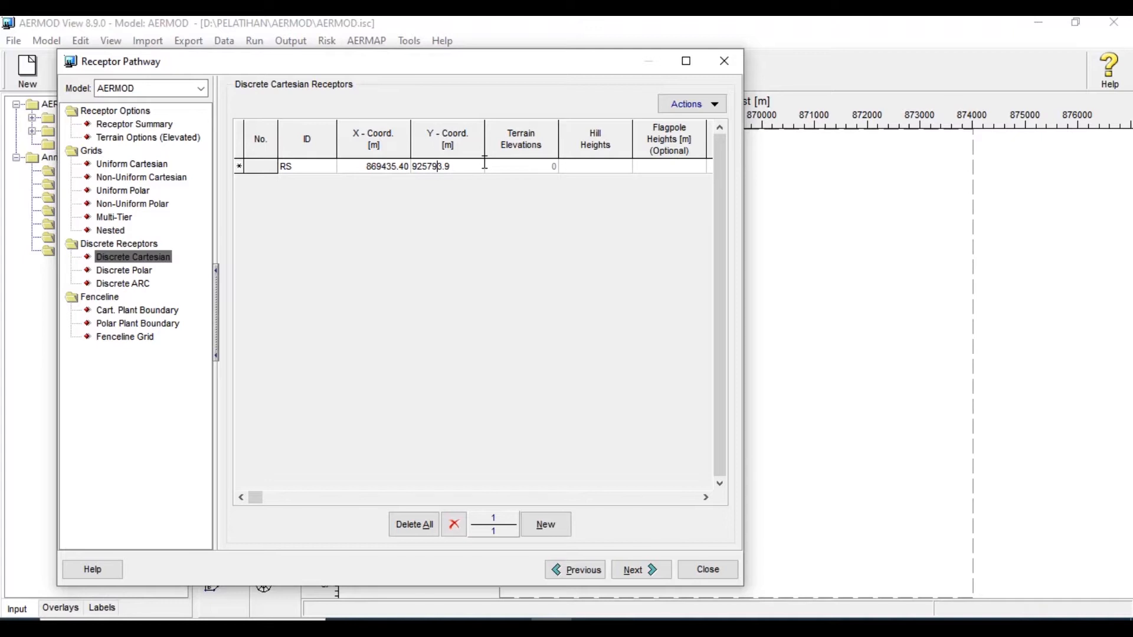
Change receptor RS's X coordinate to 869455.40 and close the receptor settings.
left_click(395, 168)
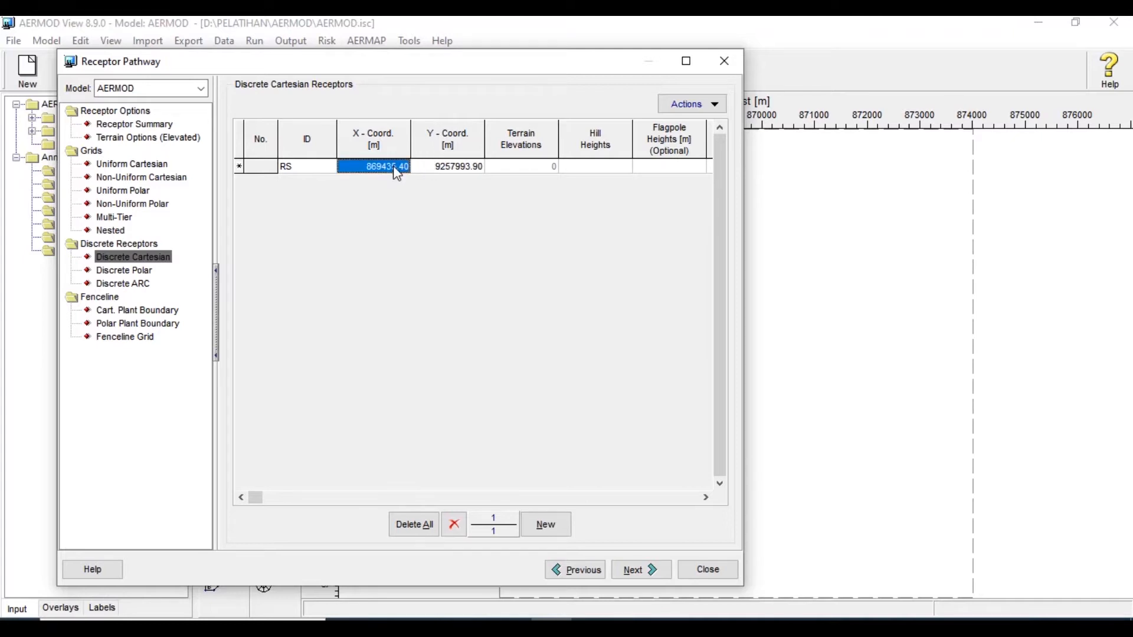
left_click(359, 168)
left_click(464, 168)
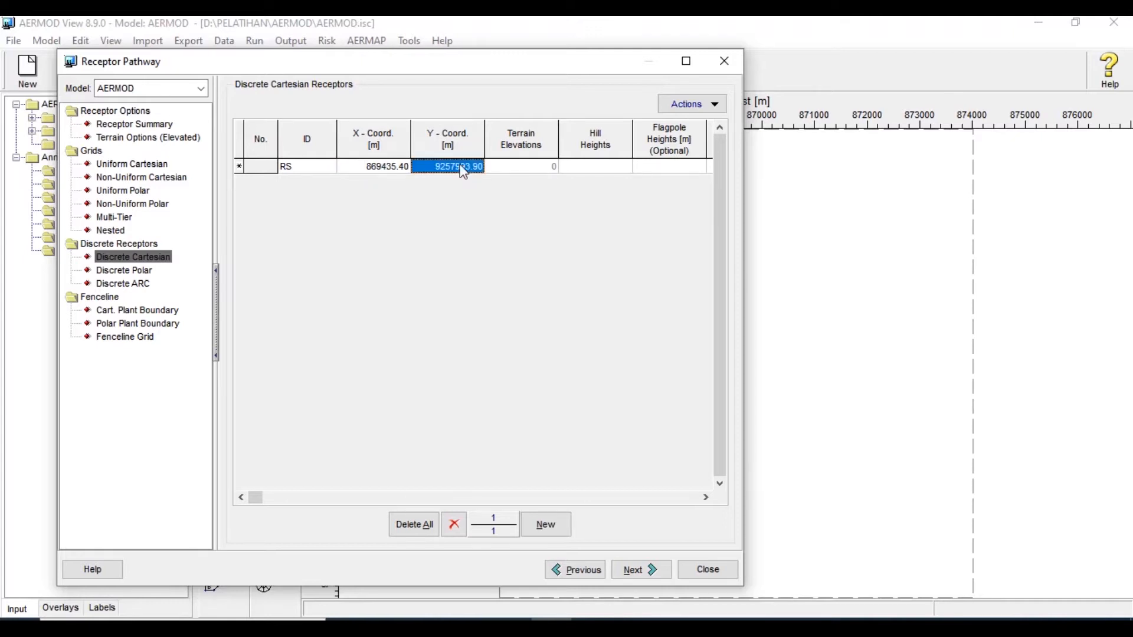
left_click(451, 170)
left_click(389, 169)
left_click(368, 167)
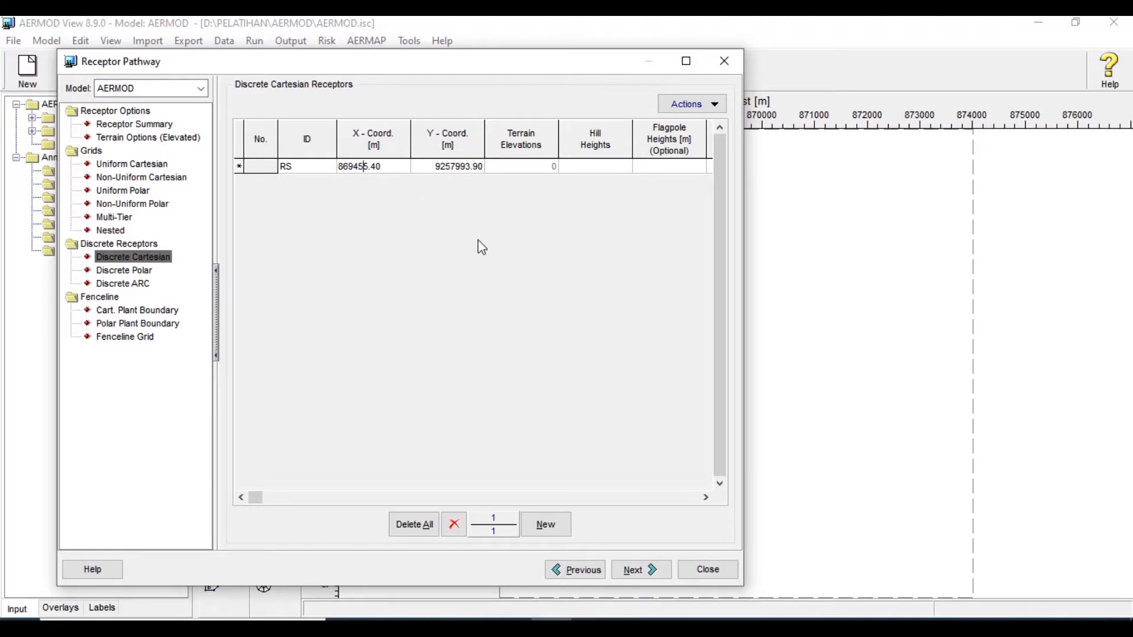
left_click(709, 570)
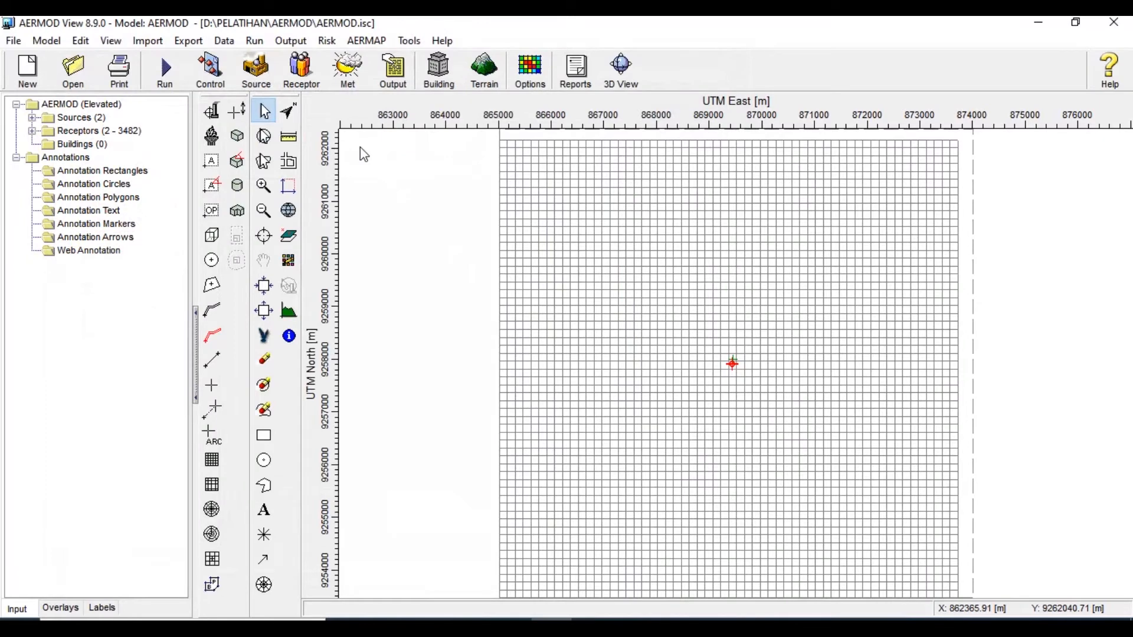
Import OpenStreetMap tile maps as the project's base map with the default options.
left_click(157, 47)
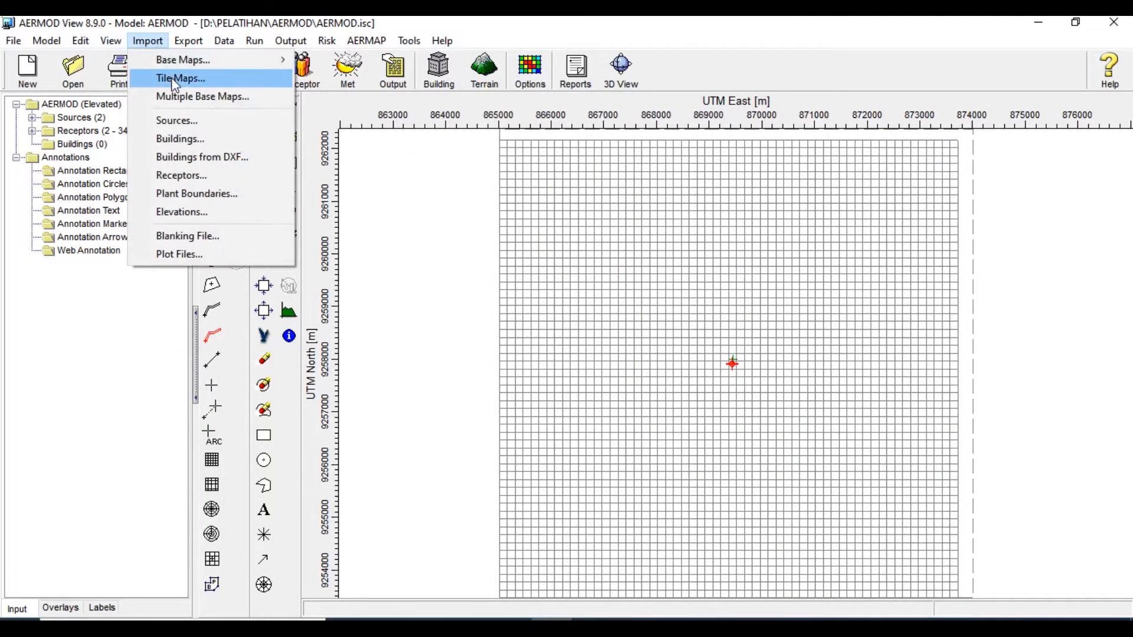
left_click(176, 82)
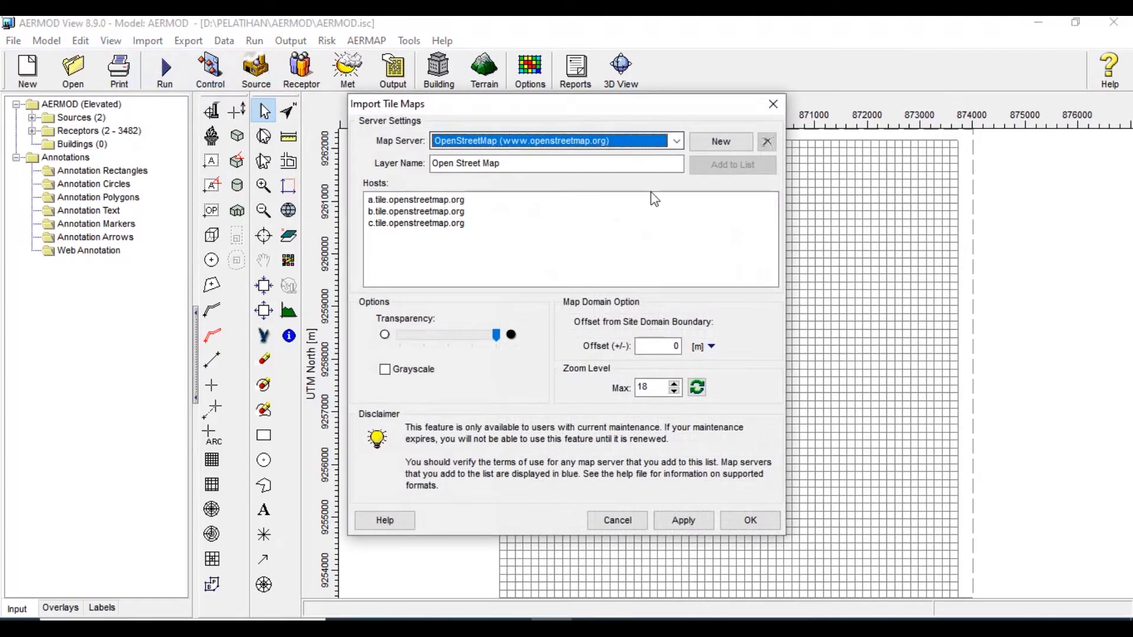
left_click(683, 519)
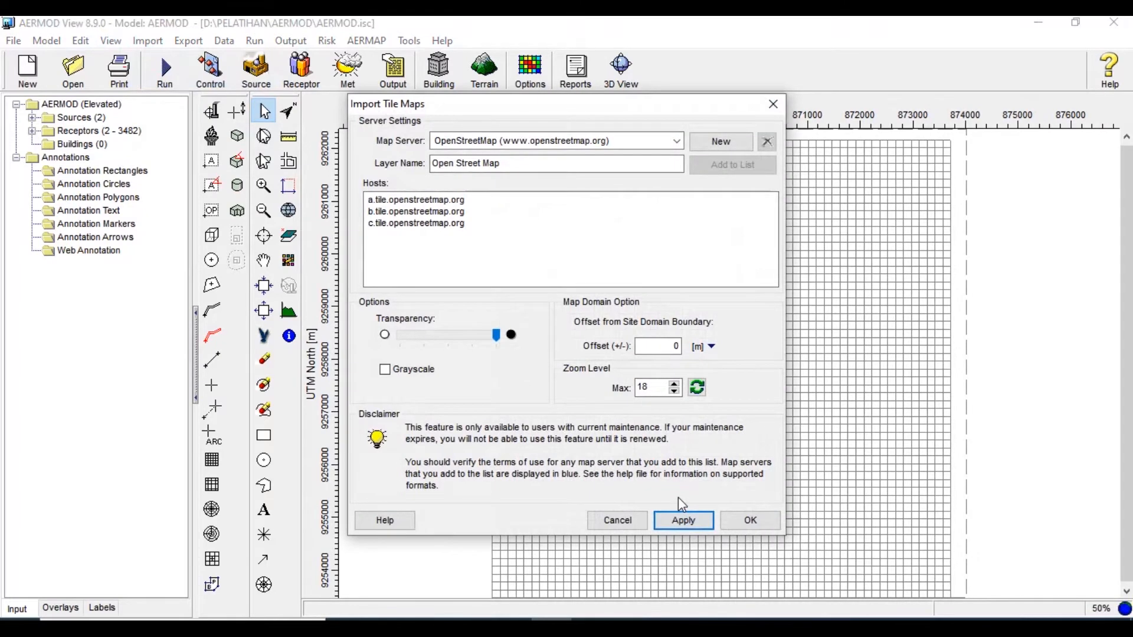
left_click(745, 524)
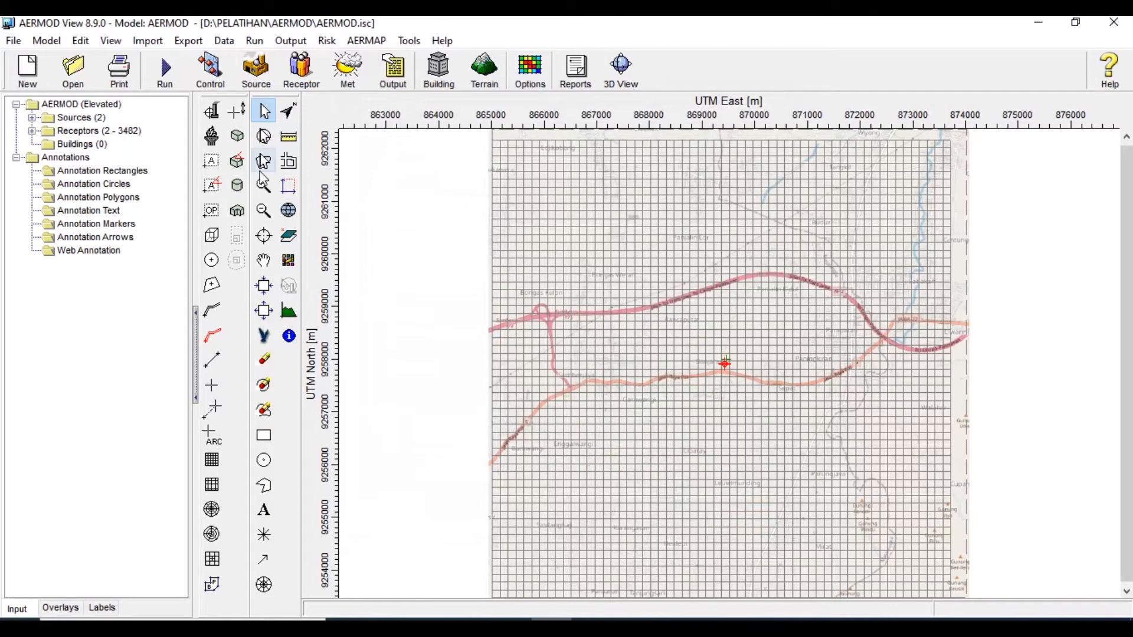
Load AERMET.SFC from the PELATIHAN folder as the surface met data and set the met tower's base elevation to 39 m.
left_click(348, 71)
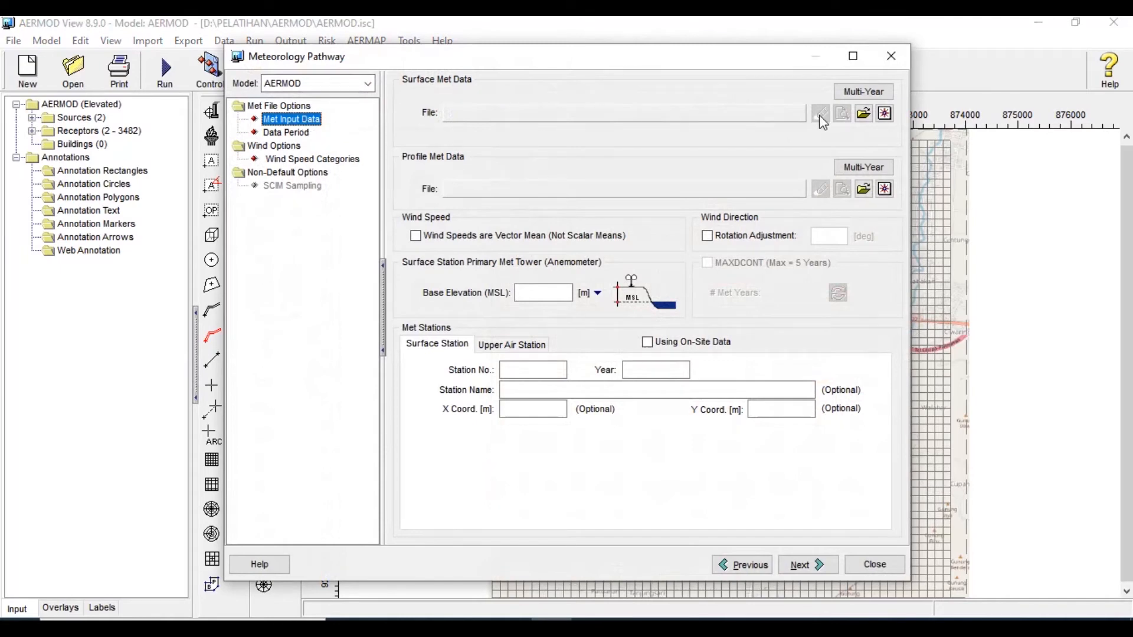
left_click(864, 117)
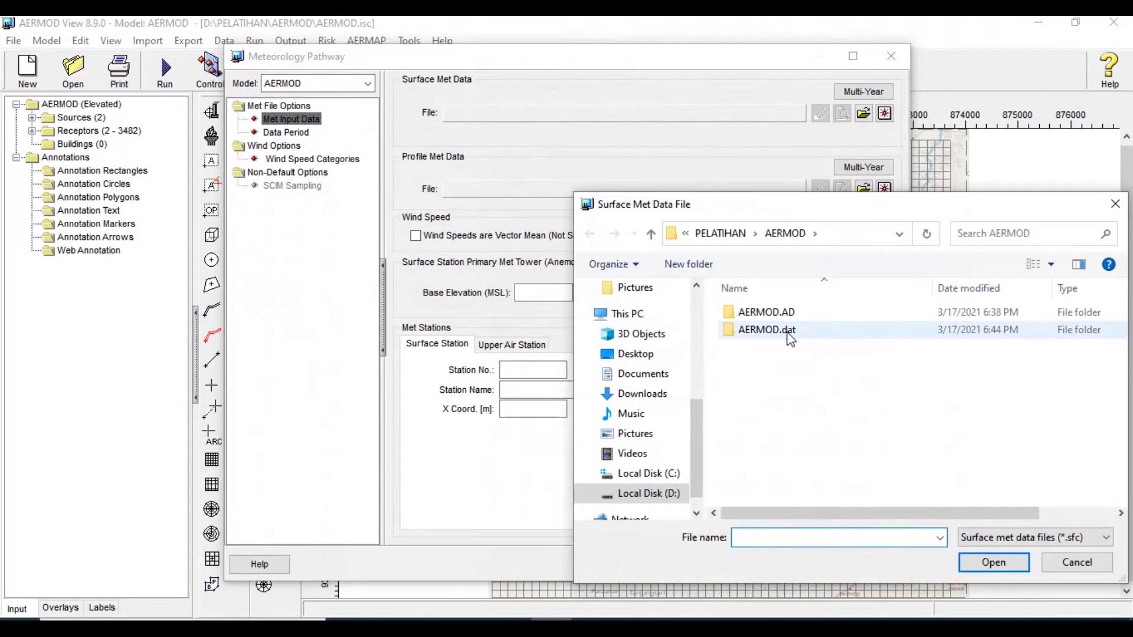
left_click(734, 235)
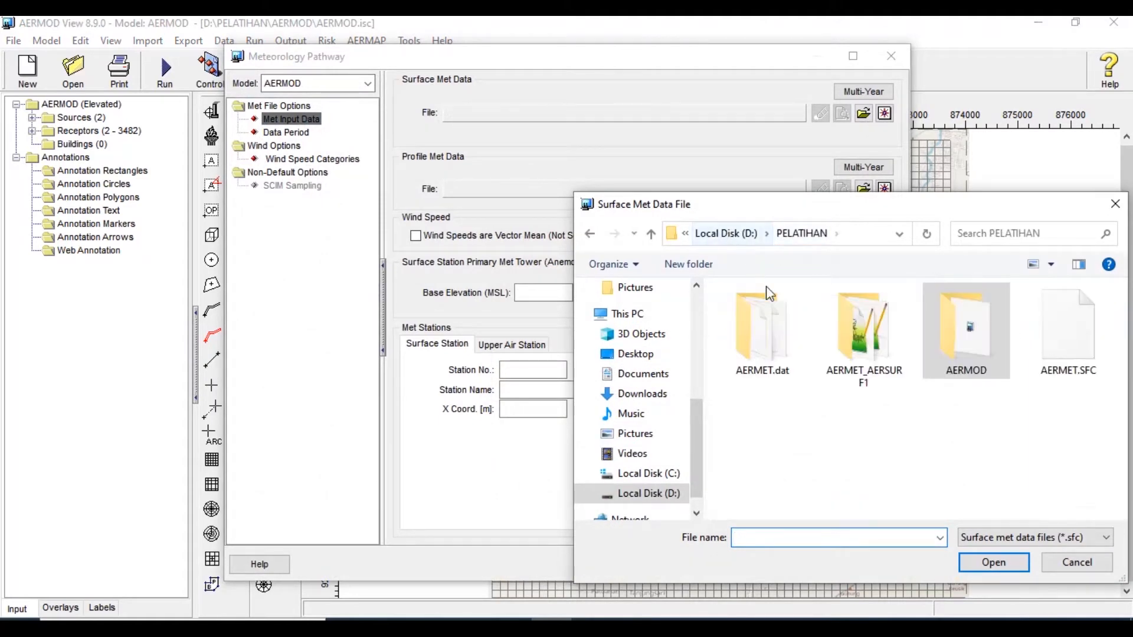
left_click(1071, 333)
left_click(994, 563)
left_click(550, 291)
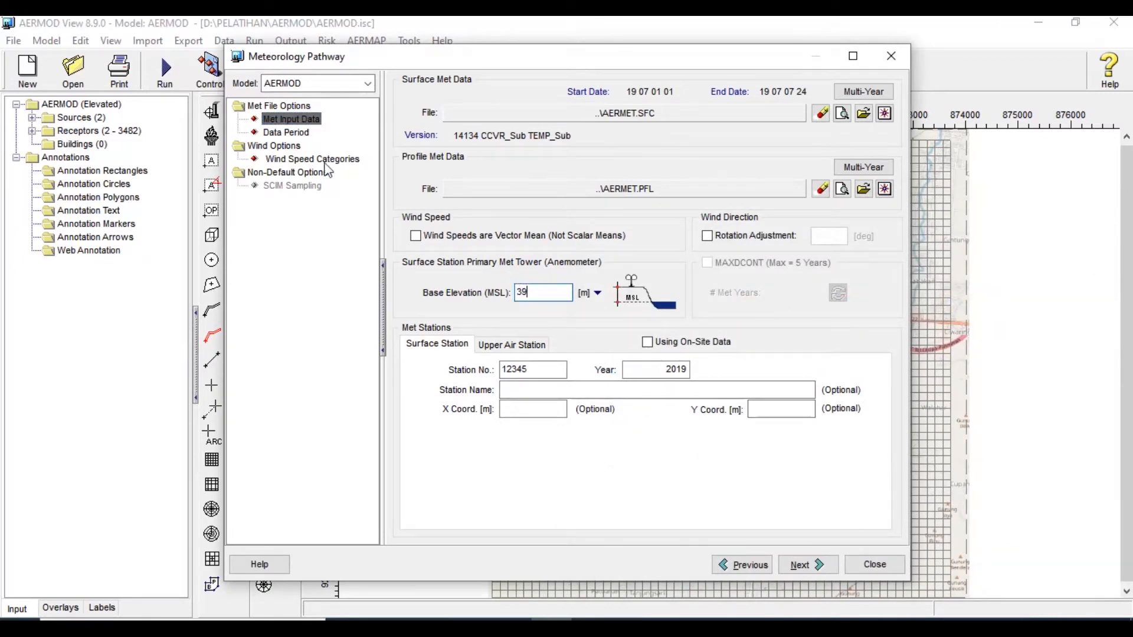
Review the meteorology data period, the wind speed categories and the tabular output options.
left_click(297, 133)
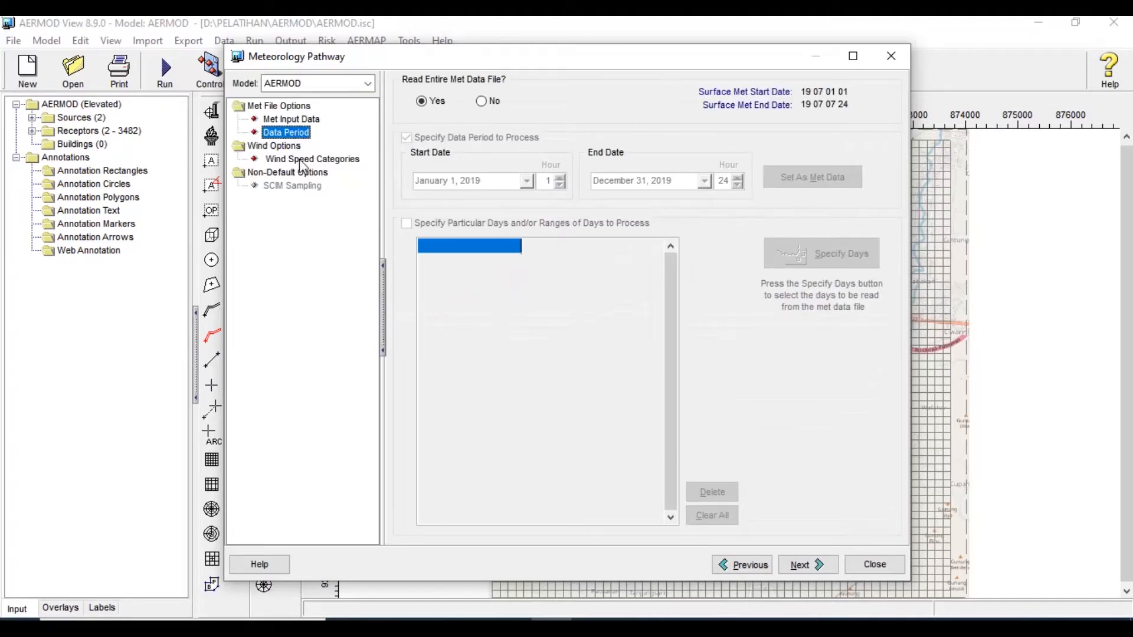
left_click(304, 159)
left_click(872, 565)
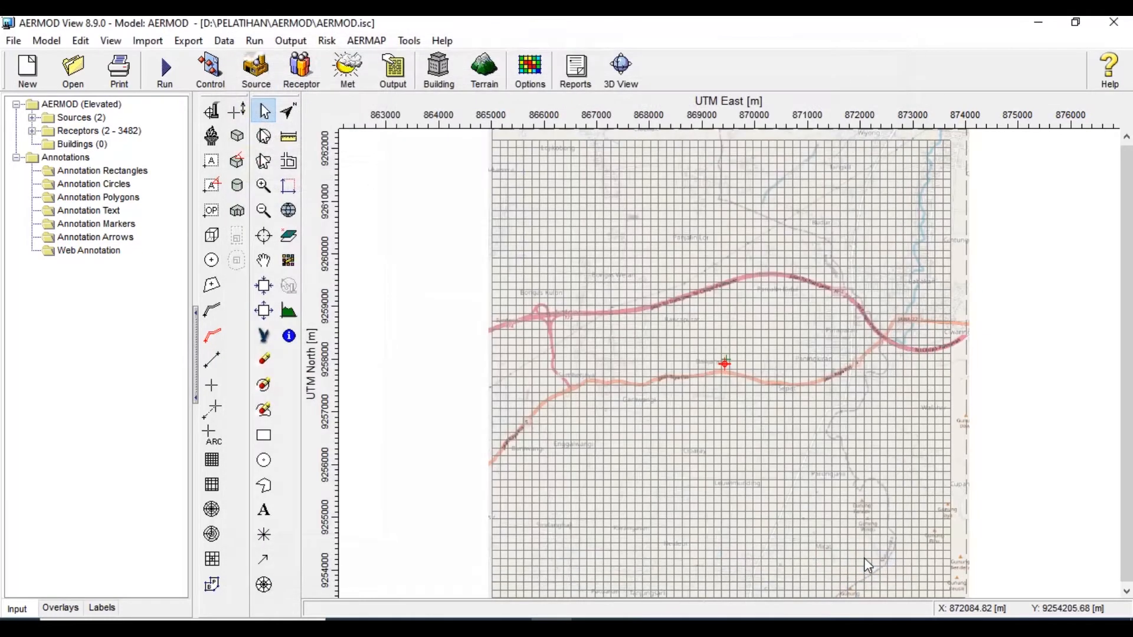
left_click(395, 74)
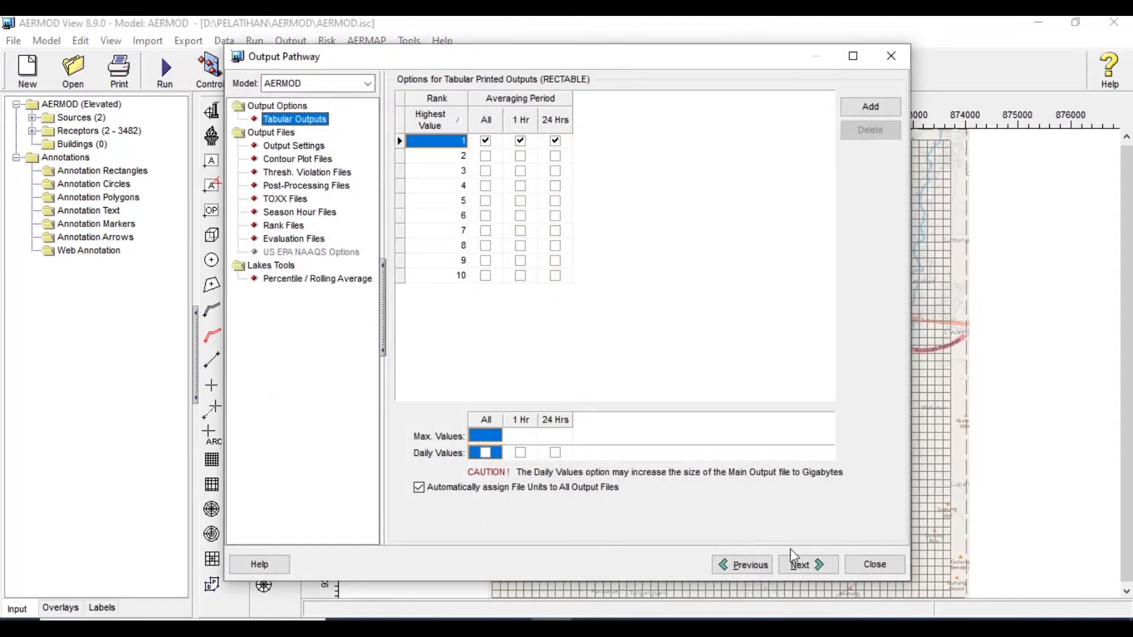
left_click(876, 570)
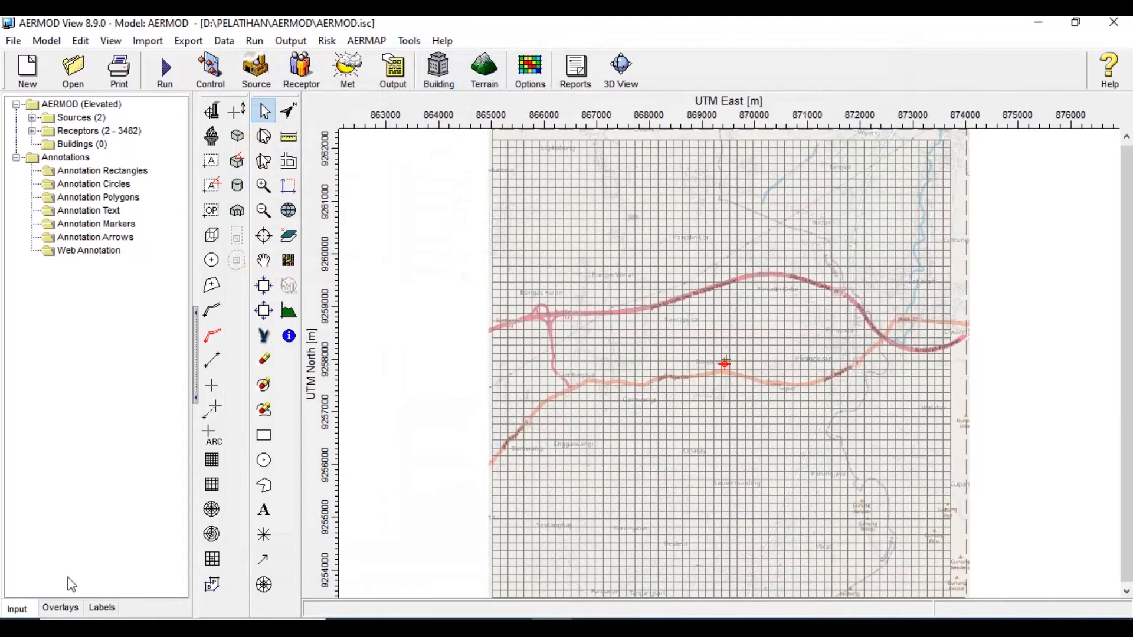
Hide the uniform Cartesian receptor grid and discrete Cartesian receptor overlays on the map.
left_click(71, 614)
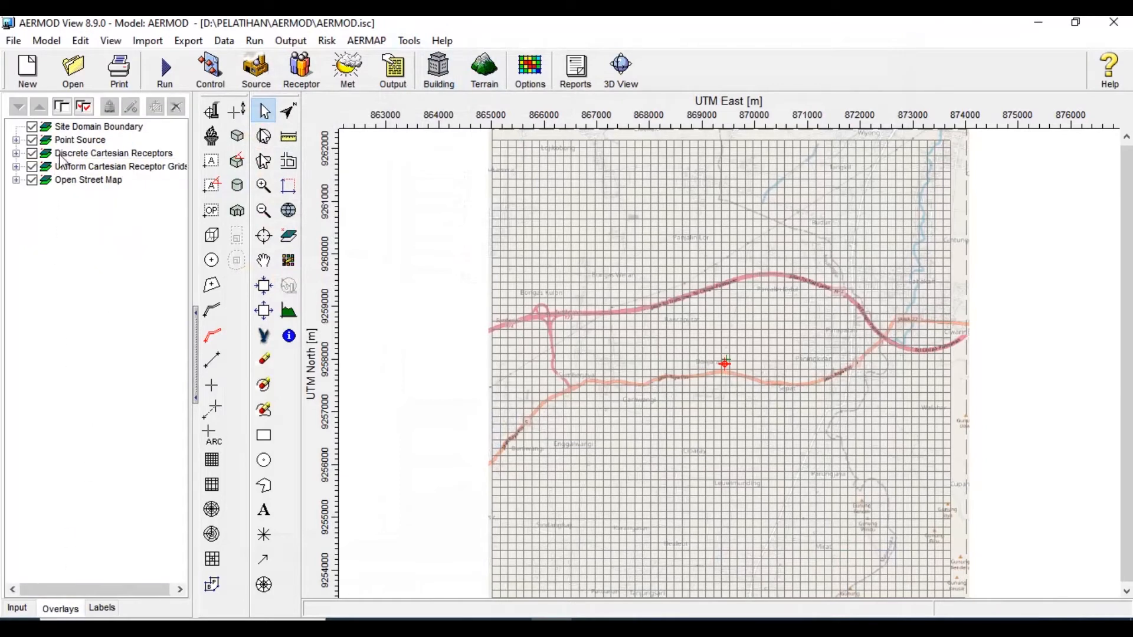
left_click(32, 154)
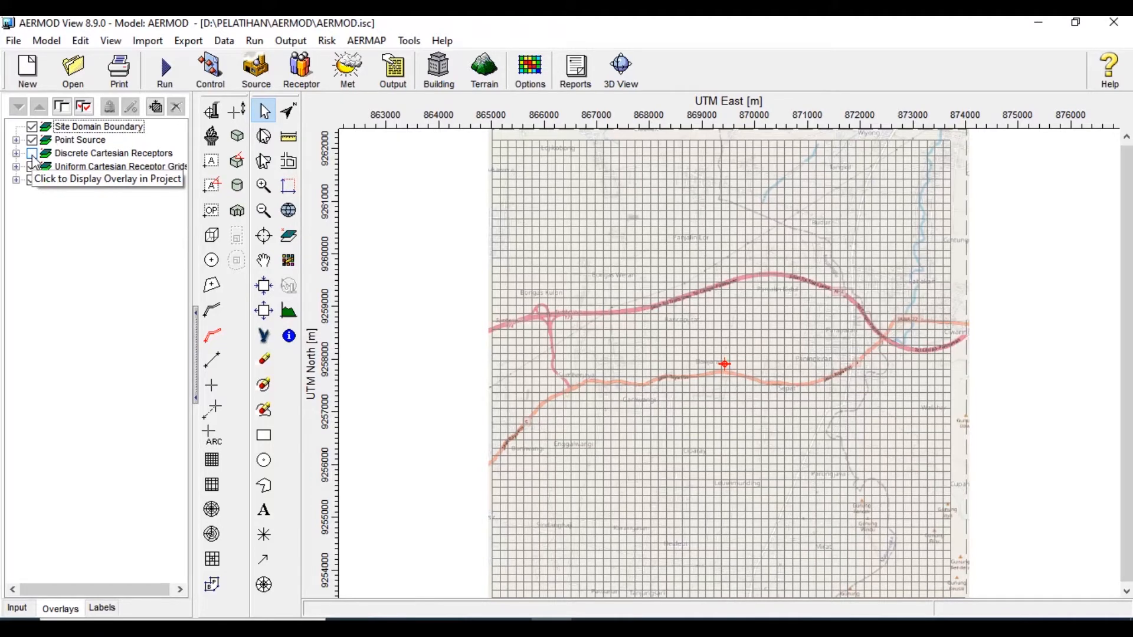
left_click(32, 166)
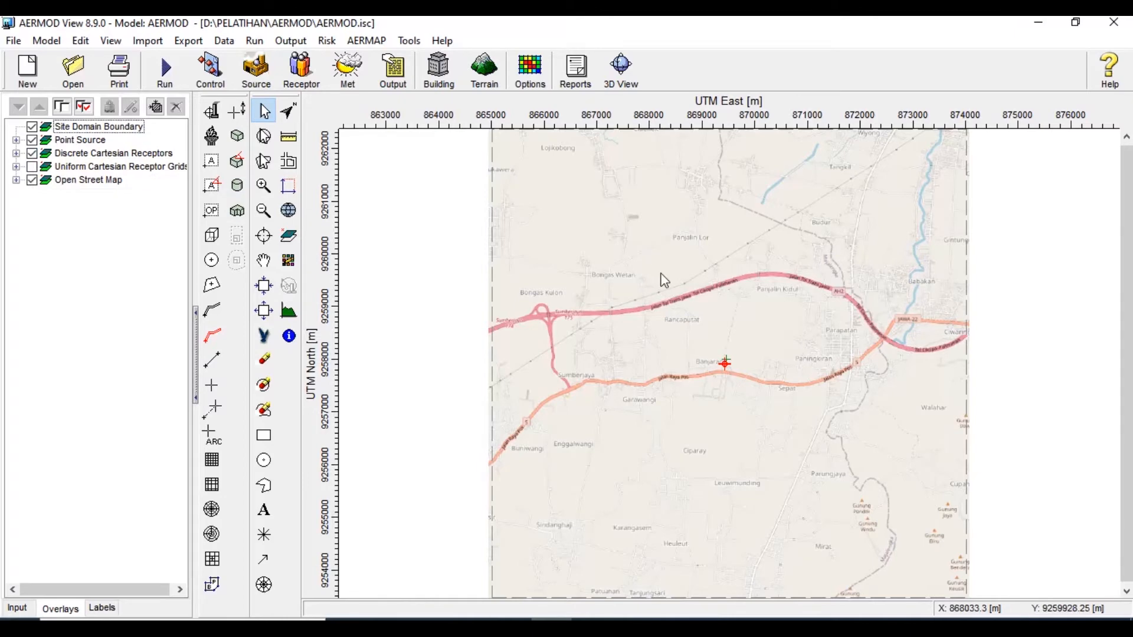
scroll(739, 367, "up", 1)
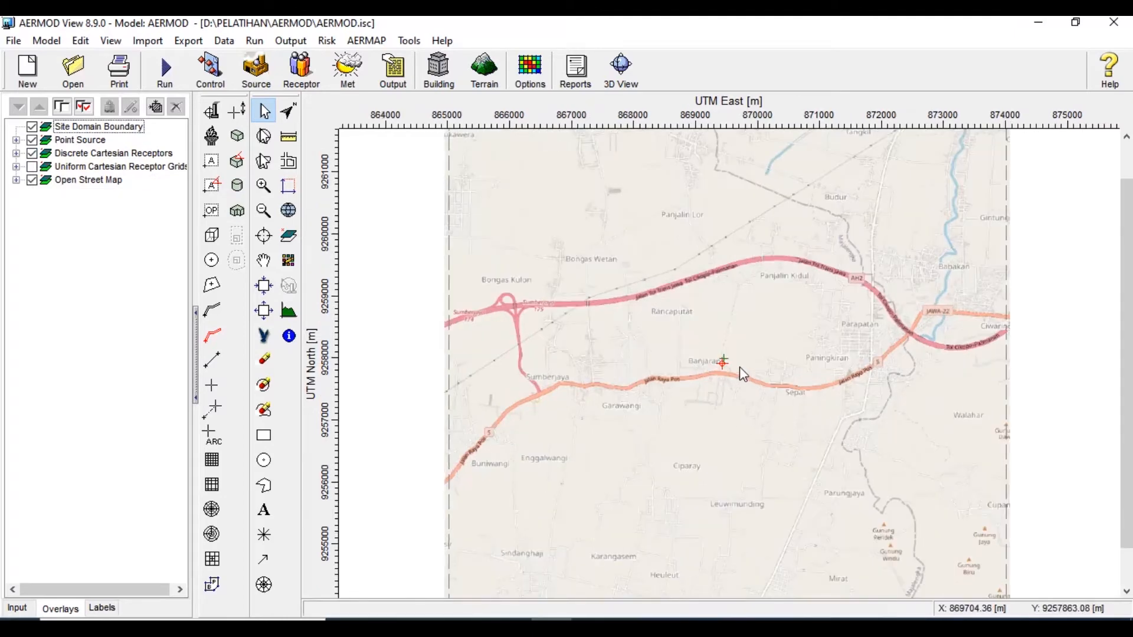
scroll(739, 367, "up", 3)
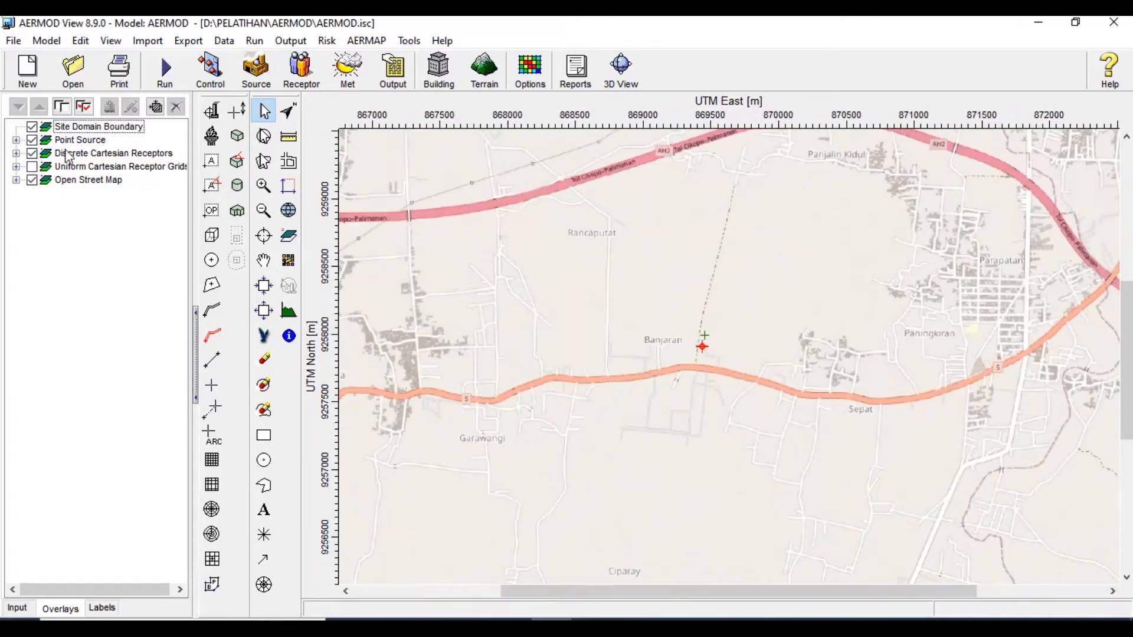
scroll(718, 336, "up", 1)
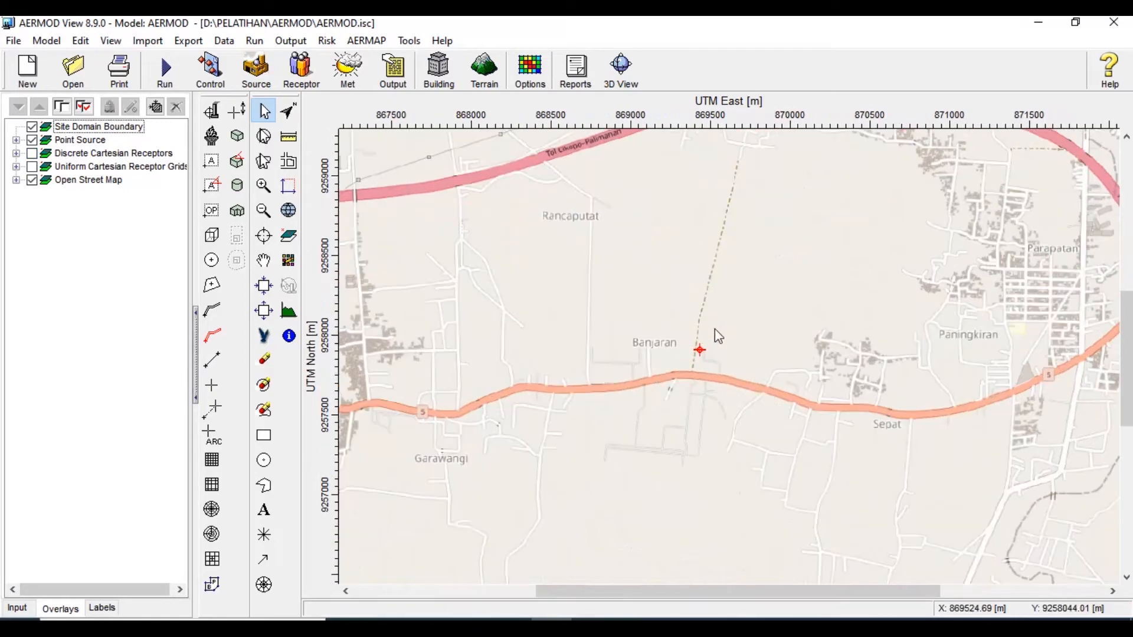
Draw a rectangular building about 195 m by 80 m just west of the stack sources.
scroll(715, 331, "up", 3)
scroll(696, 367, "up", 2)
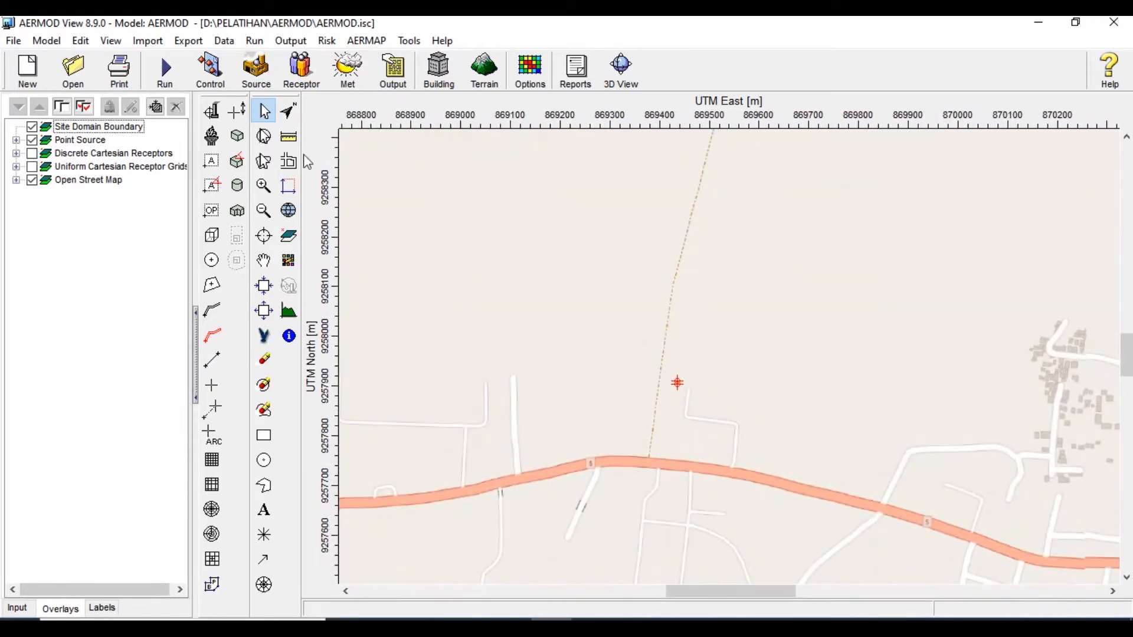
left_click(237, 138)
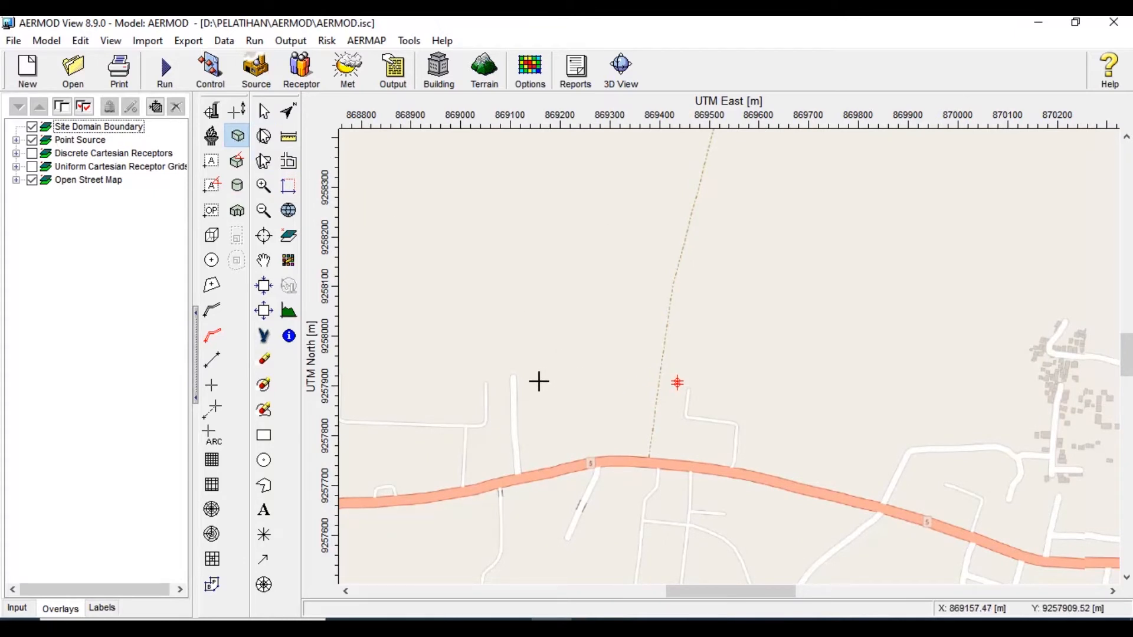
left_click_drag(535, 382, 632, 420)
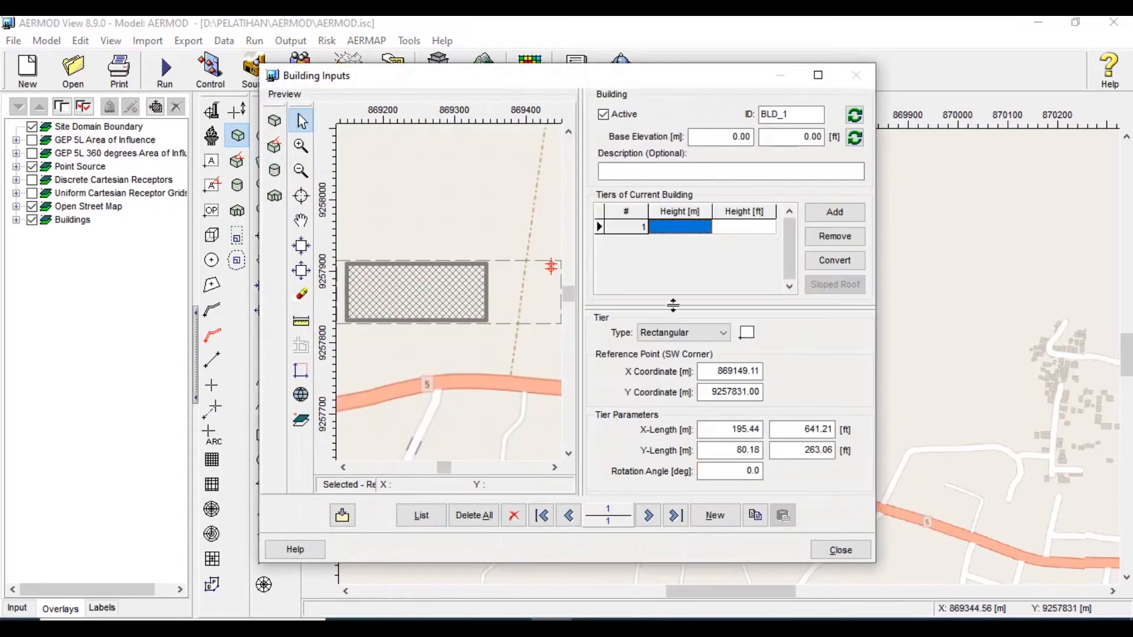
Set the rectangular building's tier height to 20 m and its rotation angle to 7 degrees.
left_click(684, 230)
type("20")
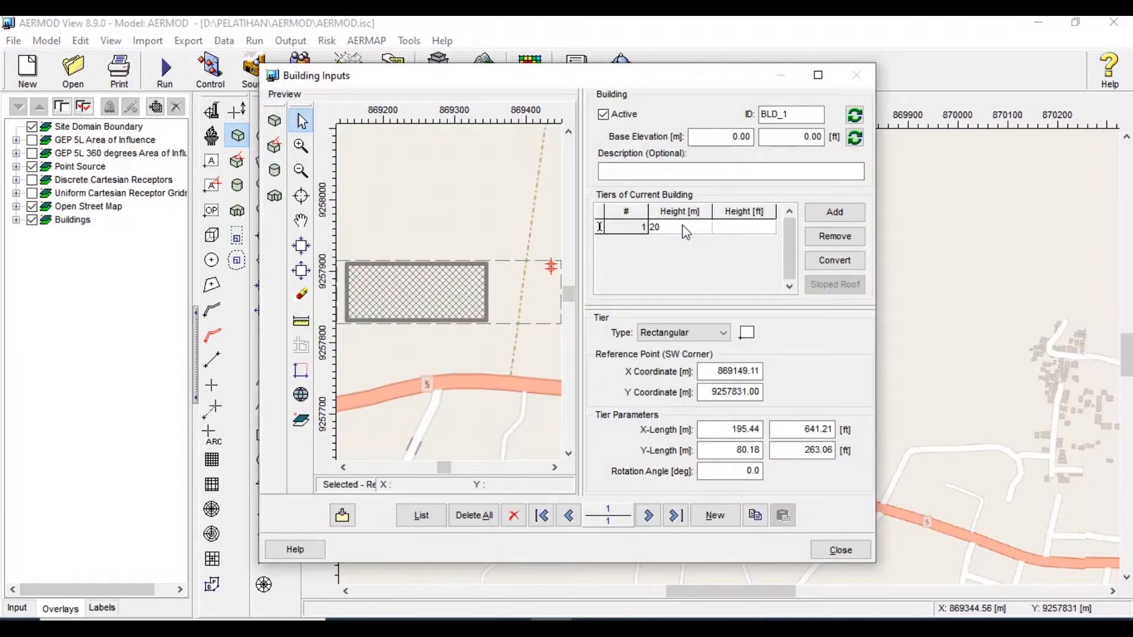
left_click(730, 470)
left_click_drag(745, 474, 639, 473)
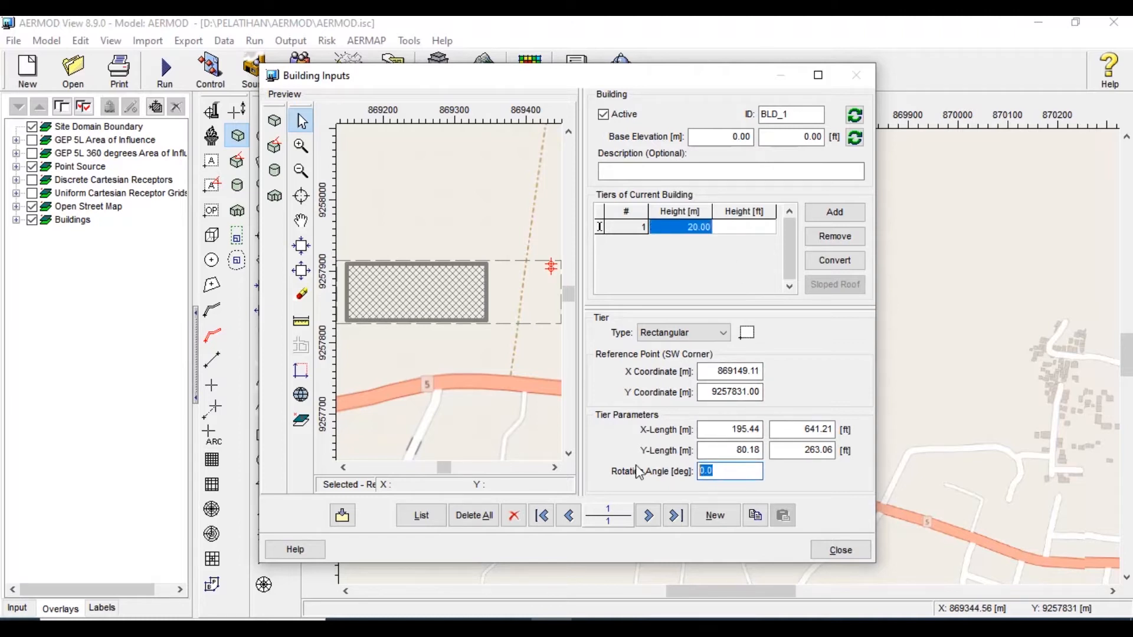
type("7")
left_click(725, 452)
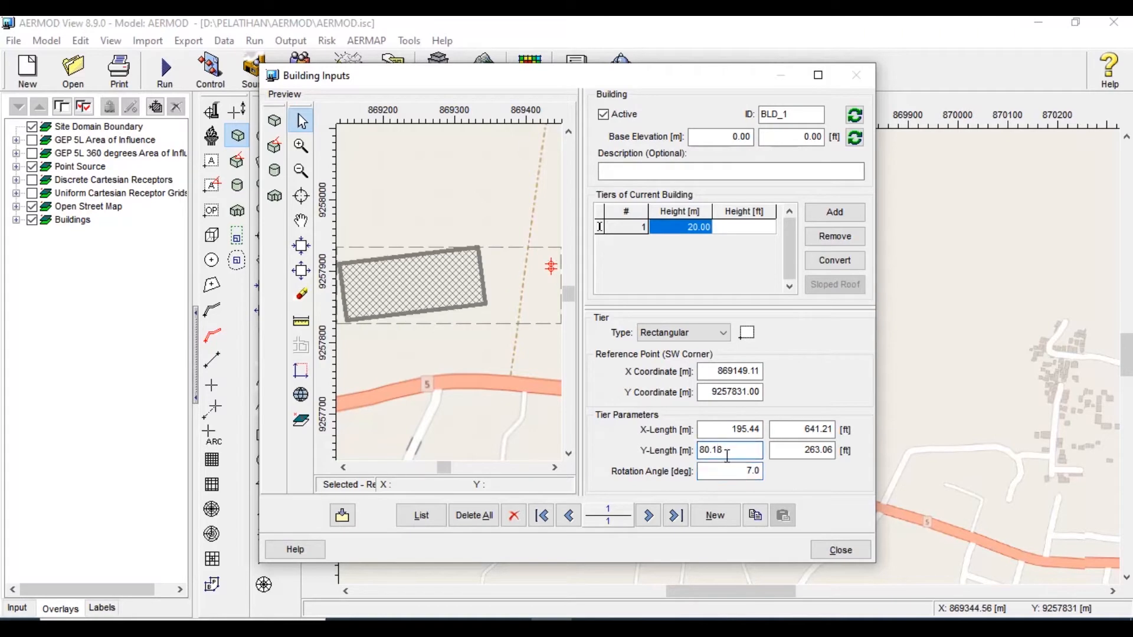
left_click(834, 550)
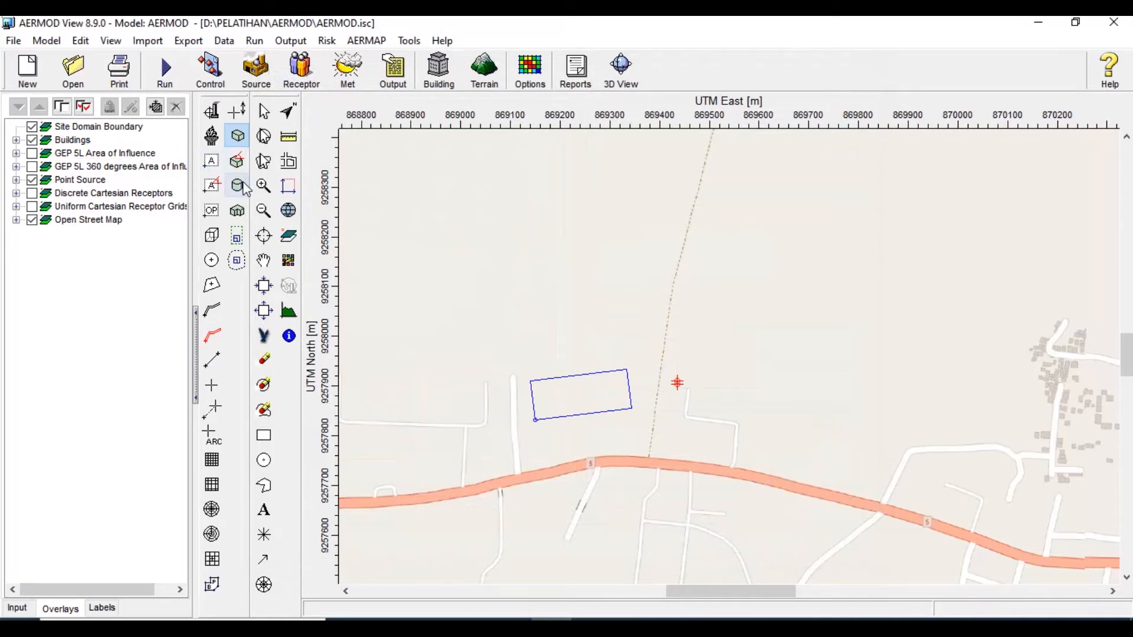
Draw a circular building about 174 m in diameter north-east of the stacks and give it a height of 25 m.
left_click(245, 187)
left_click_drag(737, 296, 774, 328)
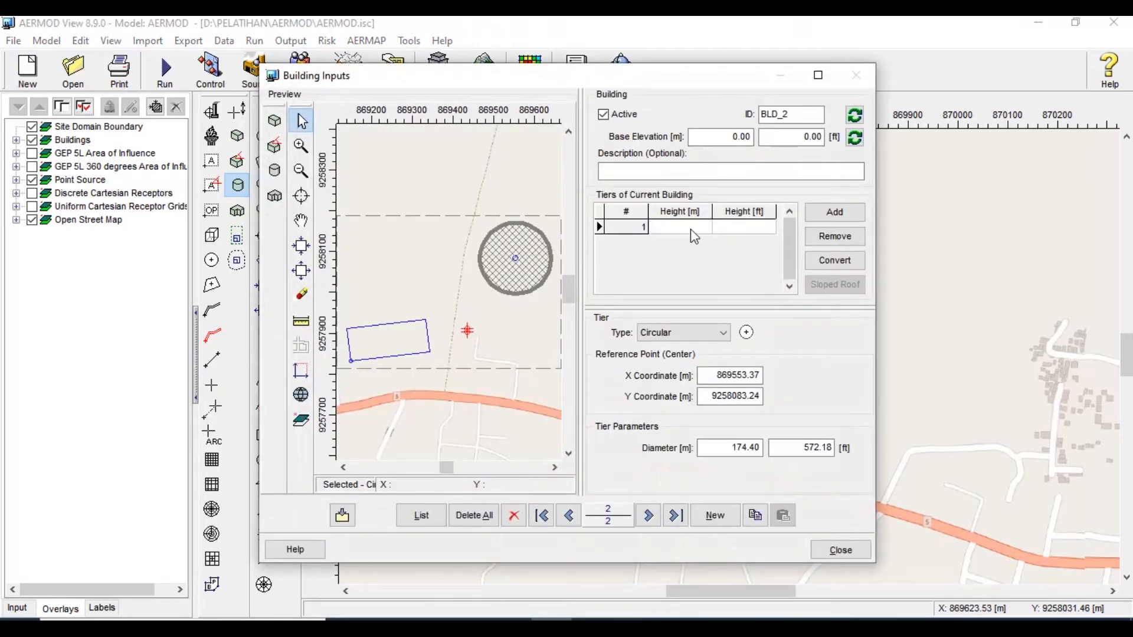
type("25")
left_click(732, 449)
key("BackSpace")
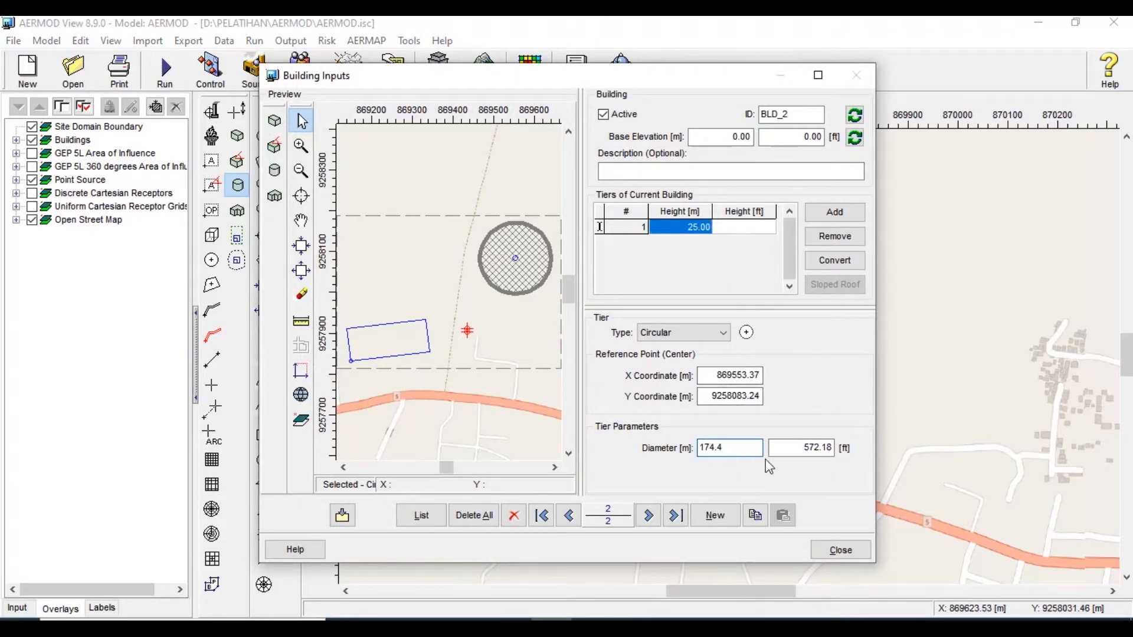
left_click(841, 549)
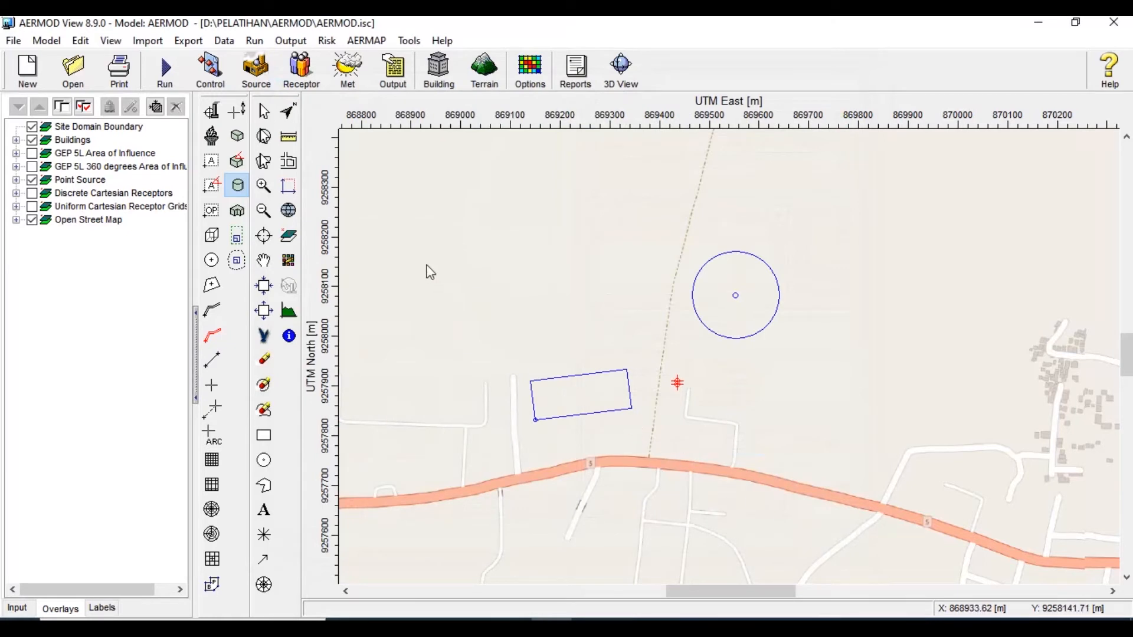
Draw an L-shaped polygonal building with six corners north-west of the rectangular building.
left_click(238, 212)
left_click(465, 203)
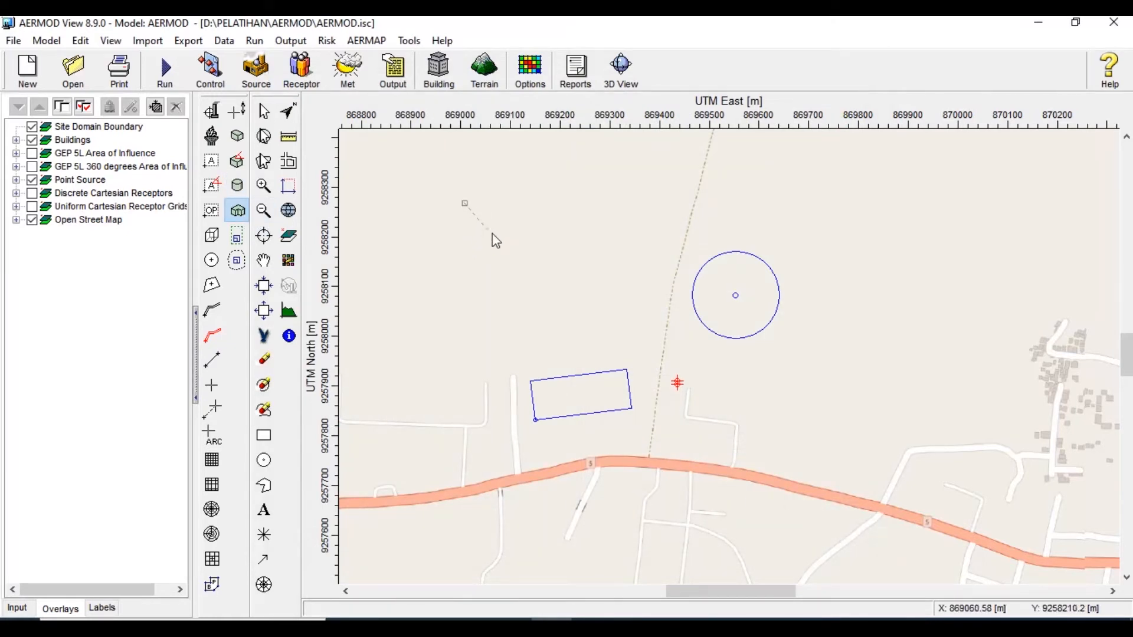
left_click(535, 205)
left_click(533, 257)
left_click(457, 258)
left_click(457, 349)
left_click(387, 349)
left_click(391, 201)
left_click(464, 203)
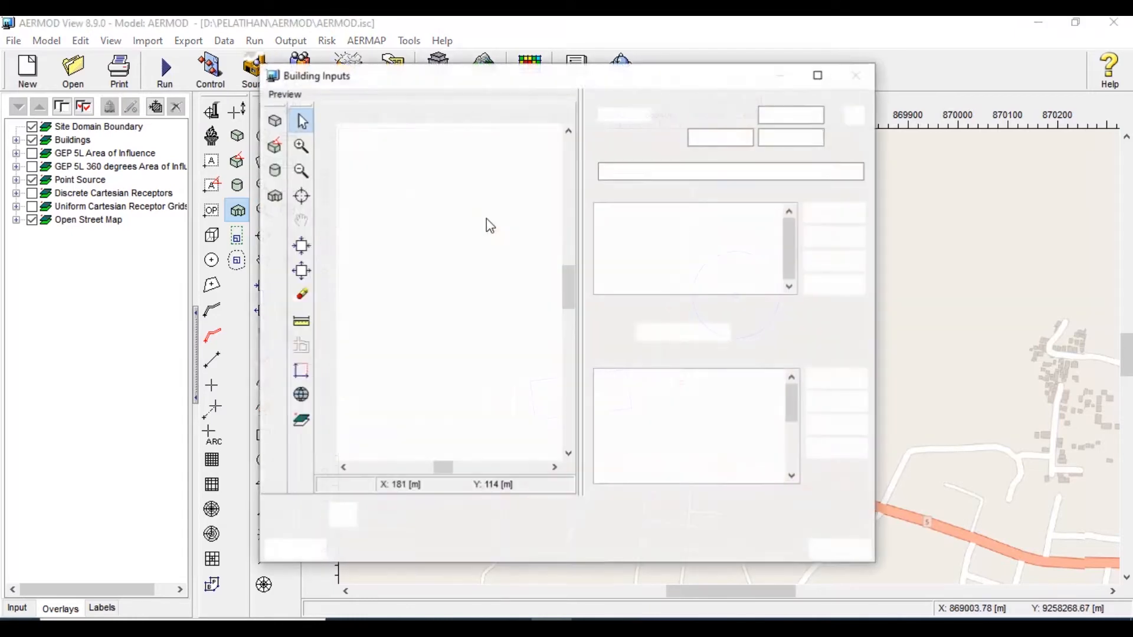
Set the L-shaped building's tier height to 25 m and finish its building inputs.
left_click(672, 229)
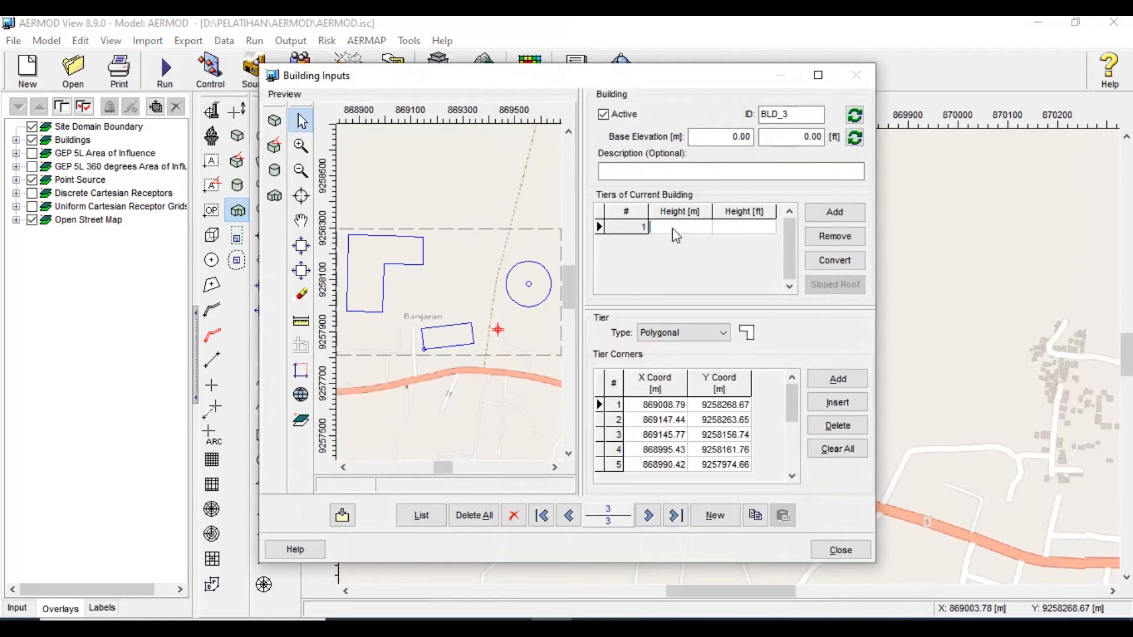
type("25")
left_click(737, 174)
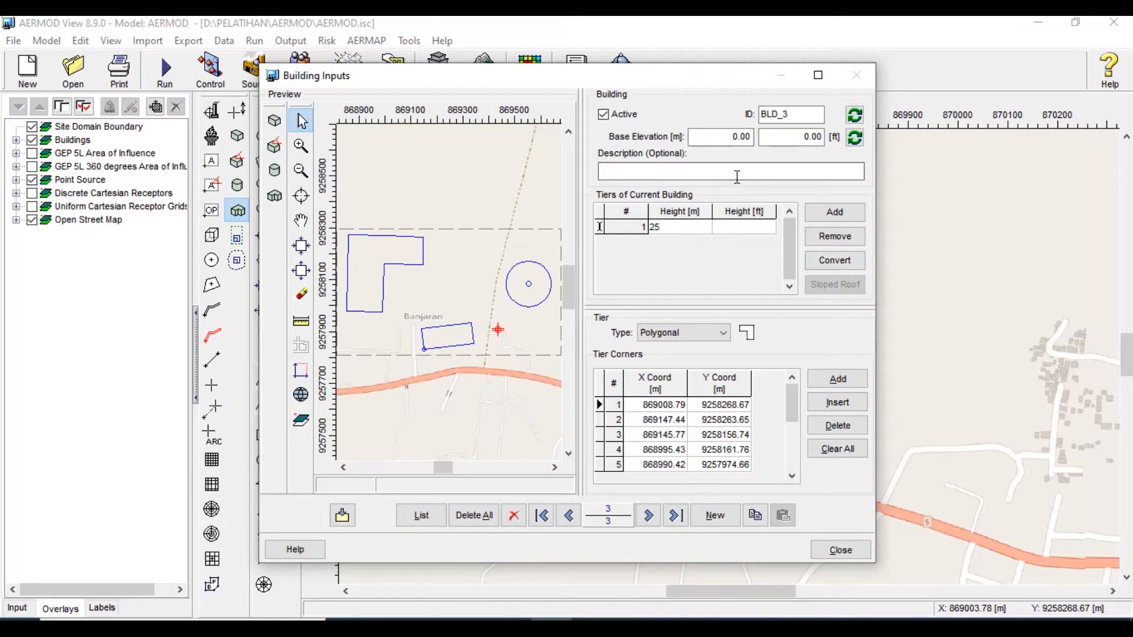
left_click(752, 229)
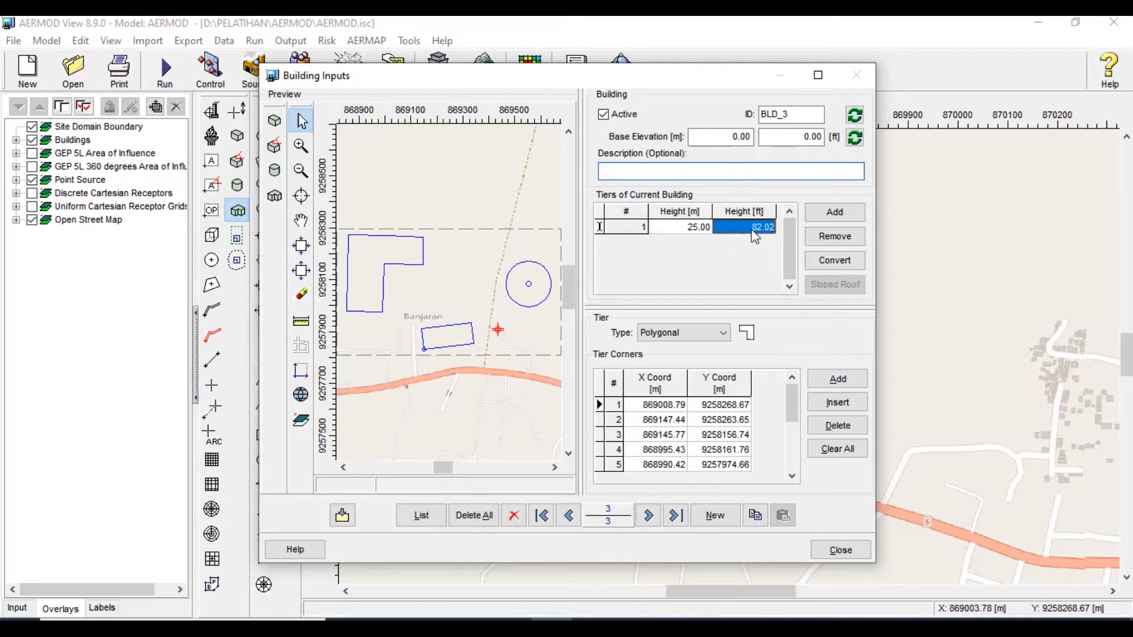
left_click(840, 550)
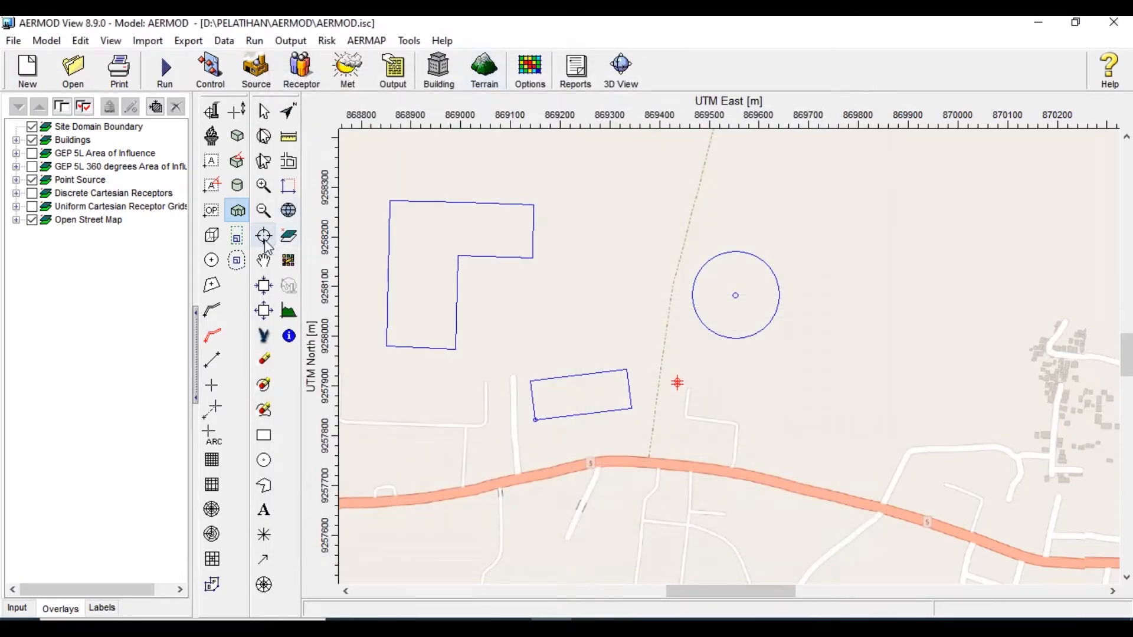
Set the terrain processor's map type to SRTM3/SRTM1 and load the global ~90 m SRTM3 data from WebGIS.
left_click(266, 289)
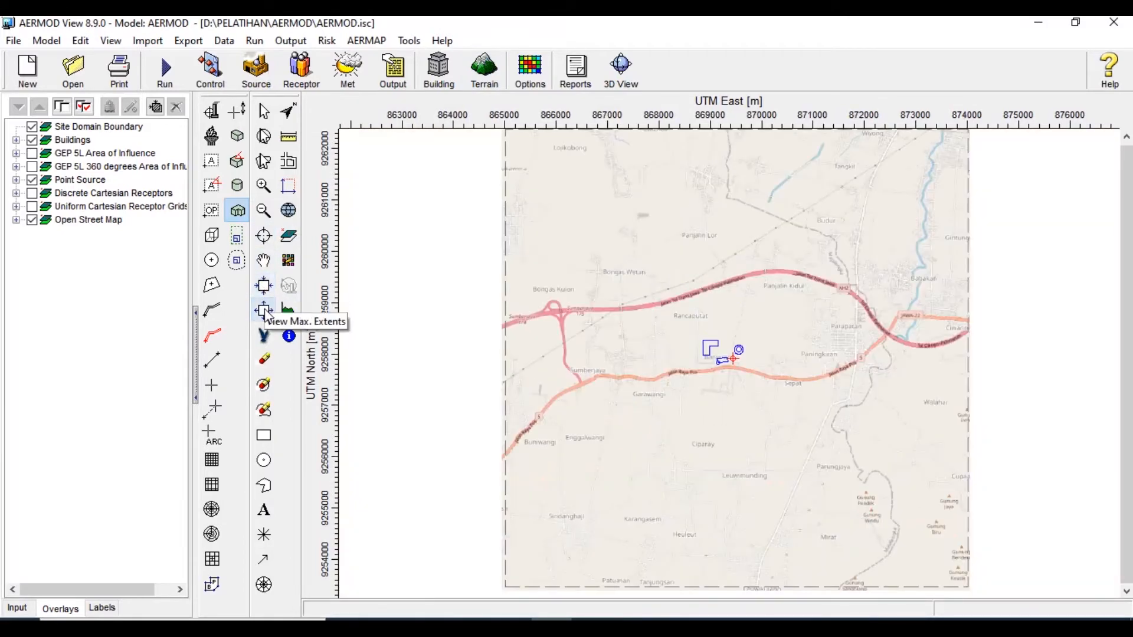
left_click(265, 312)
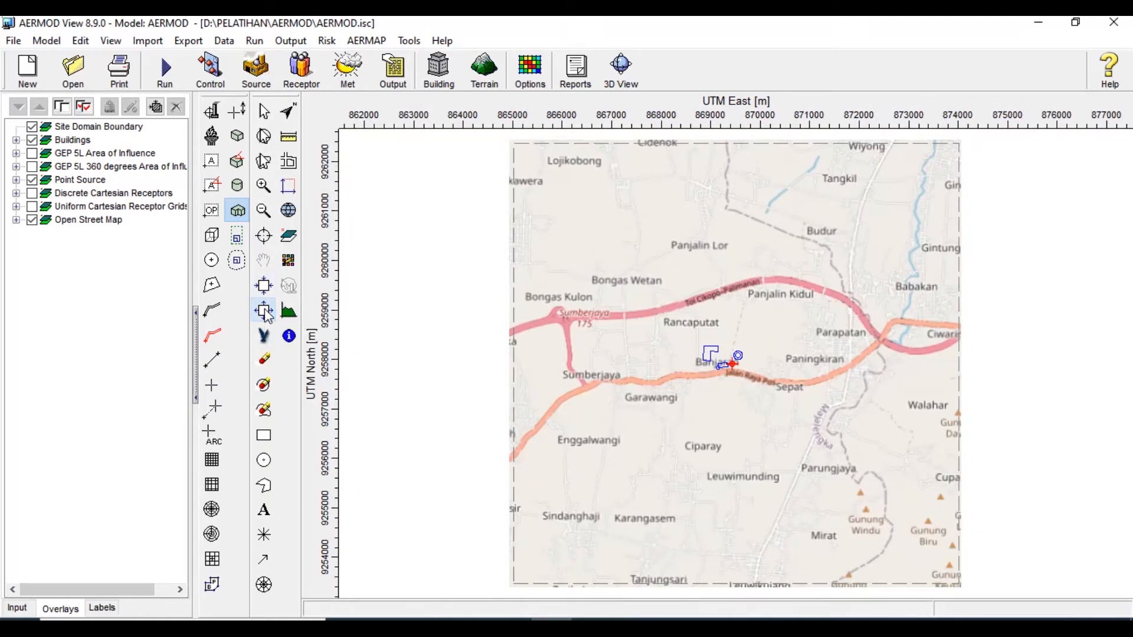
left_click(481, 78)
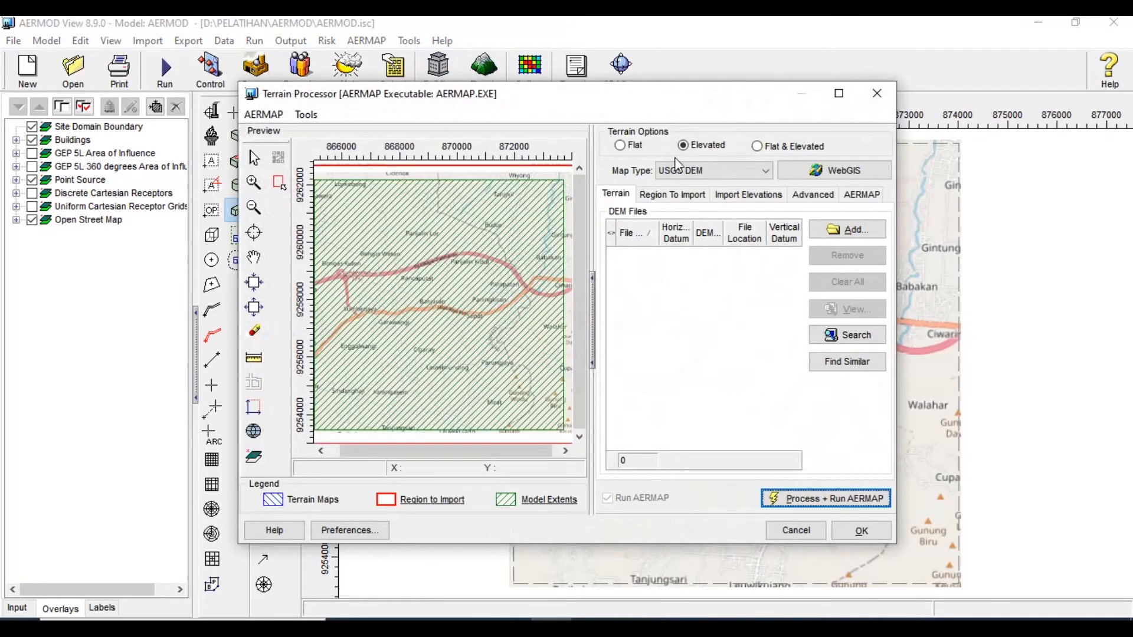
left_click(678, 166)
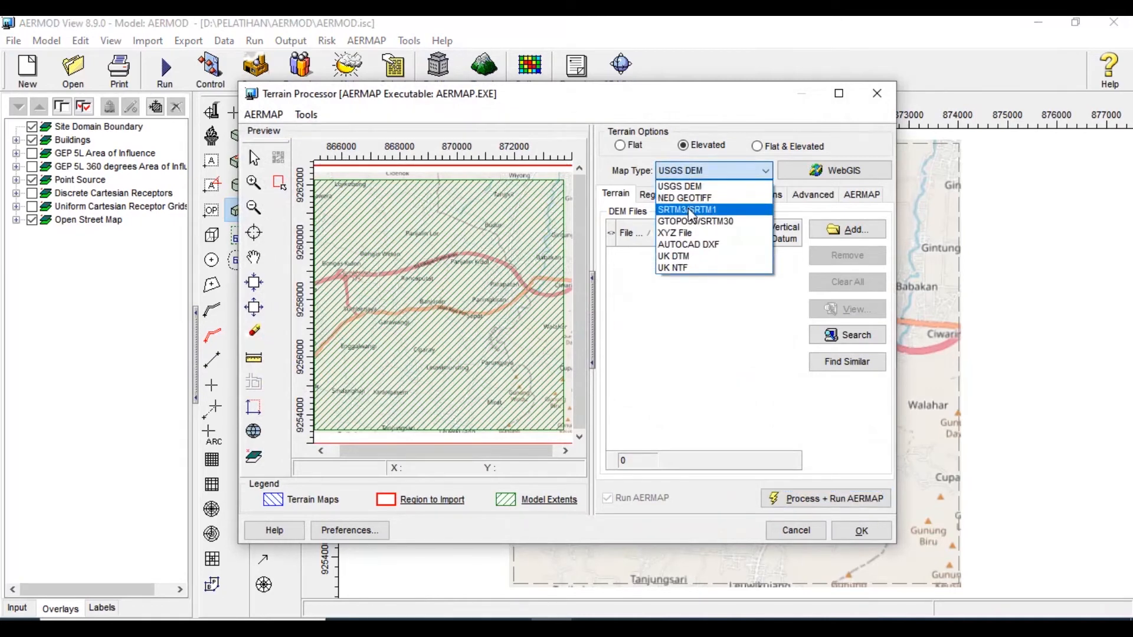
left_click(691, 210)
left_click(815, 176)
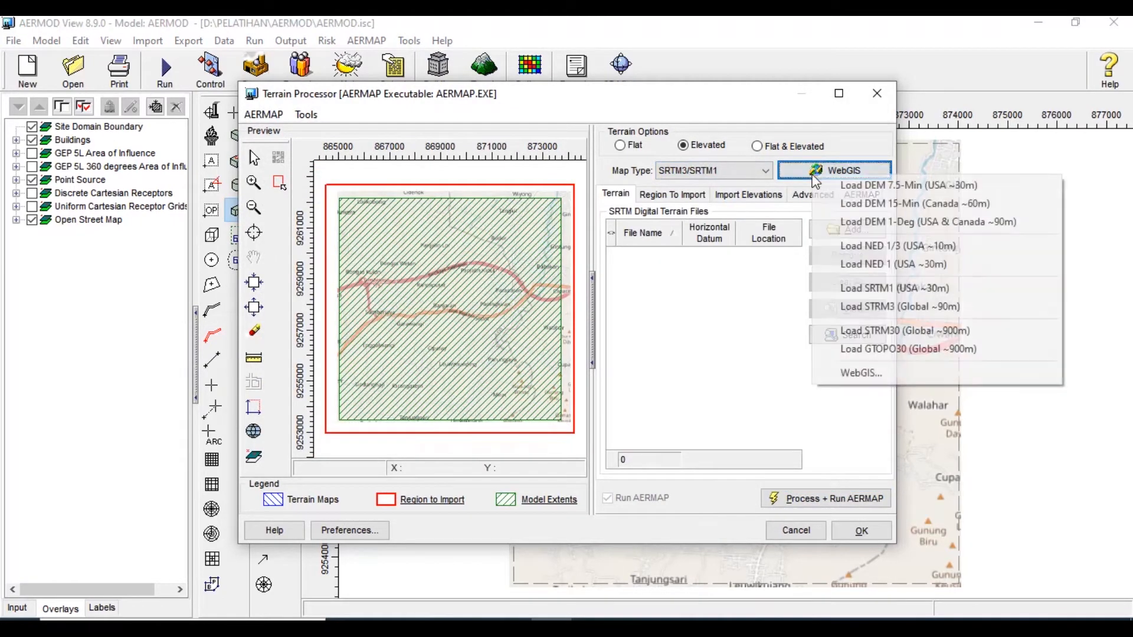
left_click(891, 307)
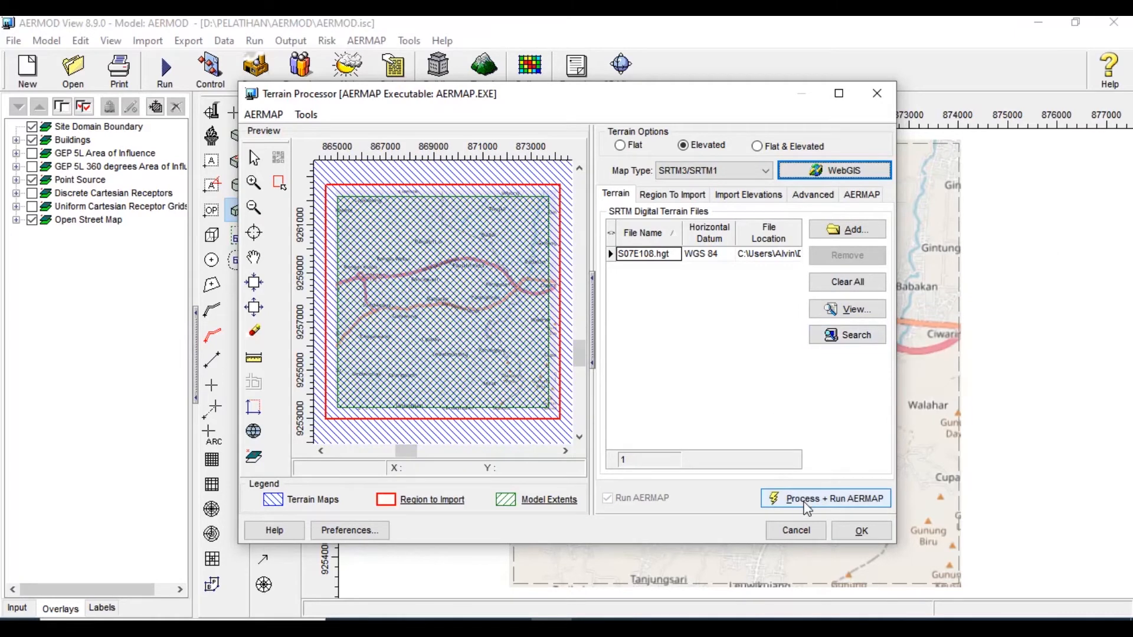
Process the terrain with AERMAP, import elevations for all sources, buildings and receptors, and hide the terrain contours overlay.
left_click(807, 506)
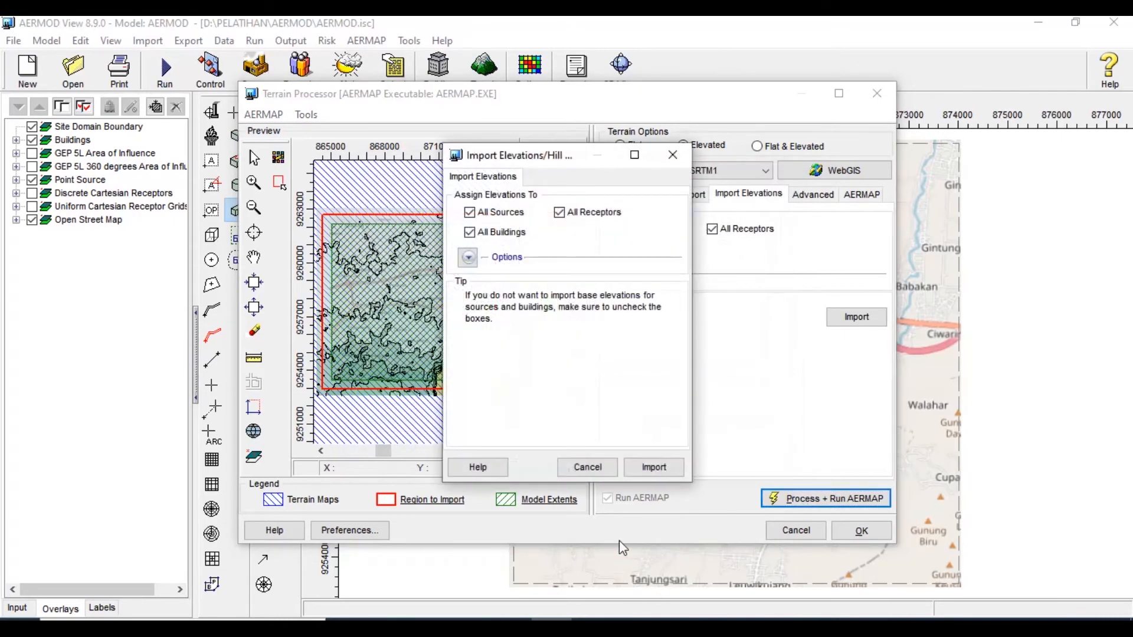
left_click(654, 467)
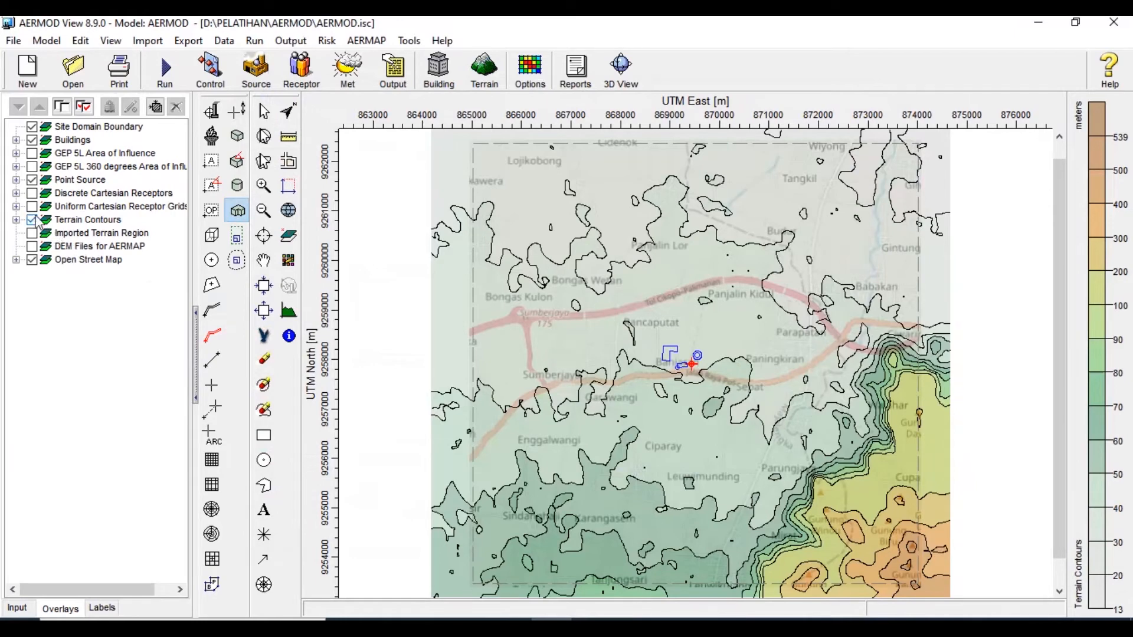
left_click(32, 220)
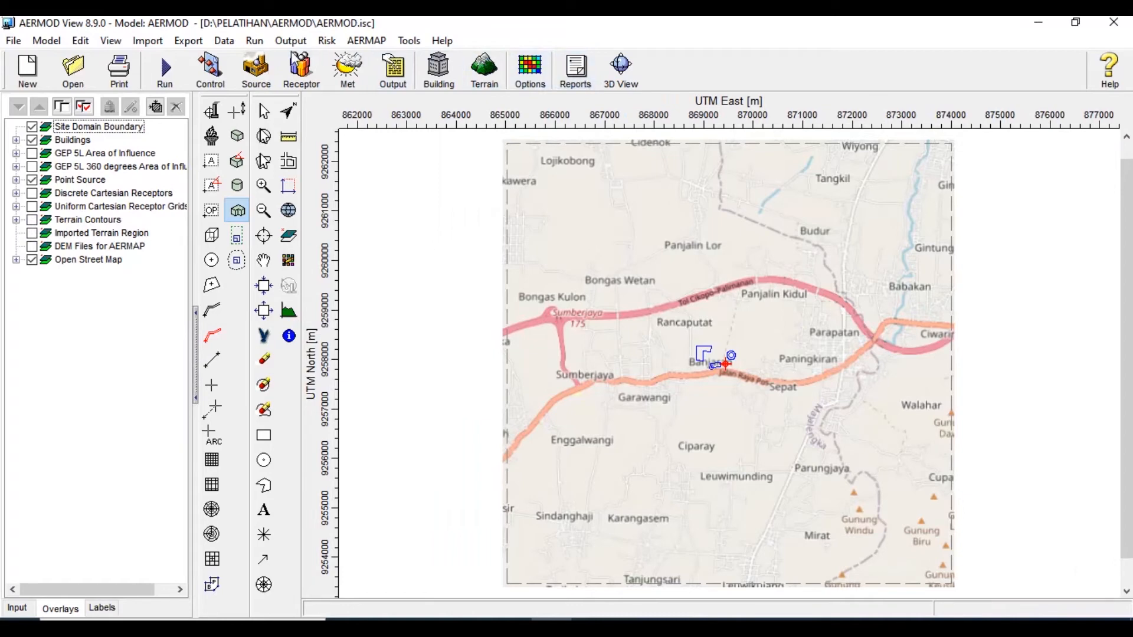
Run the BPIP building downwash analysis without viewing its output file.
left_click(175, 90)
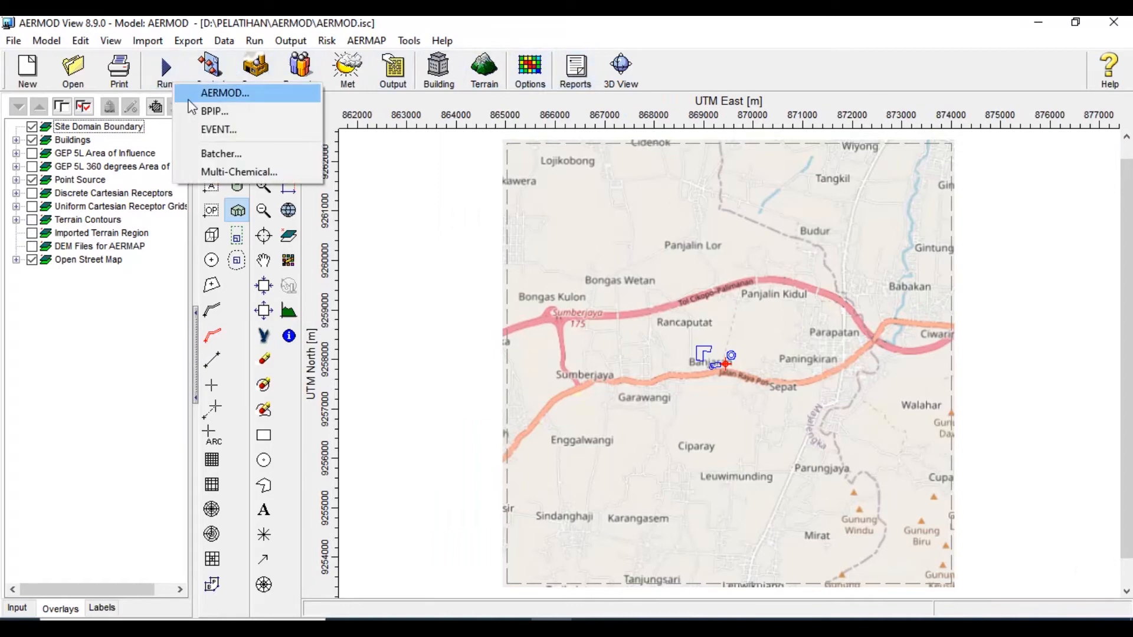
left_click(202, 111)
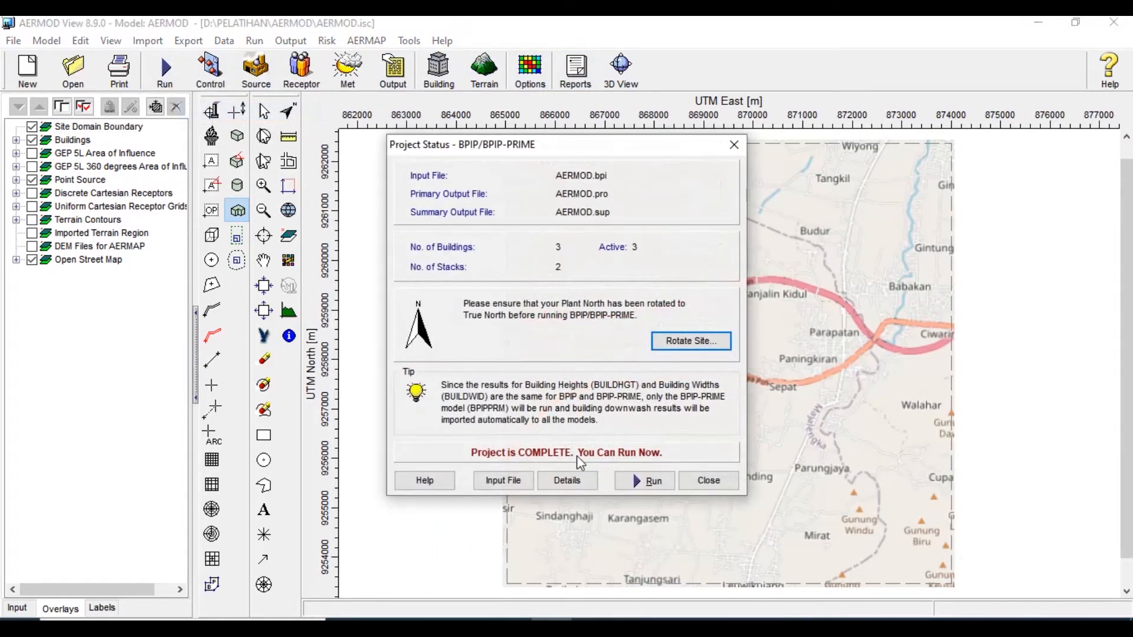
left_click(635, 488)
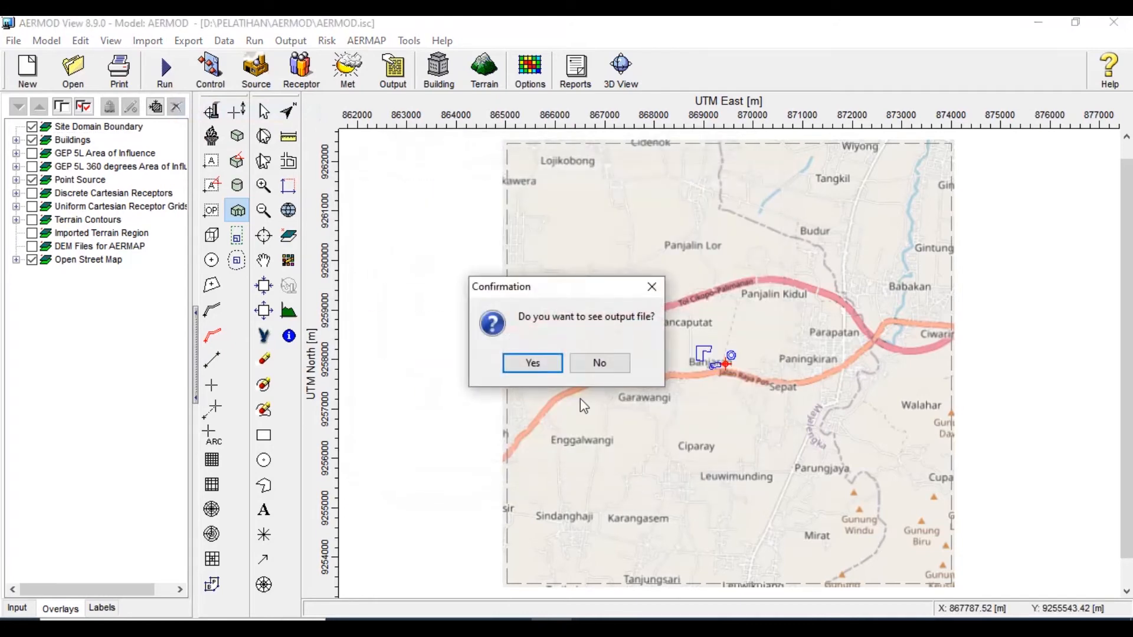
left_click(589, 365)
Run the AERMOD dispersion model with BPIP run beforehand.
left_click(165, 72)
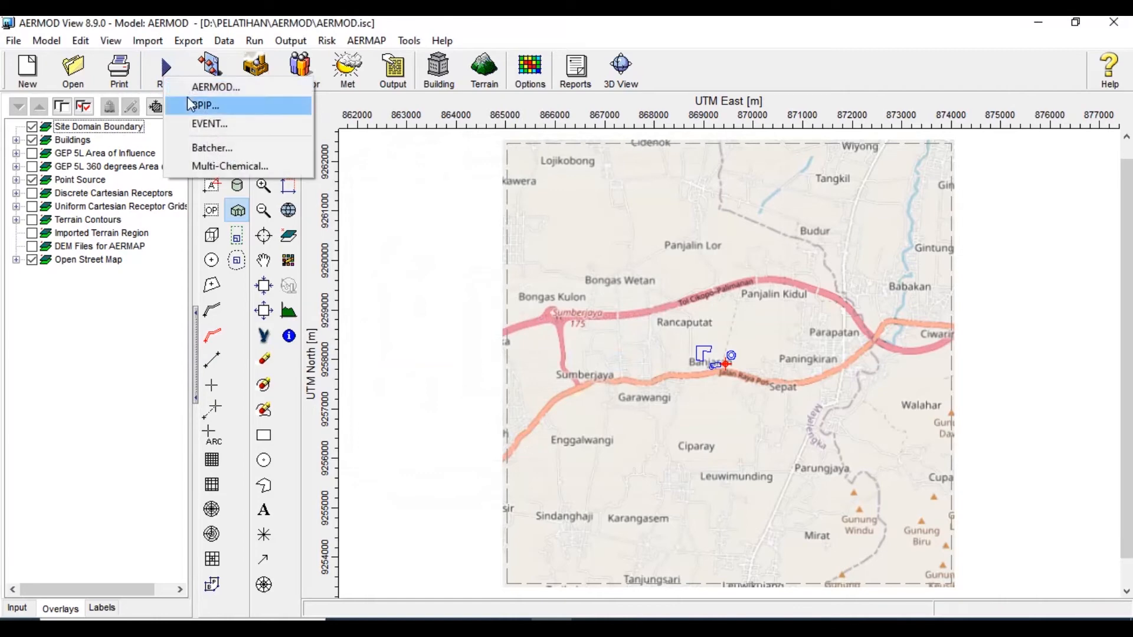
left_click(203, 94)
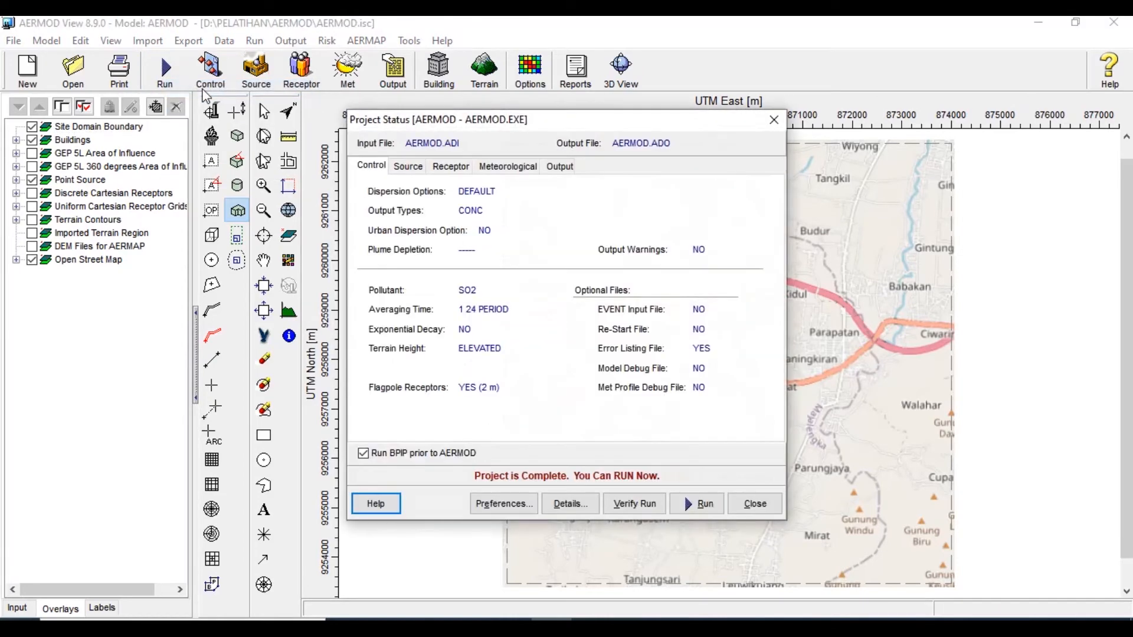
left_click(696, 505)
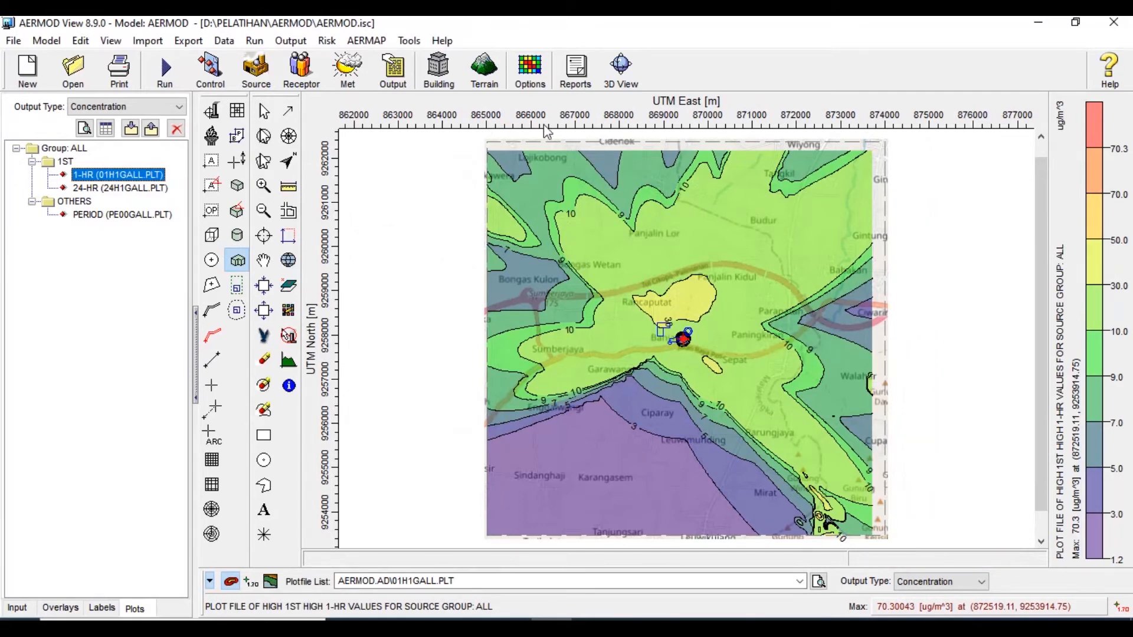
Calculate the concentration contour levels with a maximum of 60, a minimum of 10 and a level count of 12.
left_click(528, 74)
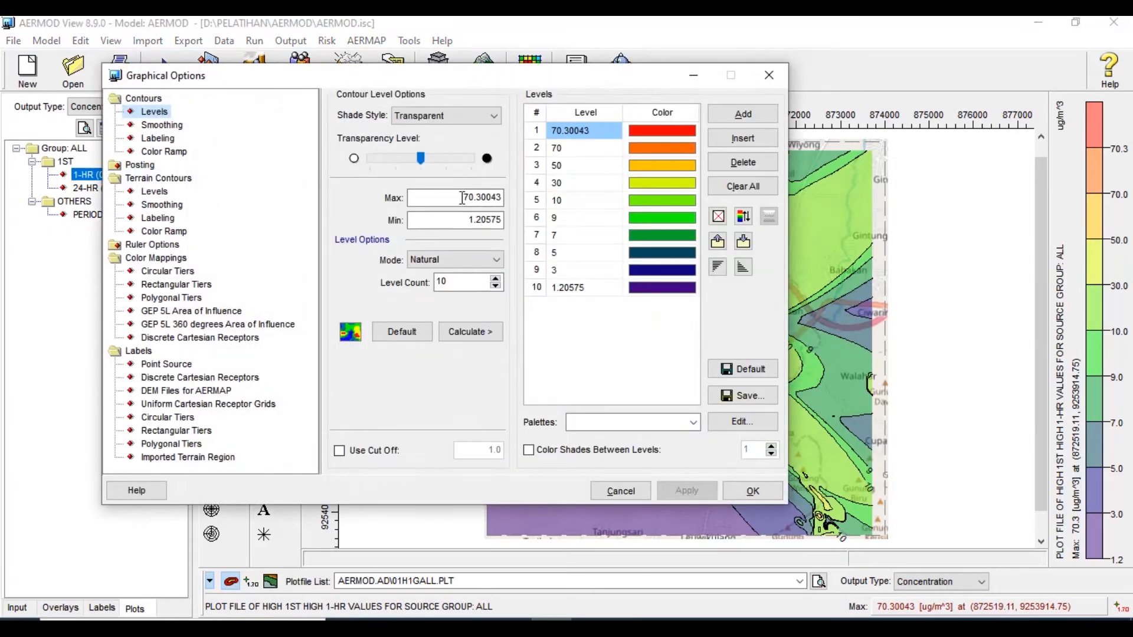
left_click_drag(462, 197, 329, 198)
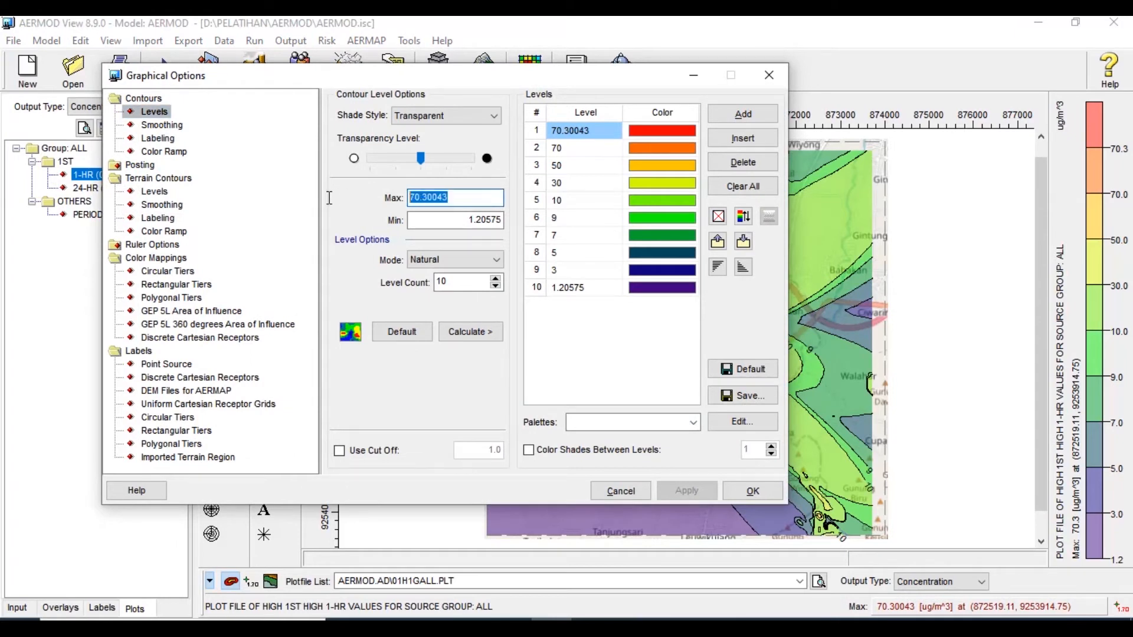
type("60")
left_click(468, 220)
left_click_drag(467, 220, 346, 218)
type("10")
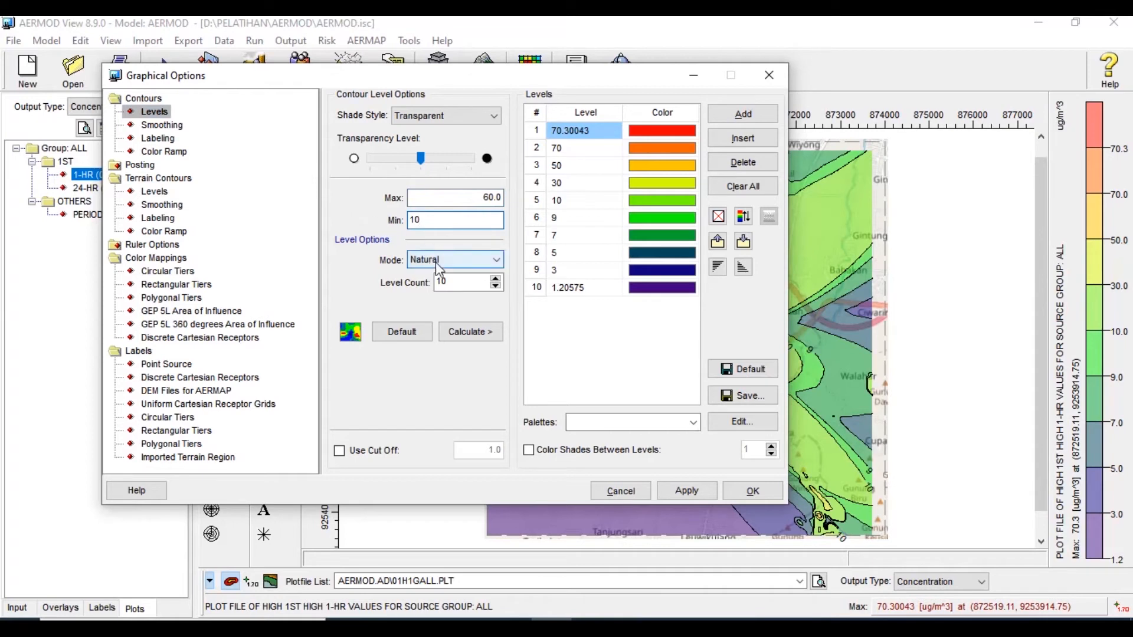
left_click(495, 279)
left_click(496, 280)
left_click(466, 333)
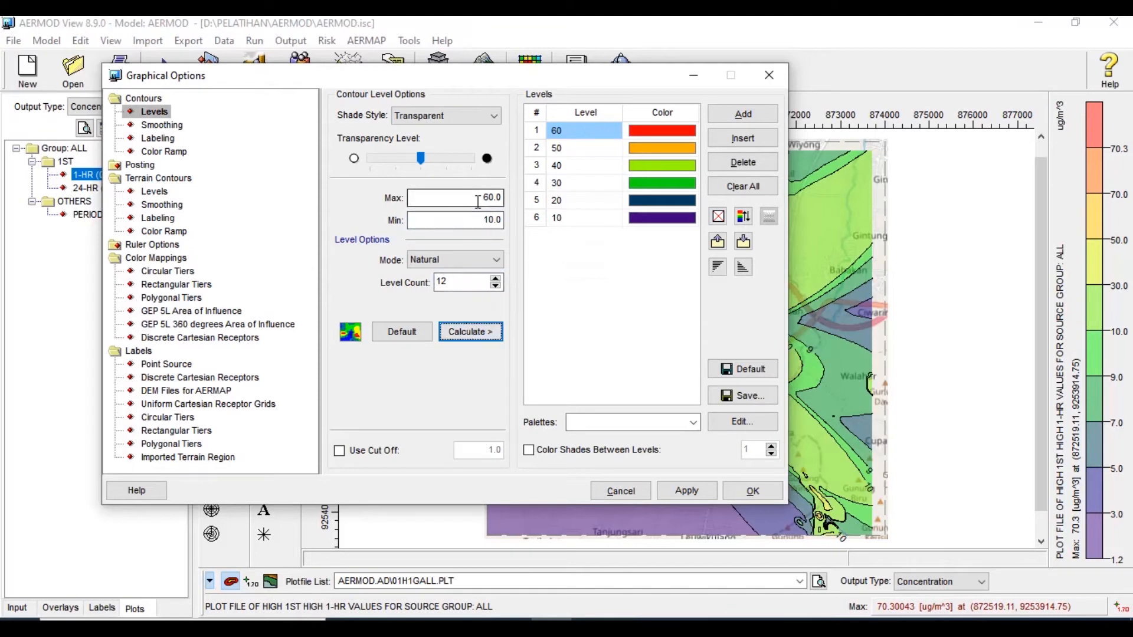
Lower the contour minimum to 1 and recalculate the levels.
left_click_drag(497, 220, 374, 214)
type("1")
left_click(476, 331)
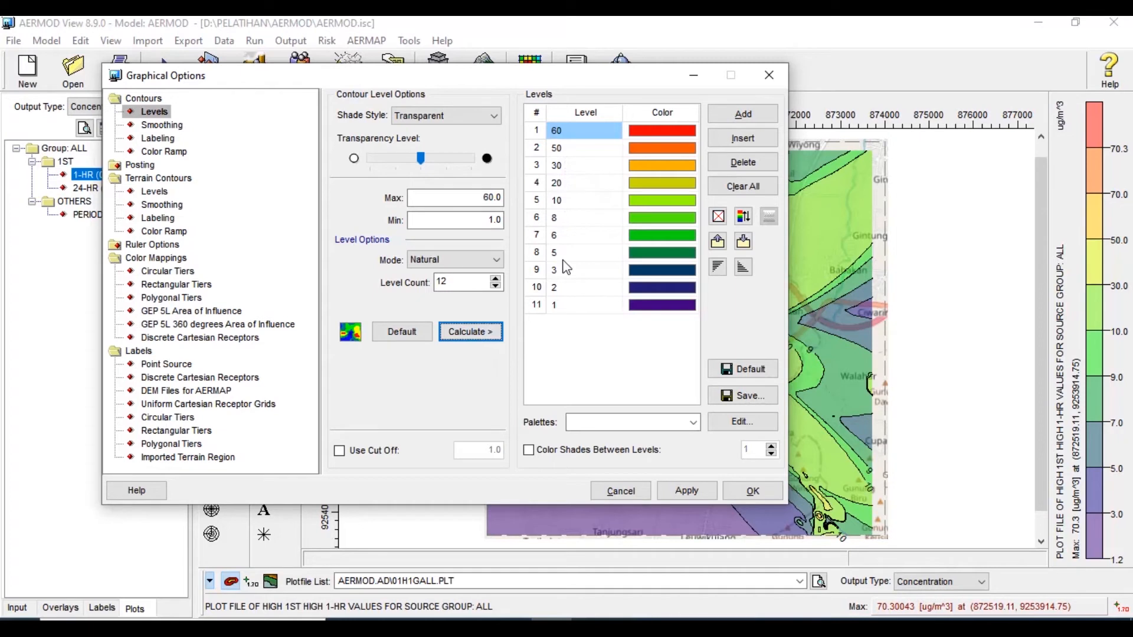
Set the second contour level to 55.
left_click(561, 147)
type("55")
key("Return")
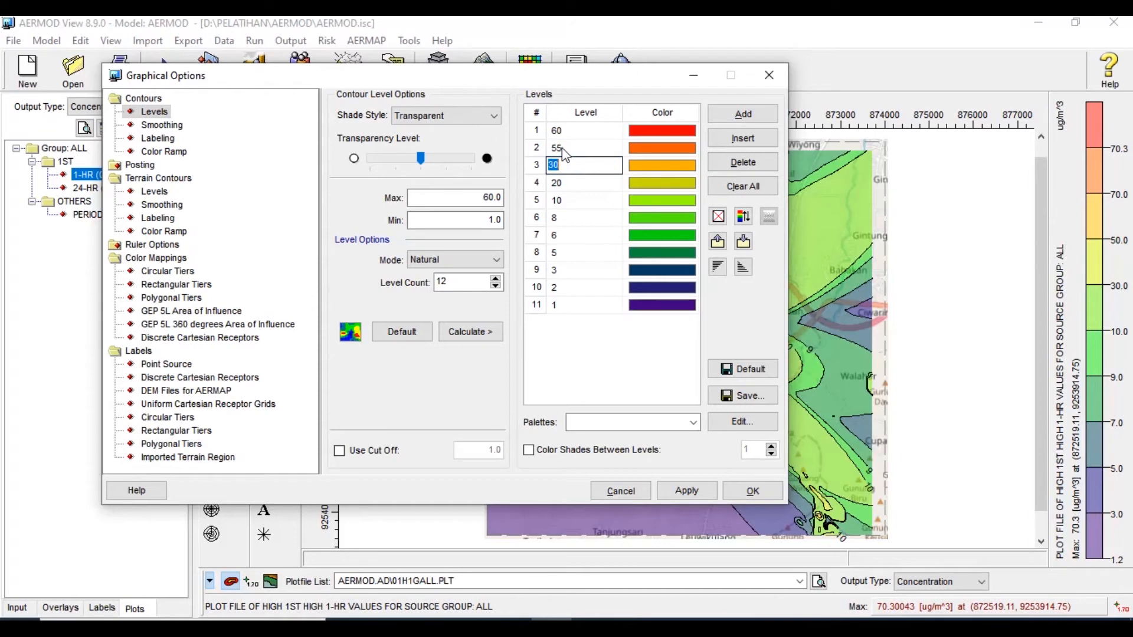
Set contour levels two through seven to 50, 40, 30, 20, 10 and 8, and apply them to the plot.
left_click(561, 148)
type("50")
key("Return")
key("Return")
type("30")
key("Return")
type("20")
key("Return")
type("10")
key("Return")
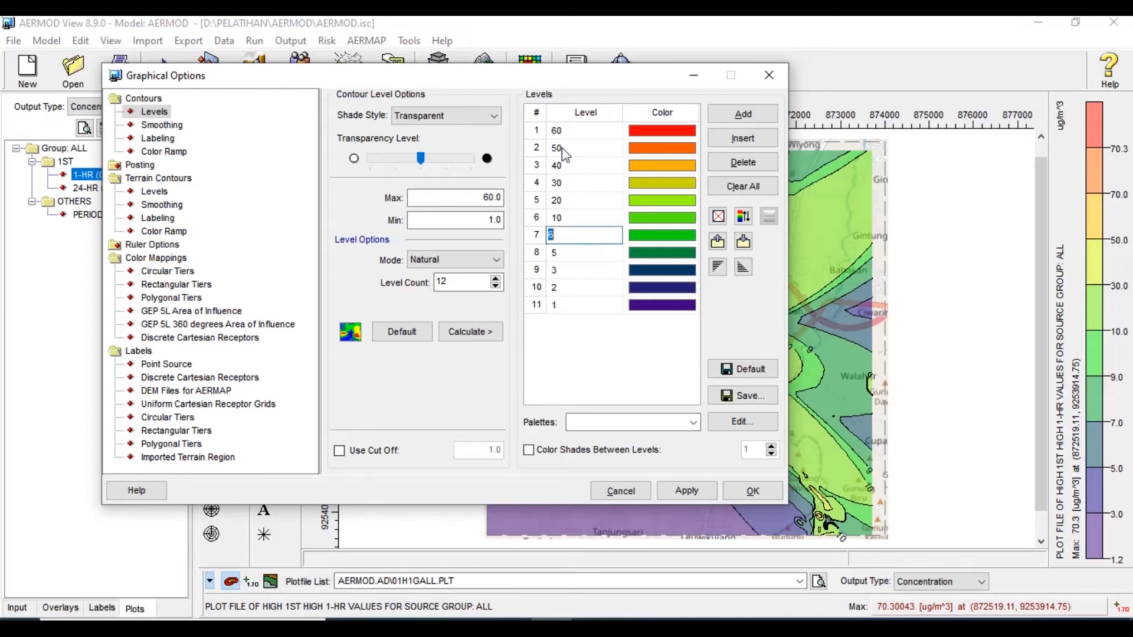
type("8")
key("Return")
key("Up")
key("Up")
key("Up")
key("Up")
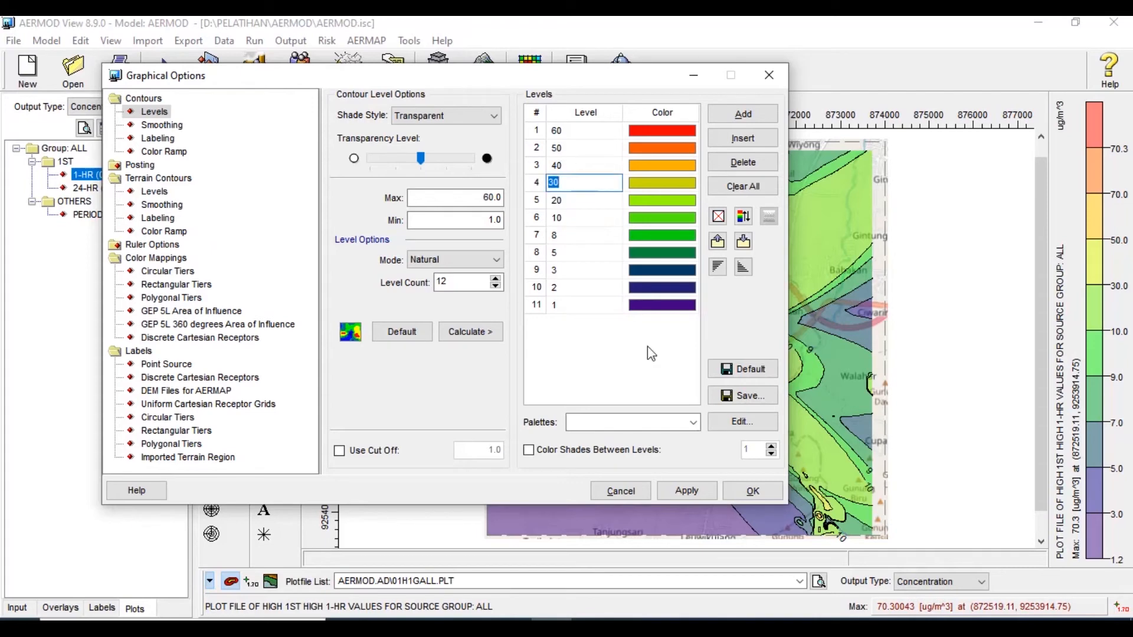
left_click(686, 490)
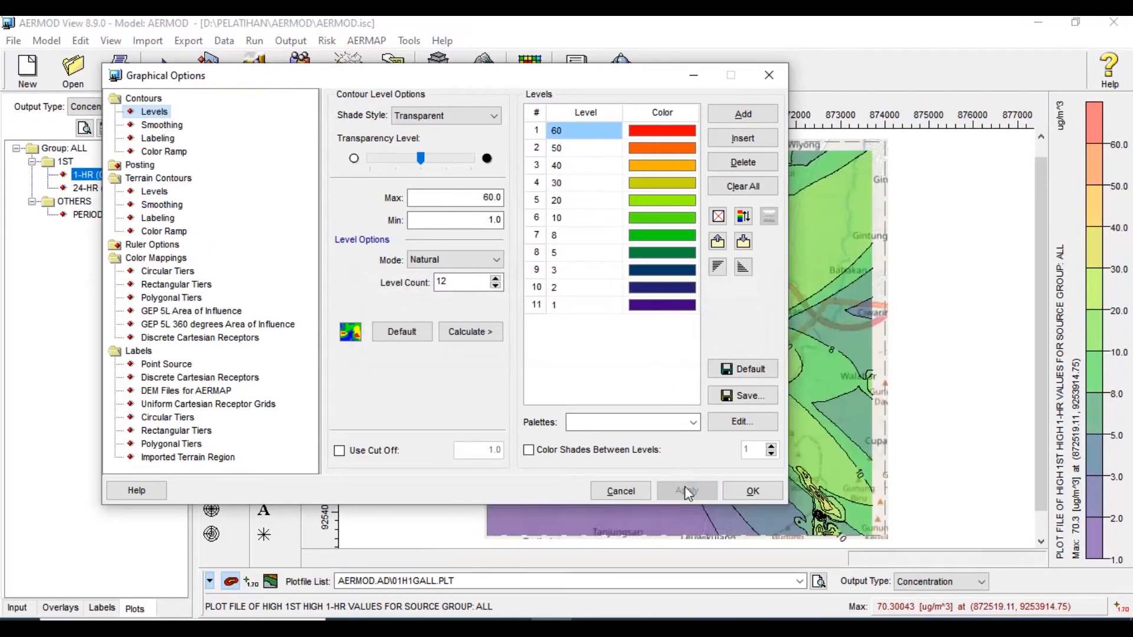
Set the contour maximum to 50 and recalculate the levels.
left_click_drag(566, 82, 427, 111)
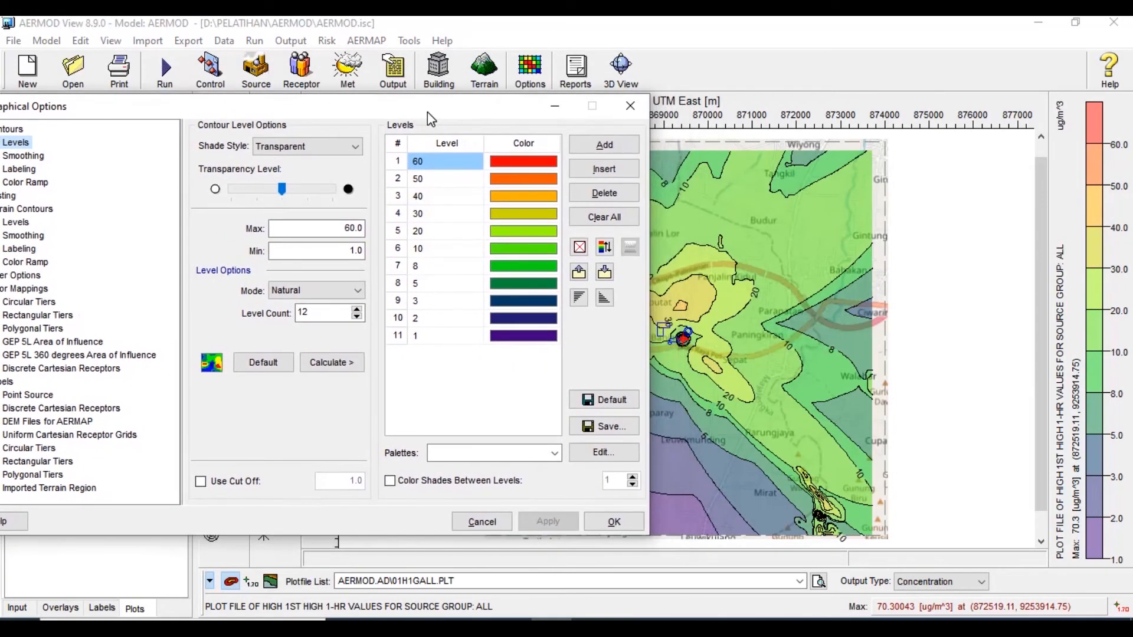
left_click(342, 230)
type("60")
left_click_drag(342, 230, 220, 226)
type("50")
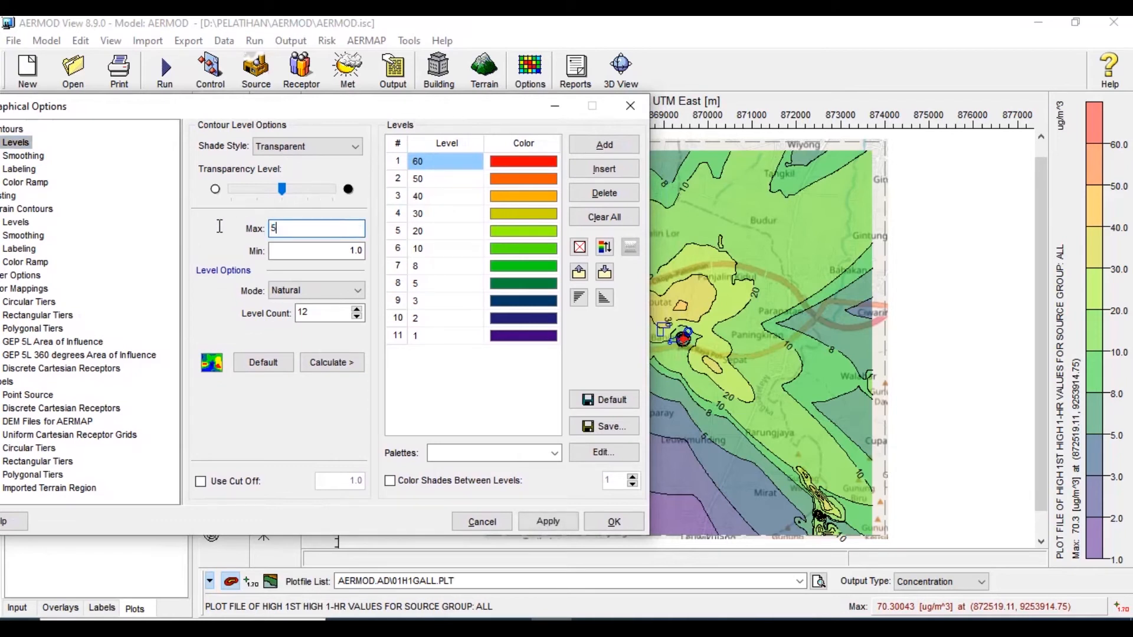
left_click(333, 369)
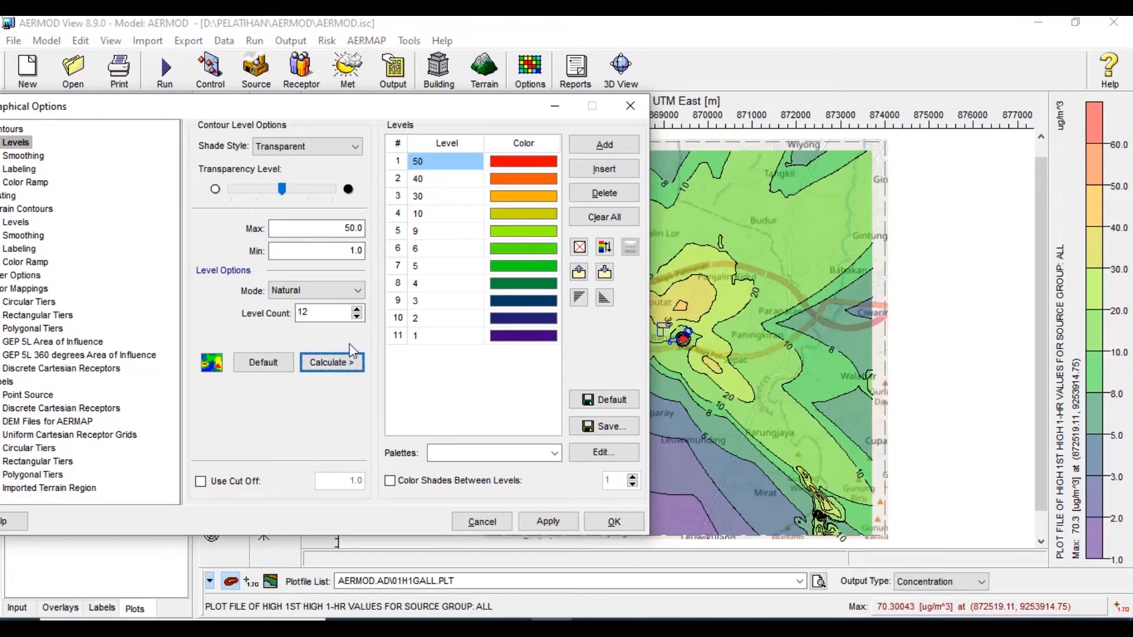
Set contour levels two through nine to 45, 40, 35, 30, 25, 20, 15 and 10.
left_click(427, 179)
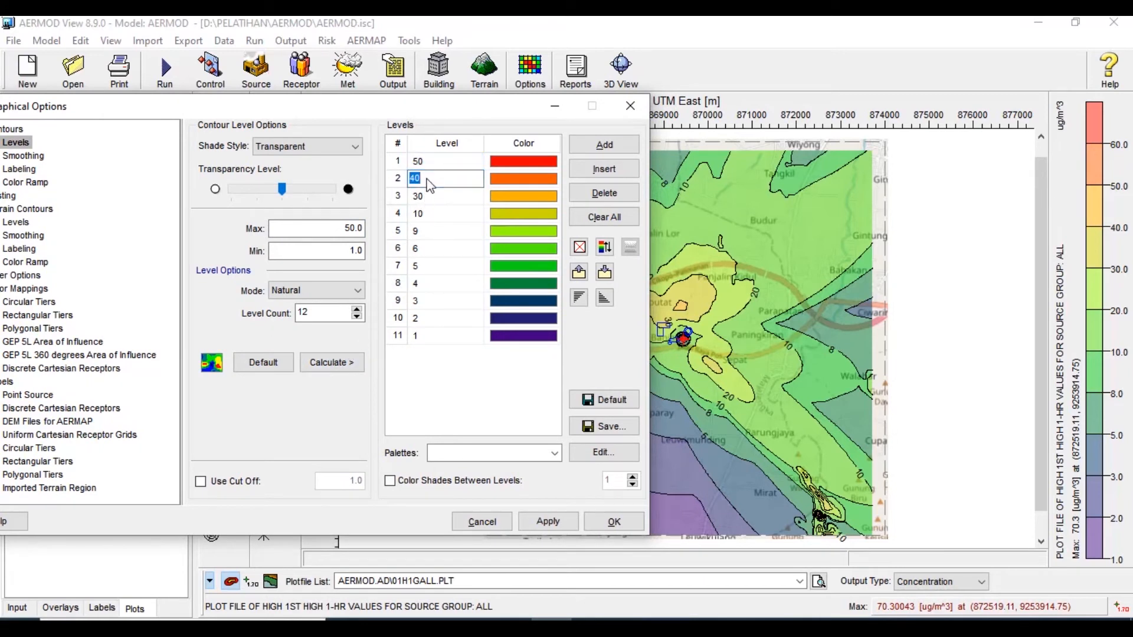
type("45")
key("Return")
type("40")
key("Return")
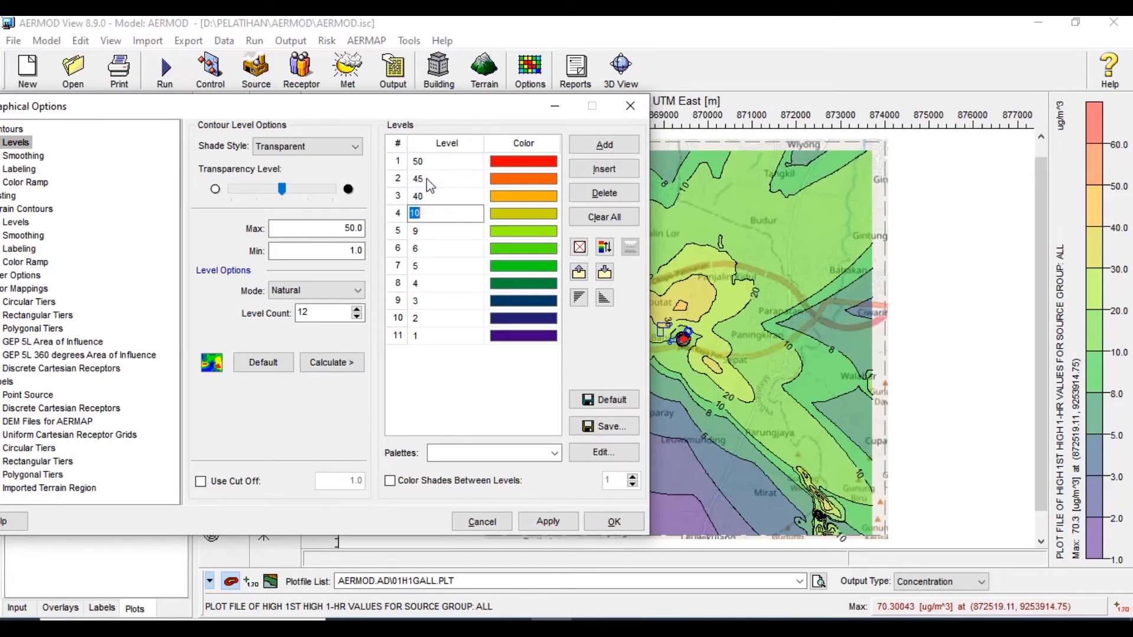
type("35")
key("Return")
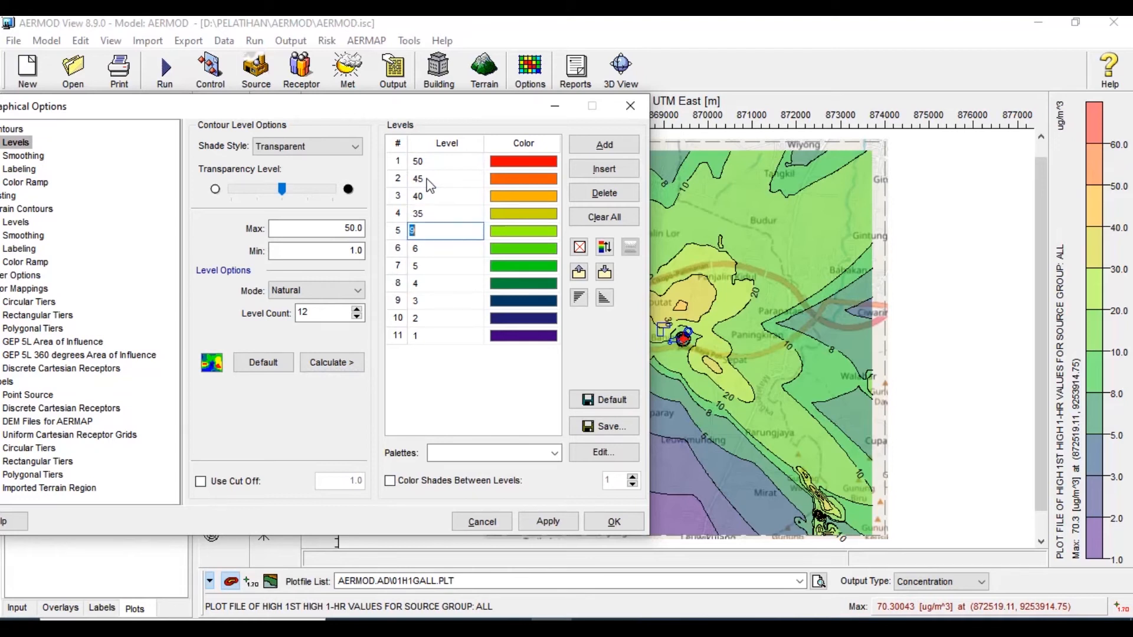
type("40")
key("Return")
type("25")
key("Return")
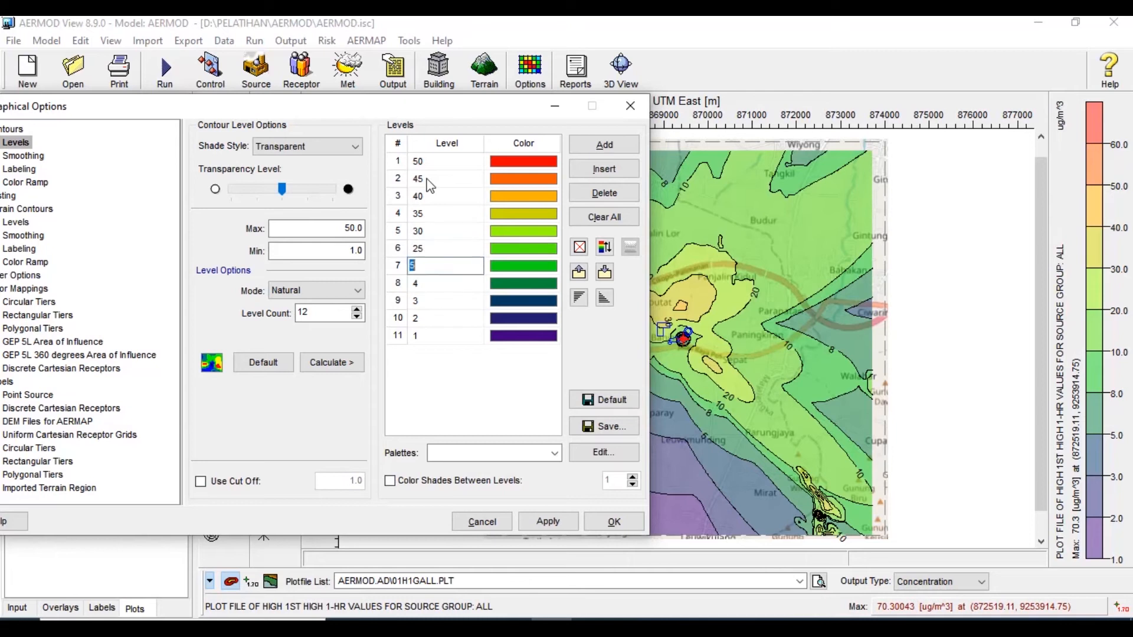
key("Return")
type("15")
key("Return")
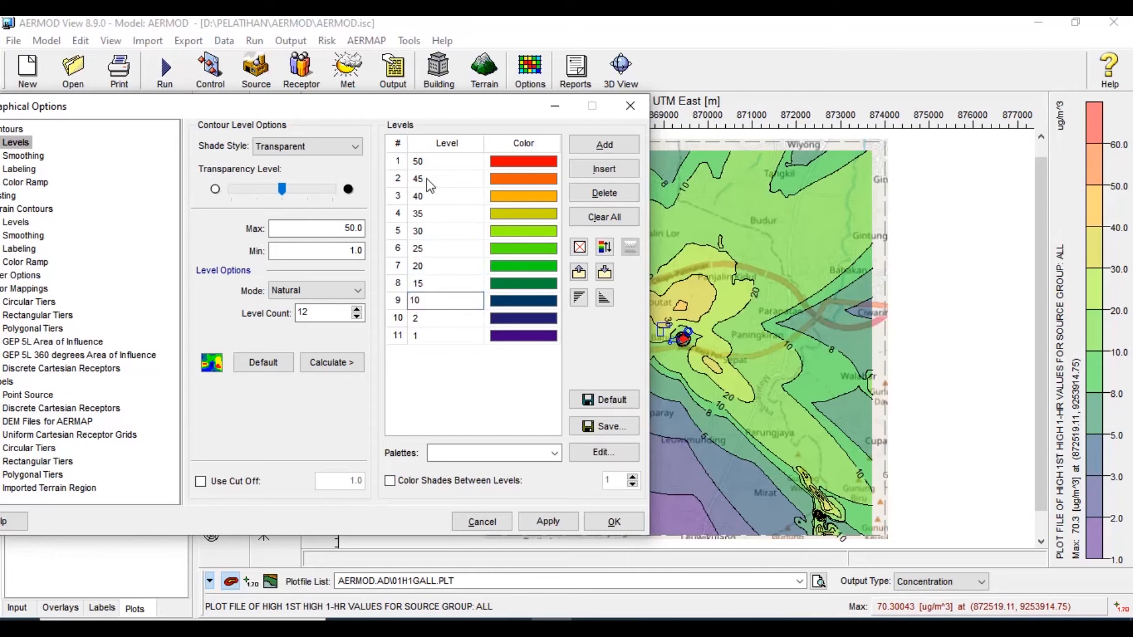
Delete the two lowest contour levels, 2 and 1, and apply the change to the plot.
left_click(395, 317)
left_click(399, 321)
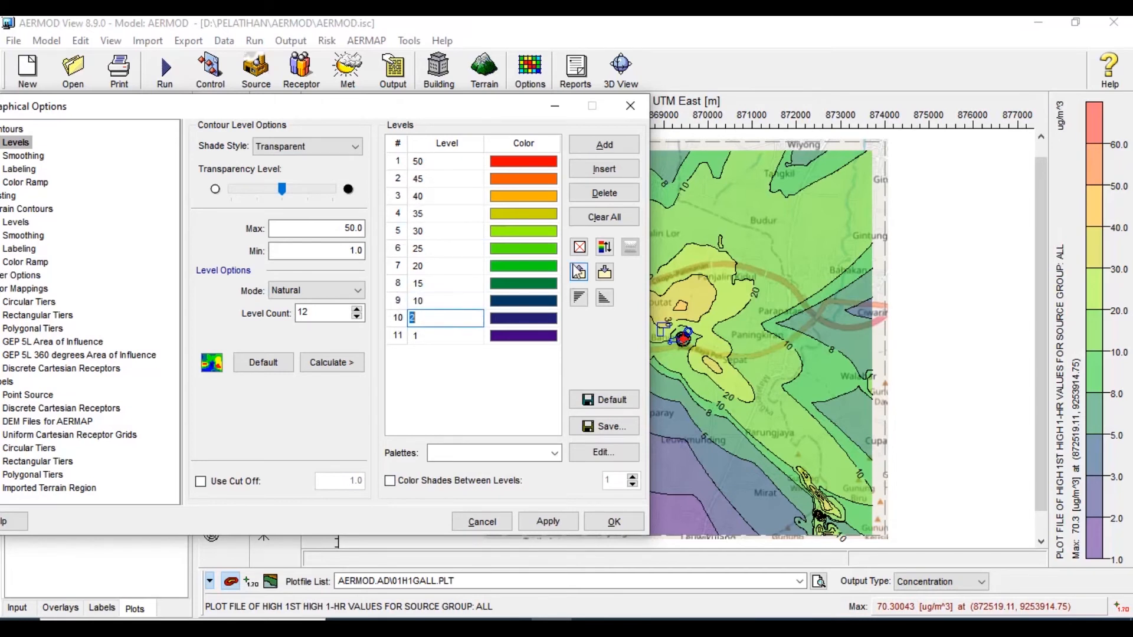
left_click(604, 193)
left_click(602, 195)
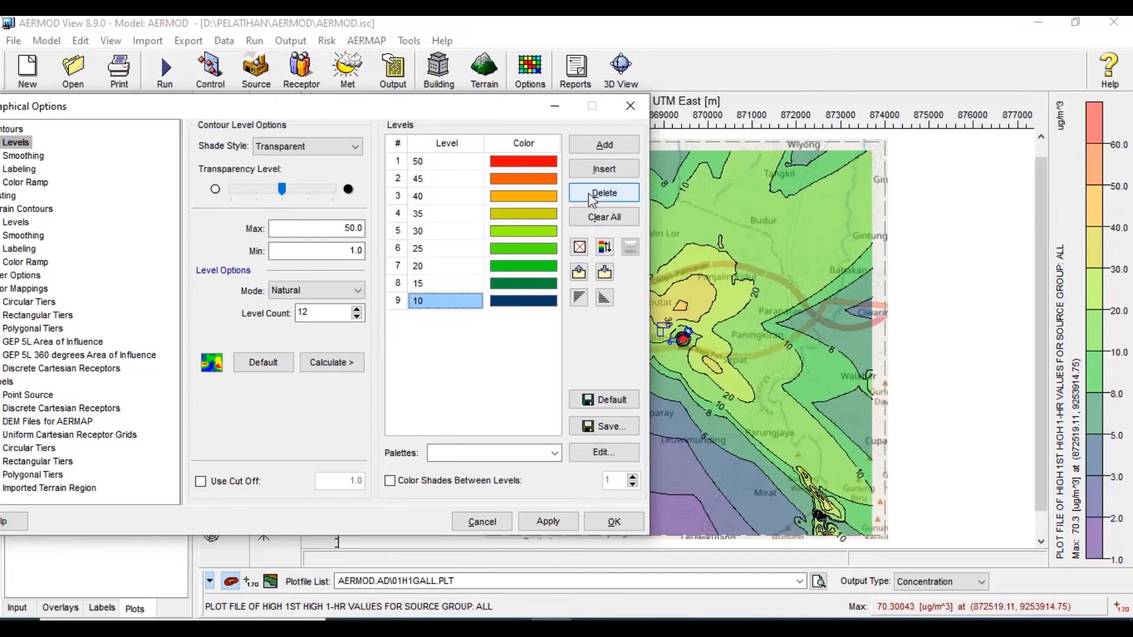
left_click(548, 522)
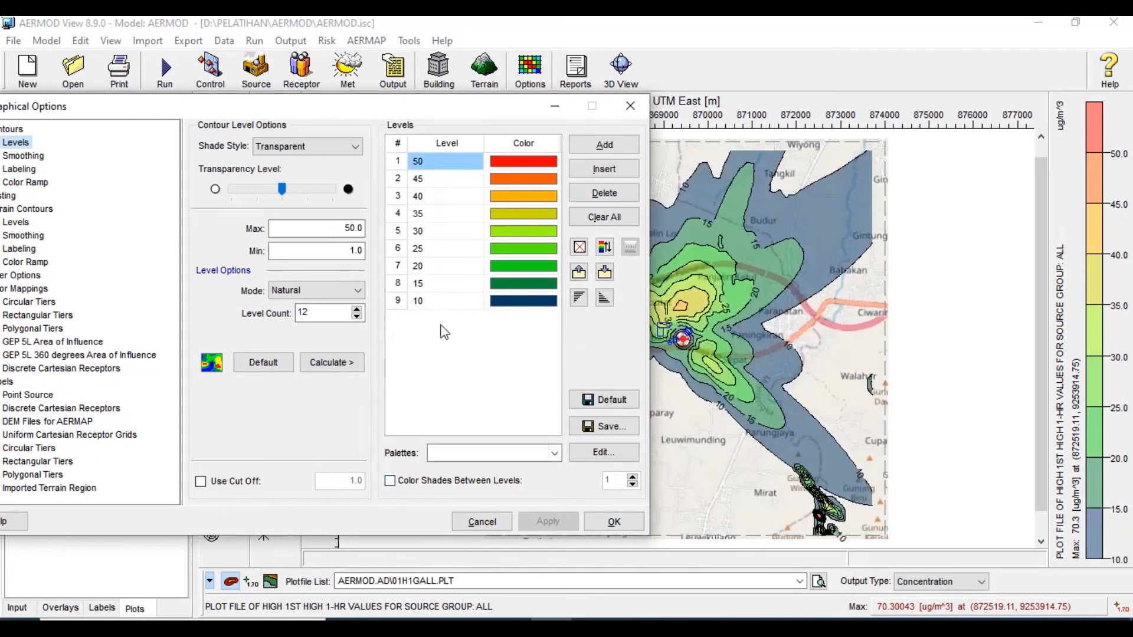
Delete the contour level of 10 and apply the change to the plot.
left_click(399, 311)
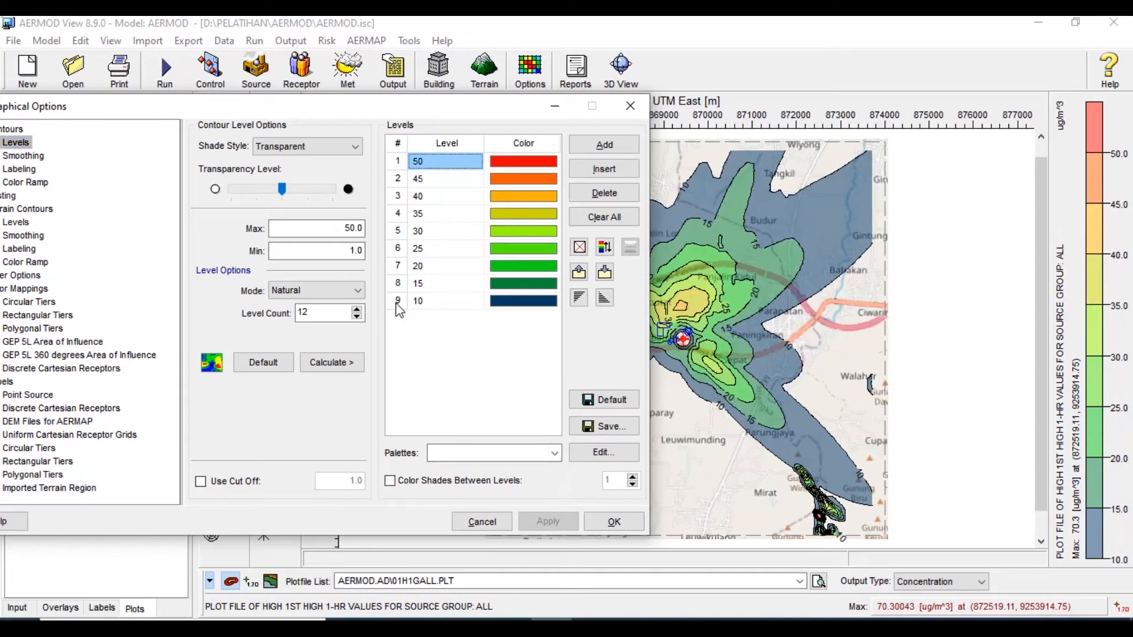
left_click(420, 302)
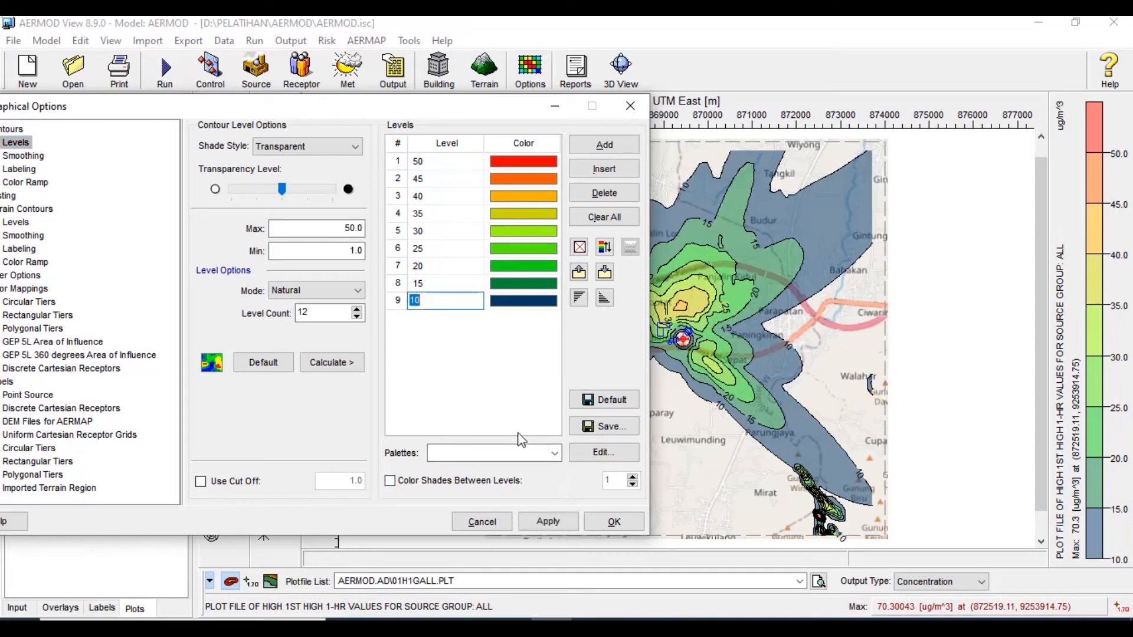
left_click(607, 195)
left_click(547, 522)
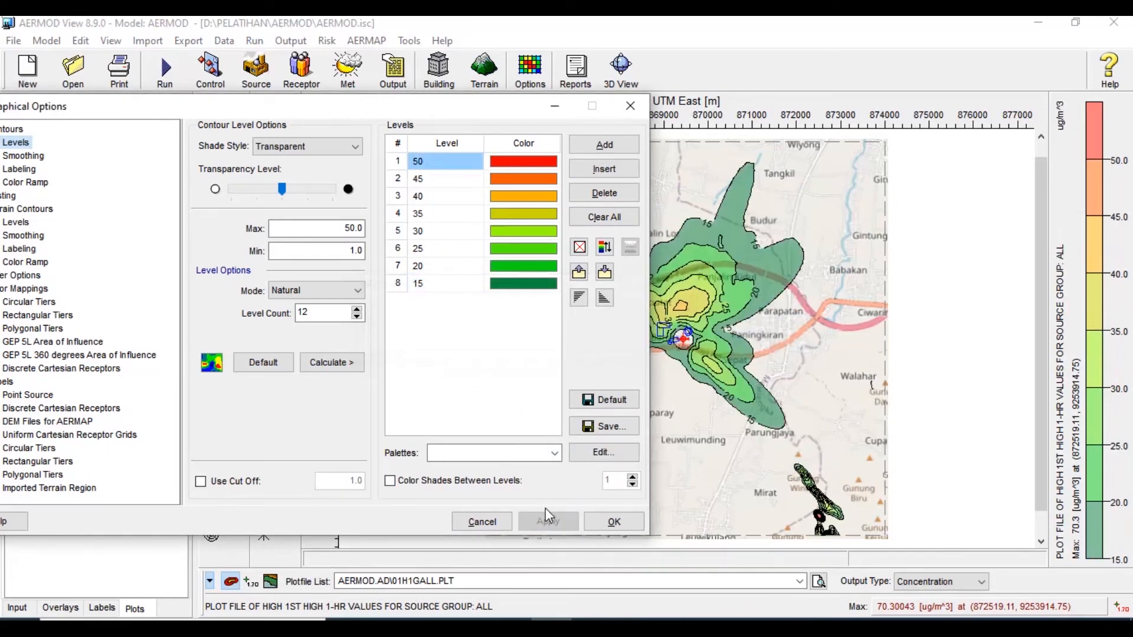
Make the contour shading one notch more opaque and turn off the contour lines.
left_click_drag(367, 113, 542, 117)
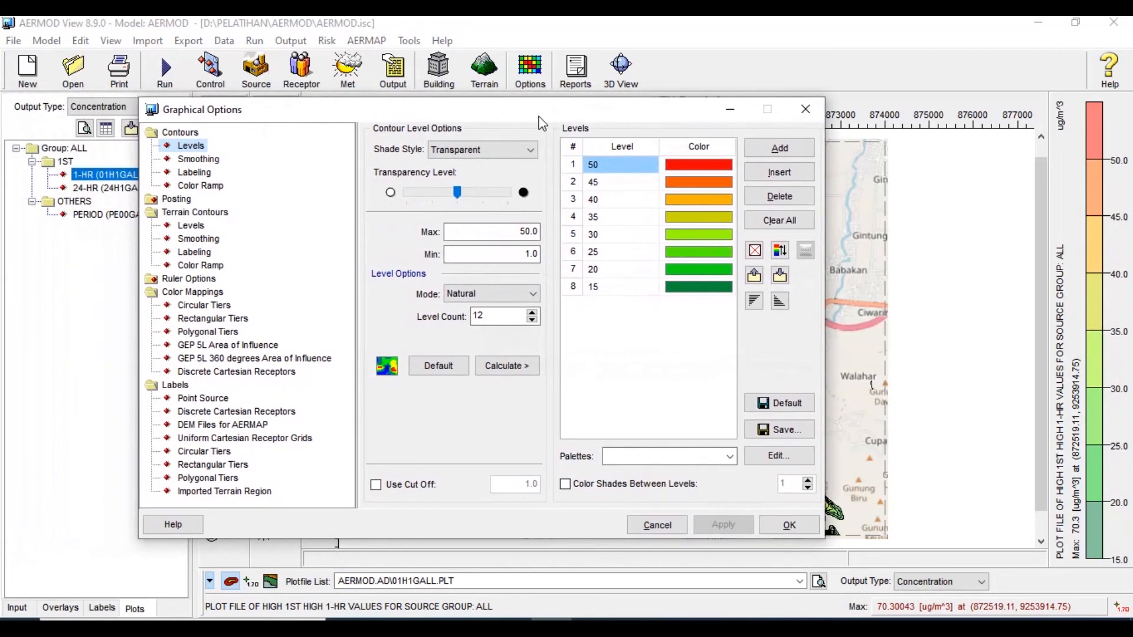
left_click_drag(459, 202, 480, 196)
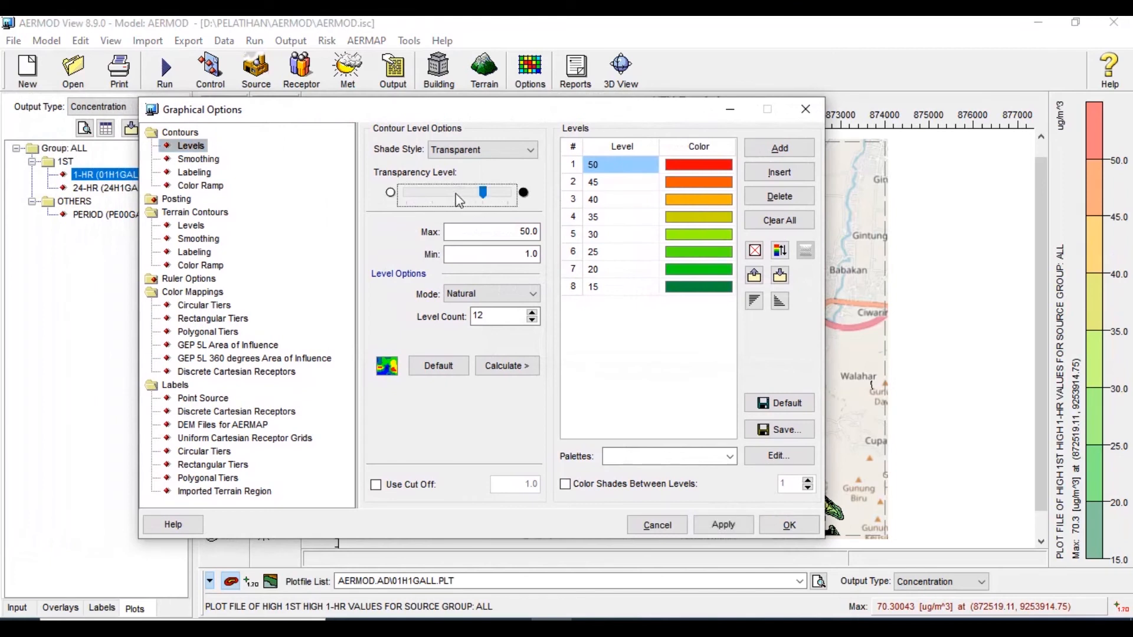
left_click(199, 159)
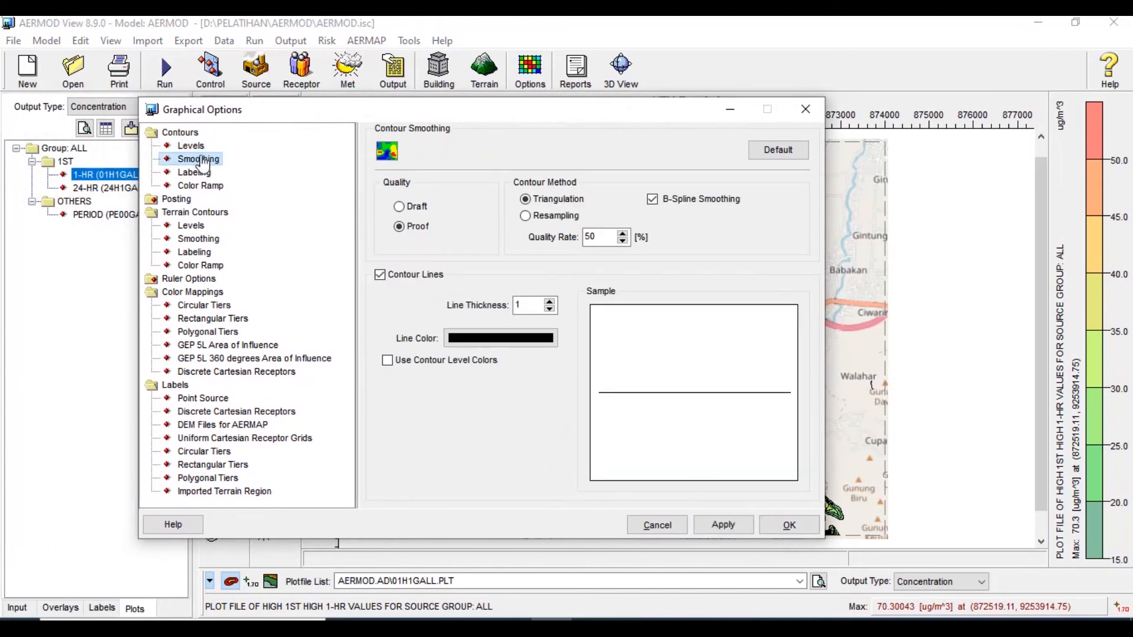
left_click(387, 274)
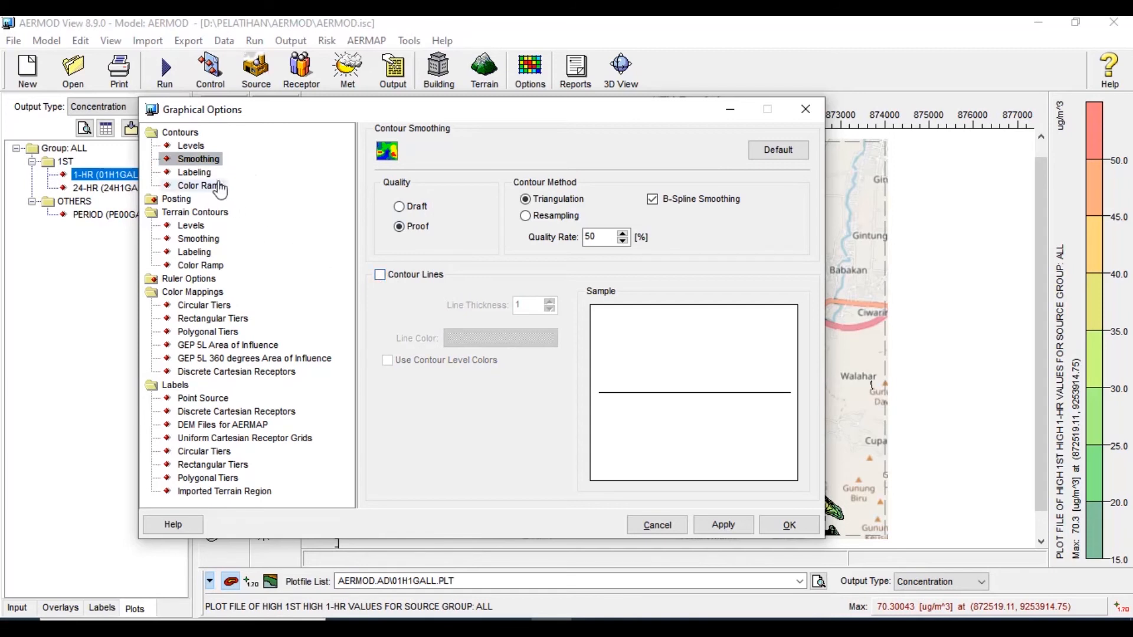
Turn off the contour labels and apply the graphical options to the plot.
left_click(206, 173)
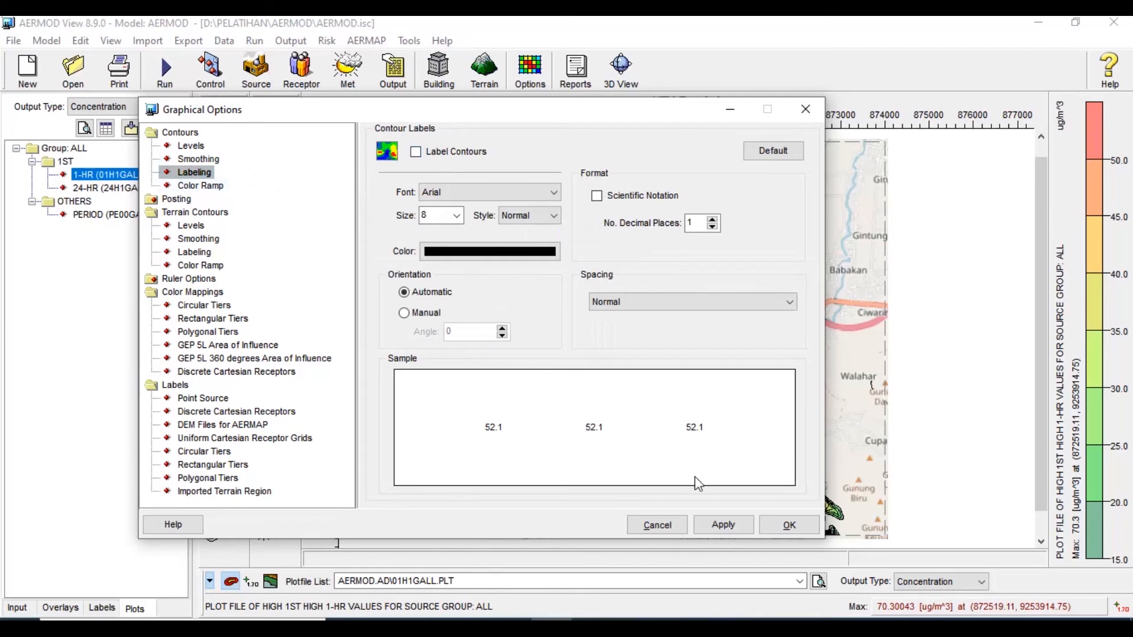
left_click(719, 523)
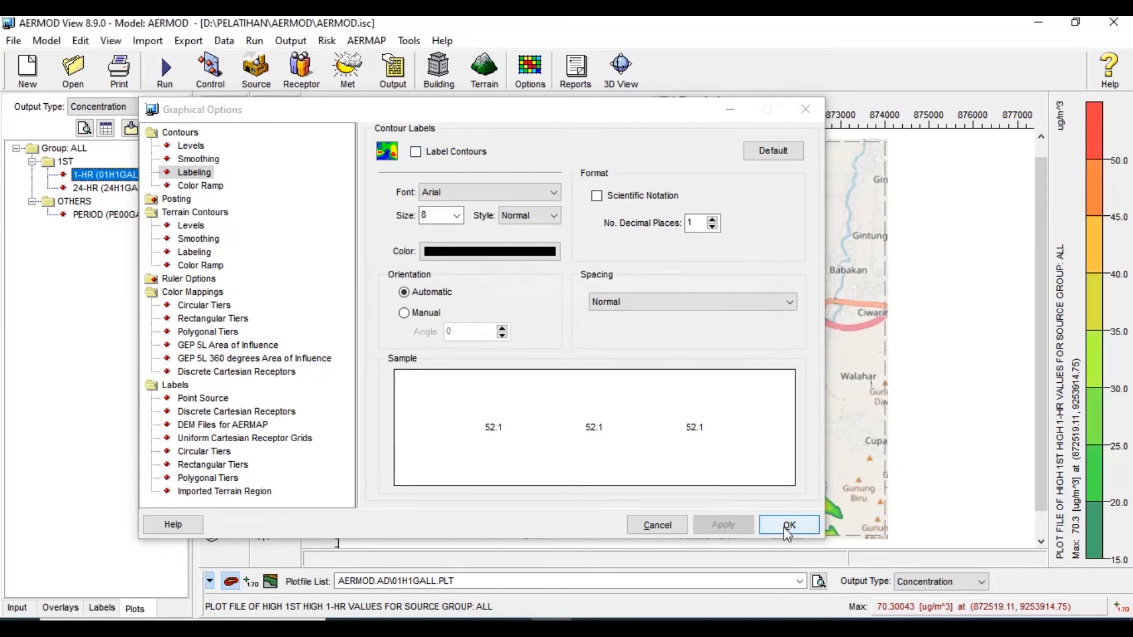
left_click(784, 526)
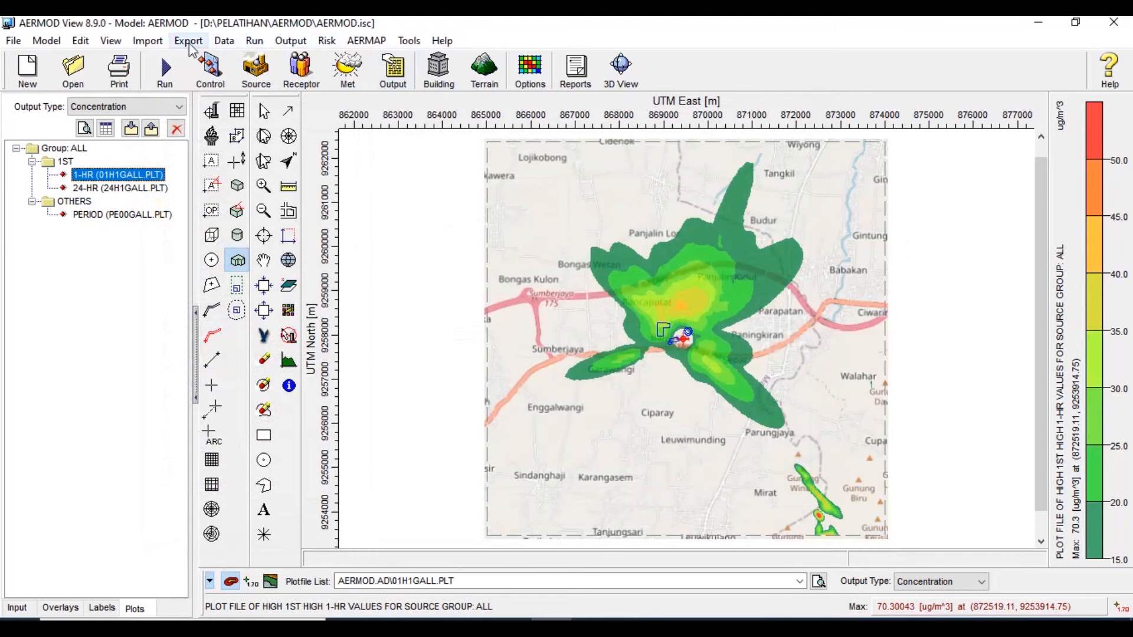
Import the WilayahKajian.shp ArcView shapefile as a base map with a uniform red fill.
left_click(157, 46)
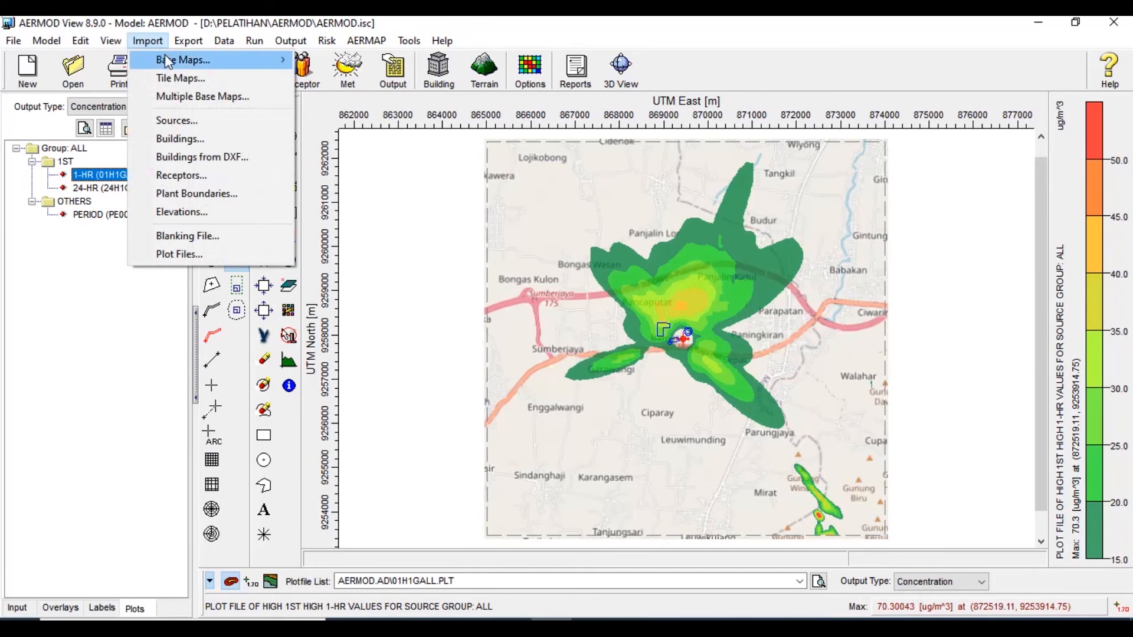
mouse_move(227, 60)
left_click(362, 153)
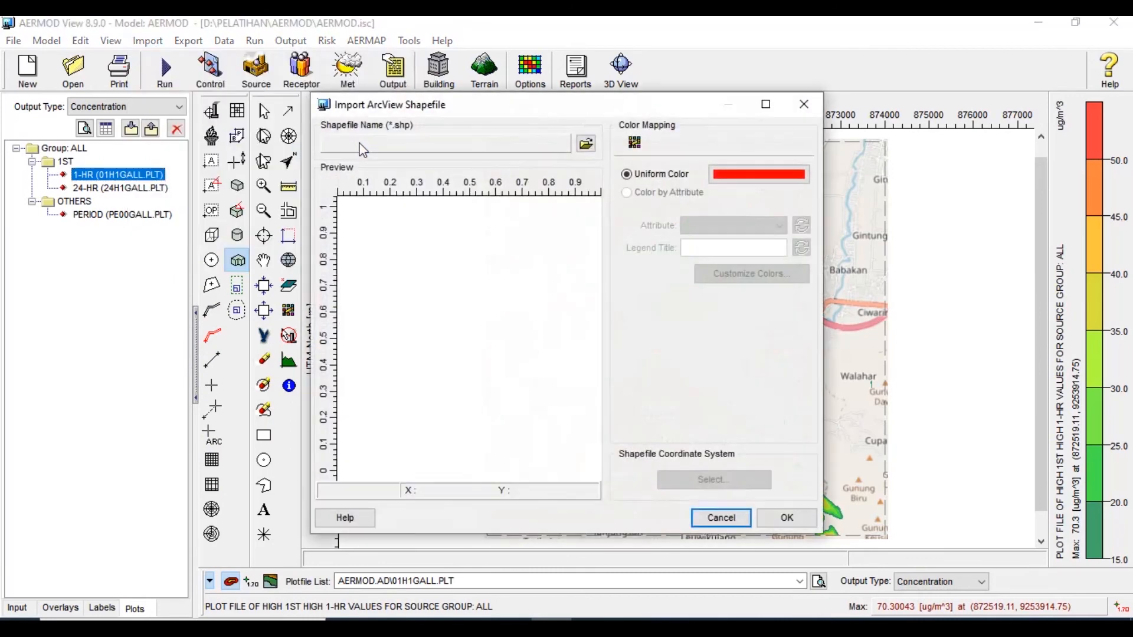
left_click(585, 145)
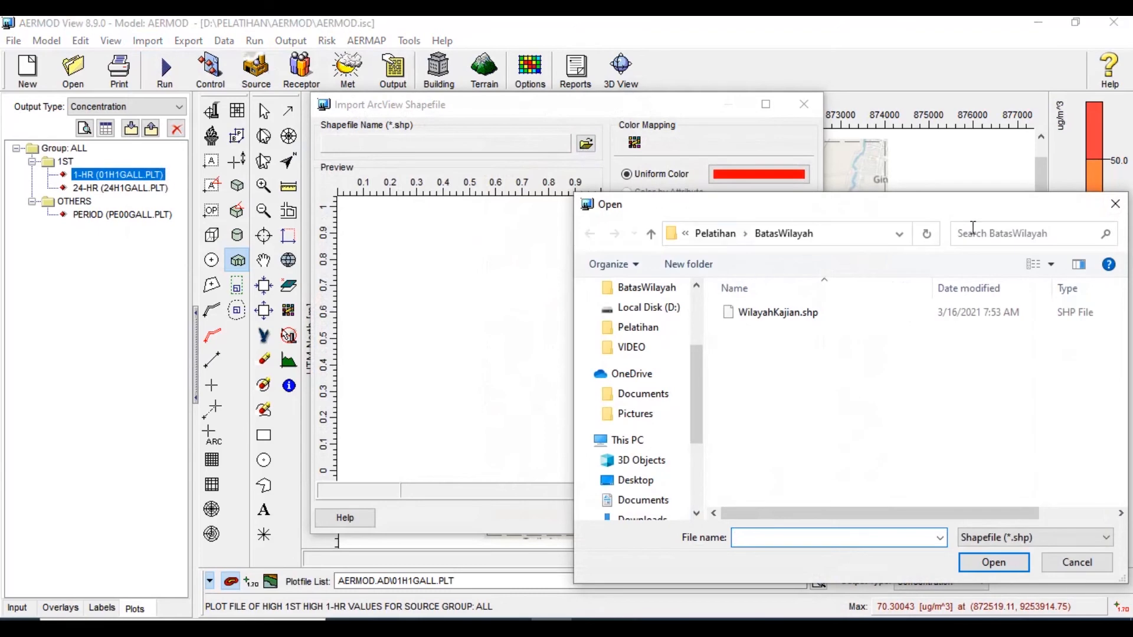
double_click(807, 312)
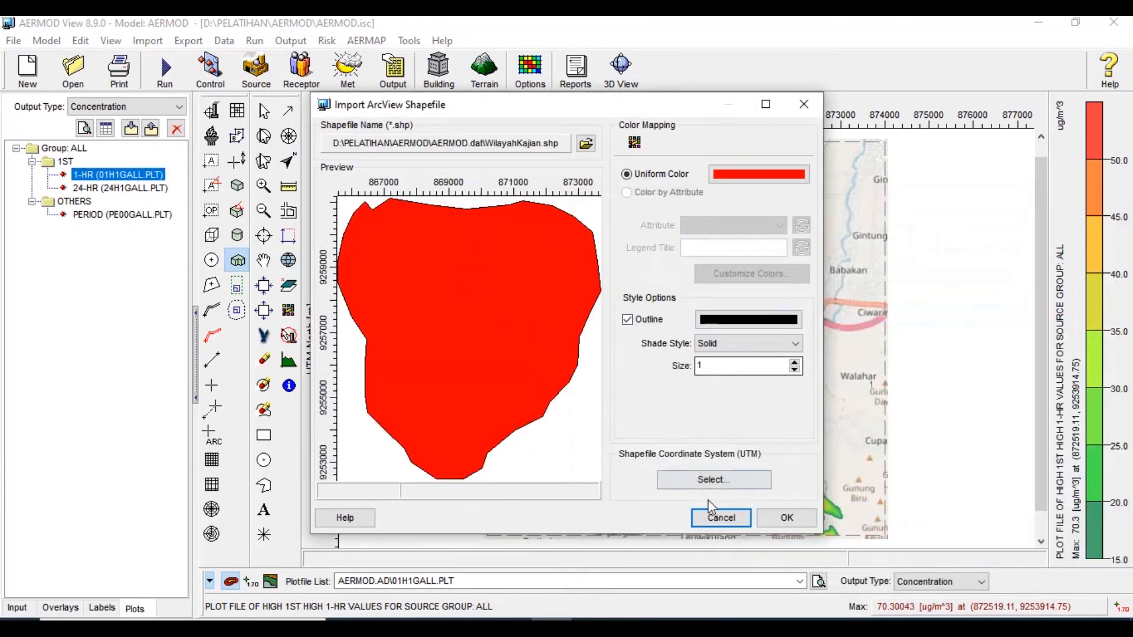
left_click(786, 517)
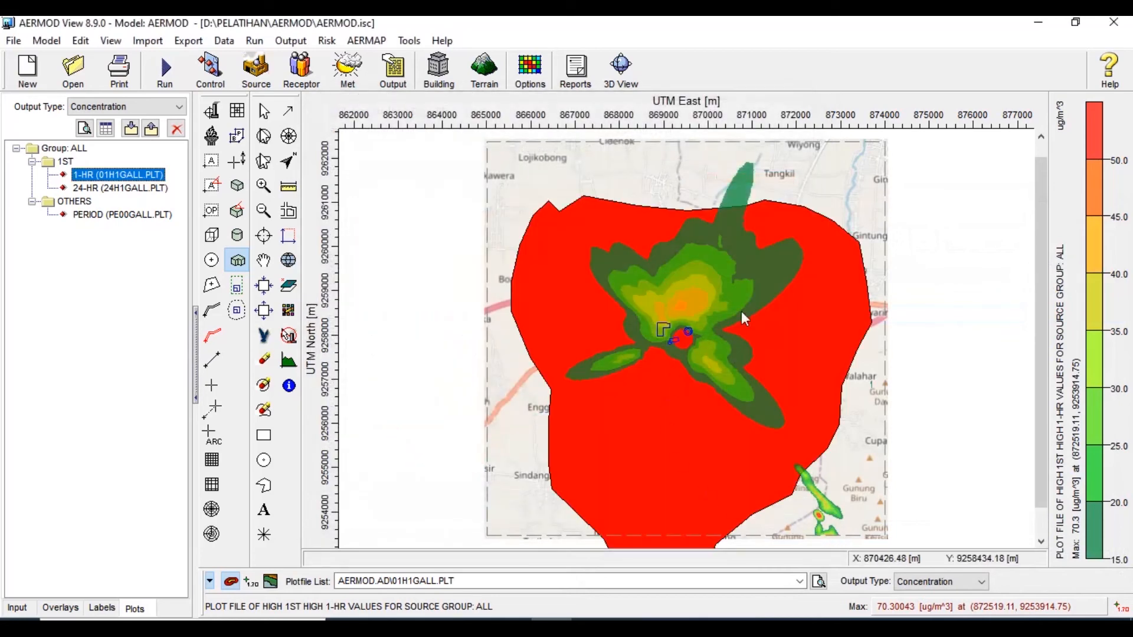
Clip out the contours outside the WilayahKajian.shp boundary and hide that shapefile's overlay on the map.
left_click(61, 608)
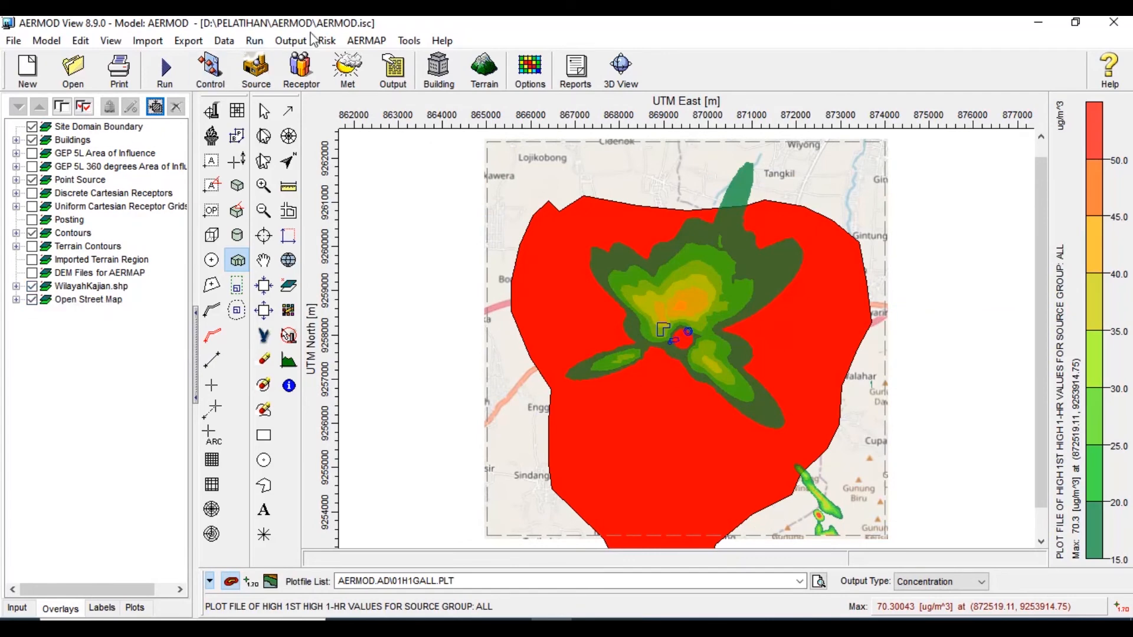
left_click(290, 40)
left_click(304, 79)
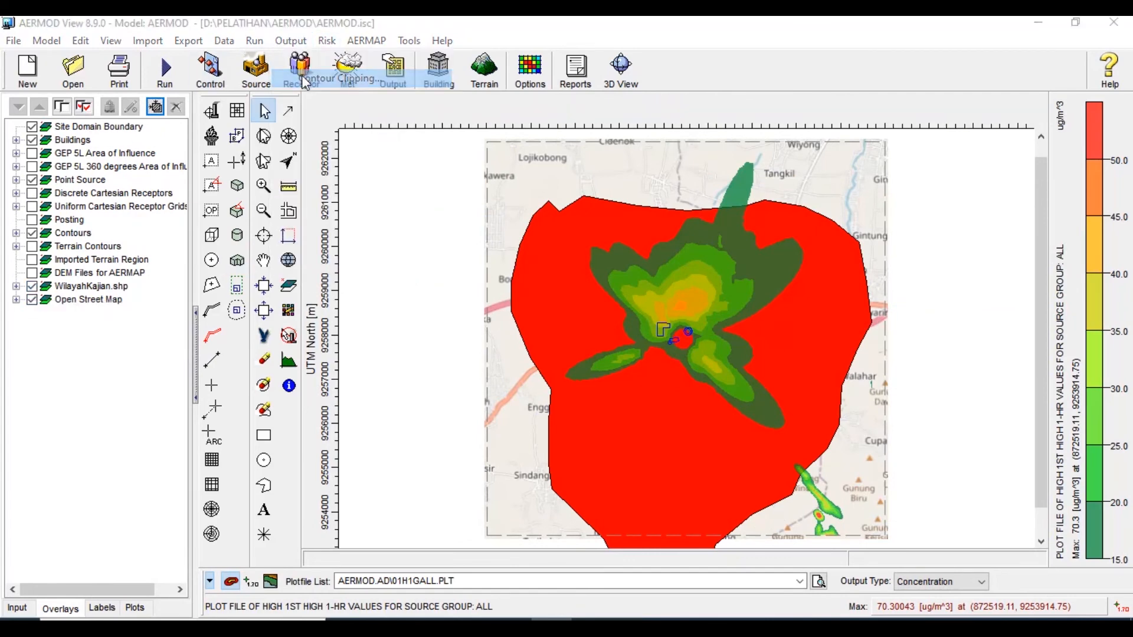
left_click(416, 250)
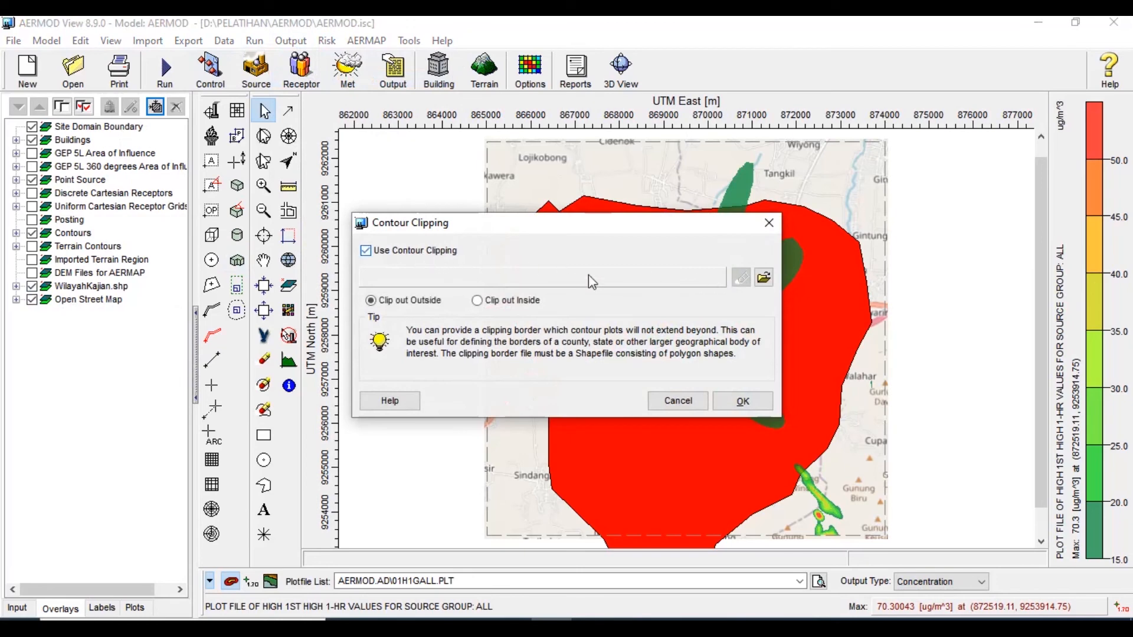
left_click(764, 277)
double_click(767, 314)
left_click_drag(594, 239, 434, 289)
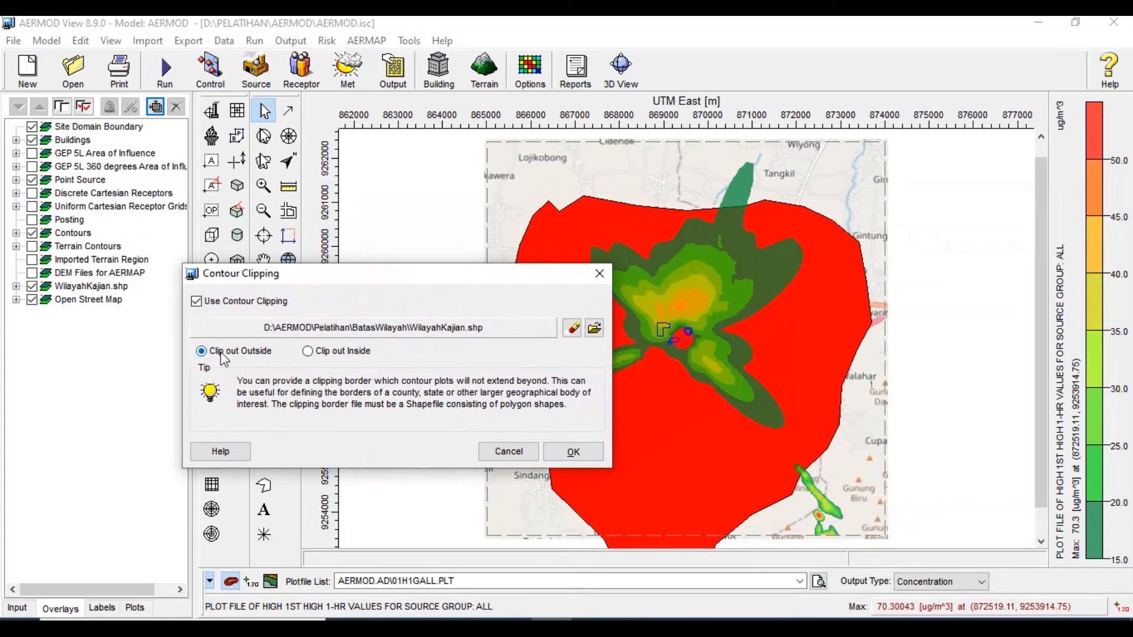
left_click(571, 452)
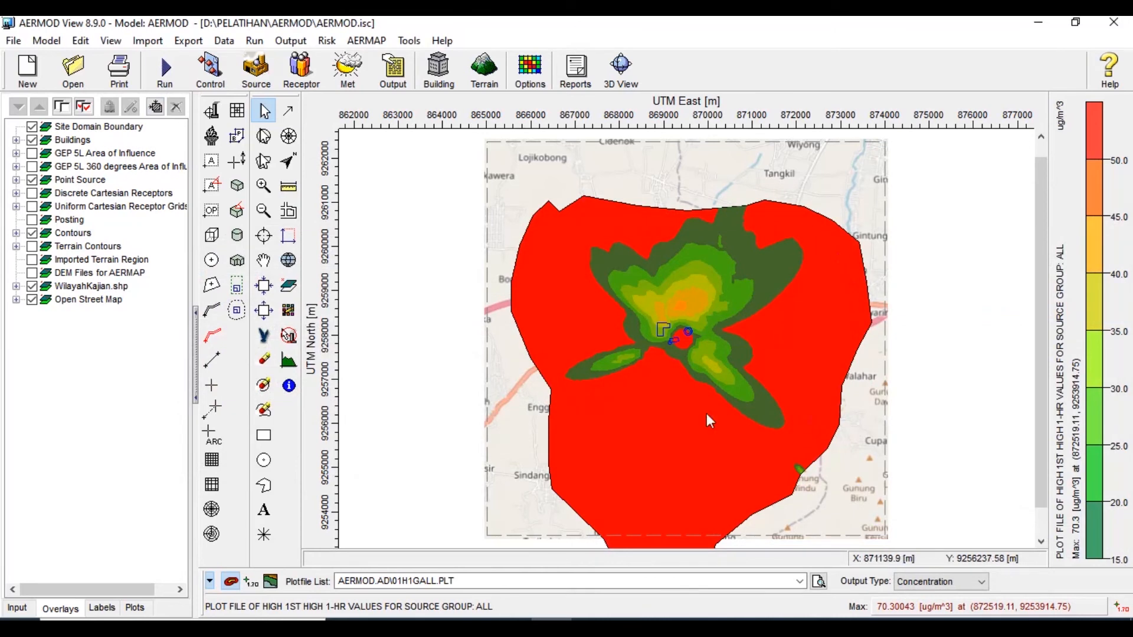
left_click(32, 289)
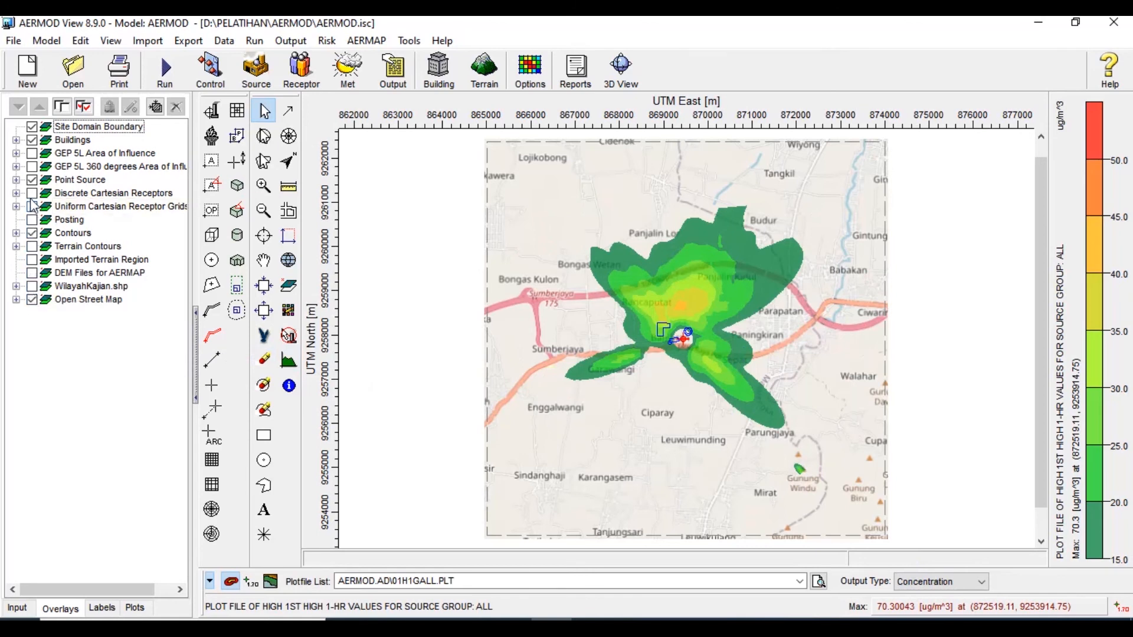
Hide the Buildings overlay and export only the Contours layer as AERMOD.kml, launching Google Earth automatically.
left_click(32, 140)
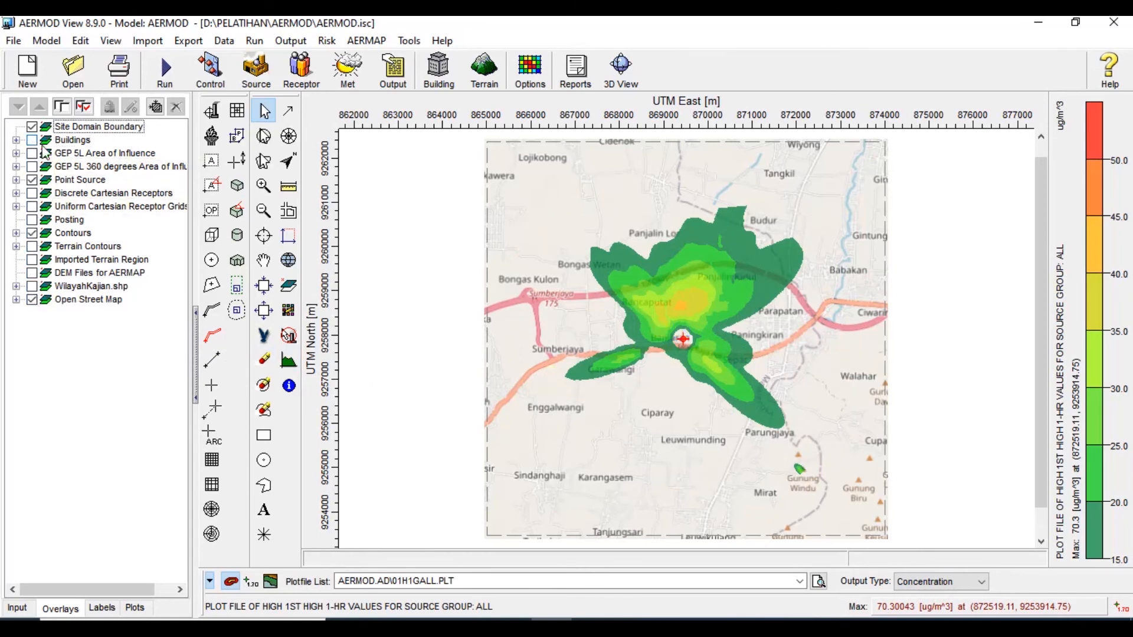
left_click(625, 70)
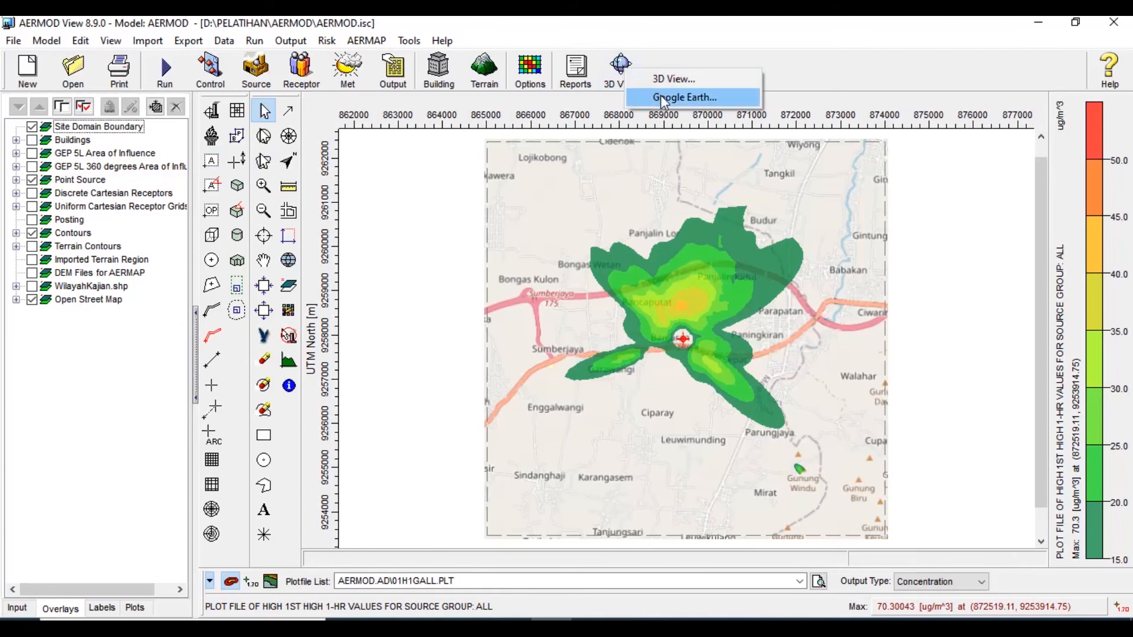
left_click(184, 42)
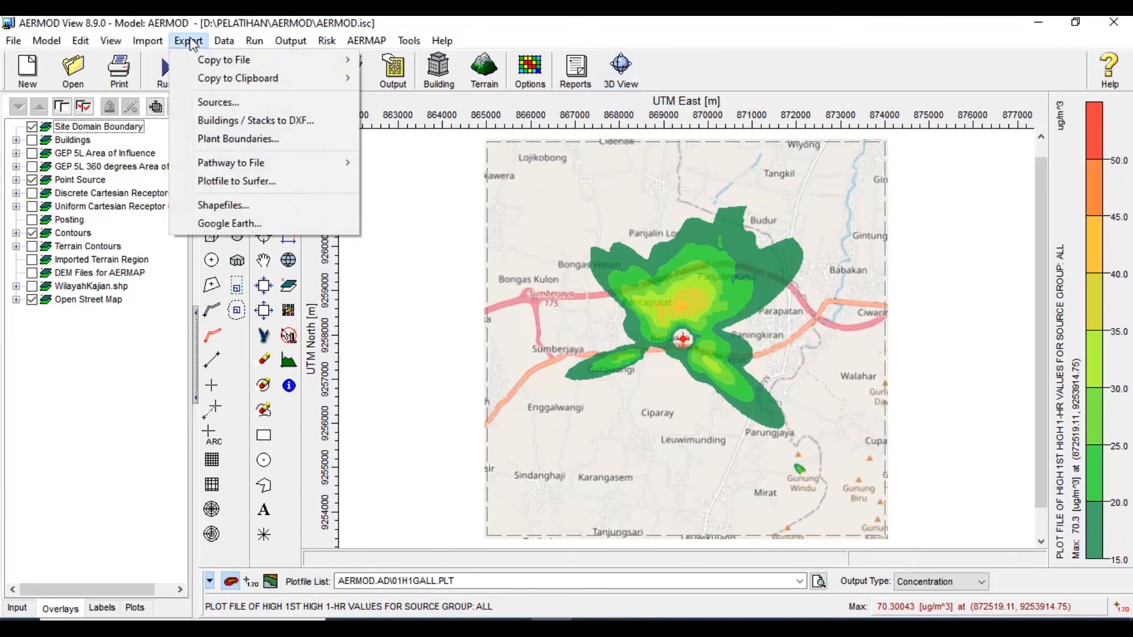
left_click(231, 221)
left_click(366, 269)
left_click(365, 282)
left_click(365, 293)
left_click(367, 304)
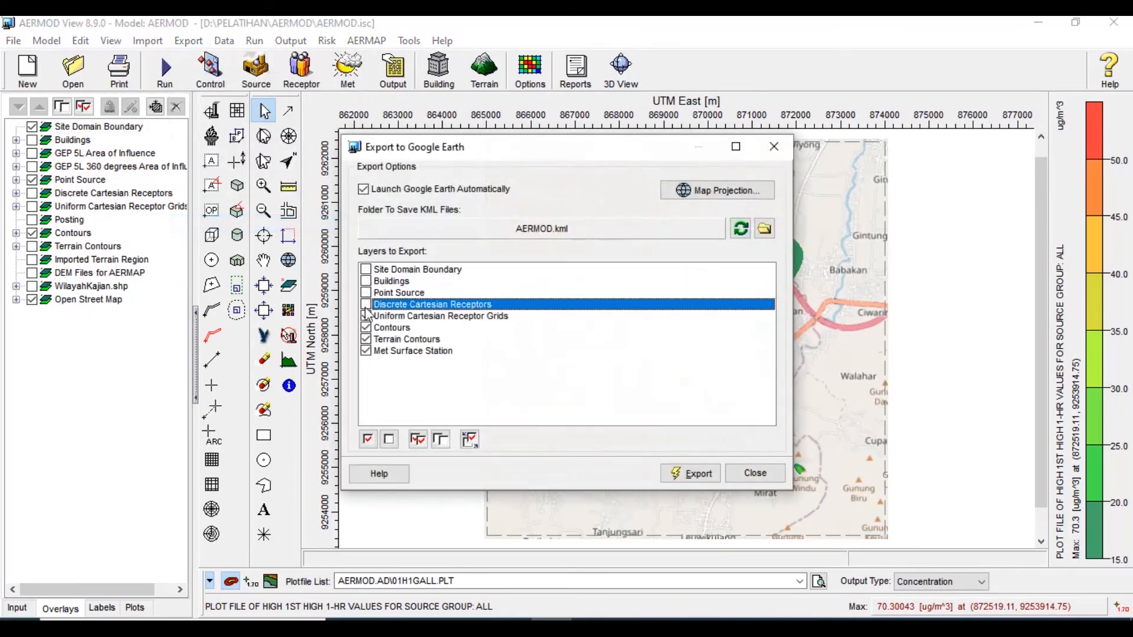
left_click(366, 317)
left_click(366, 340)
left_click(366, 351)
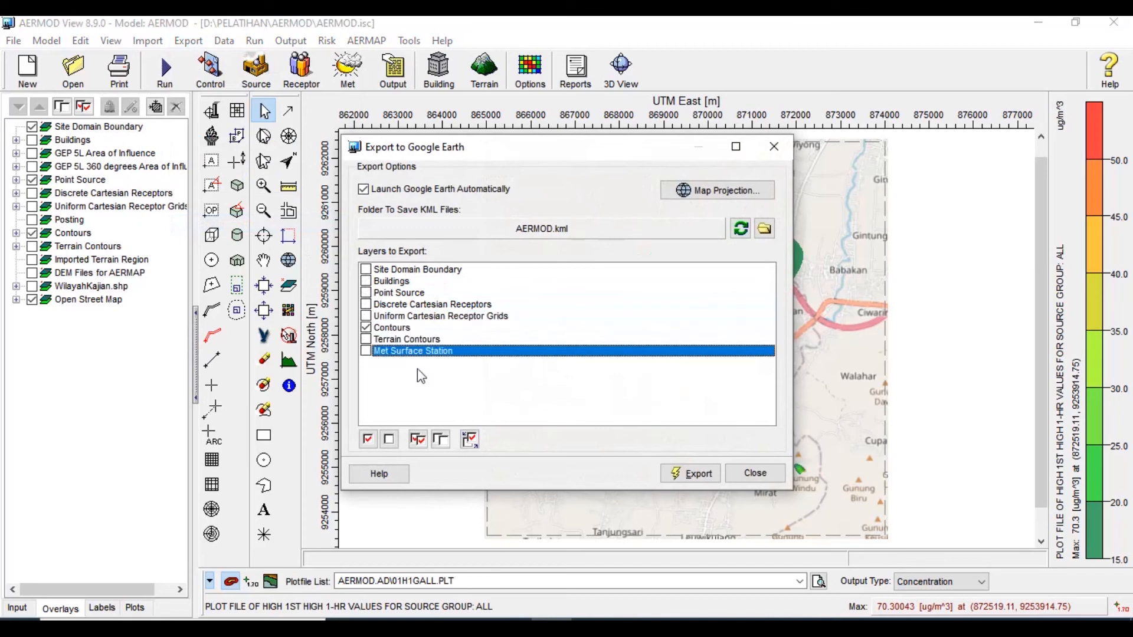
left_click(689, 477)
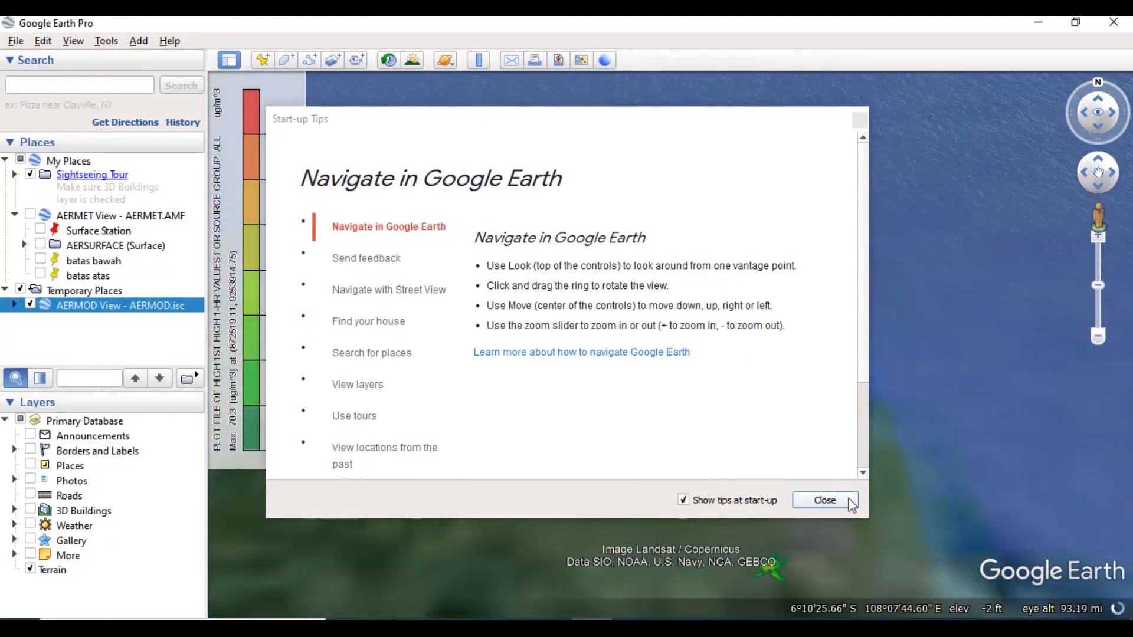
Examine the exported concentration contours over the terrain in Google Earth Pro with a north-up view, and close Google Earth.
left_click(848, 502)
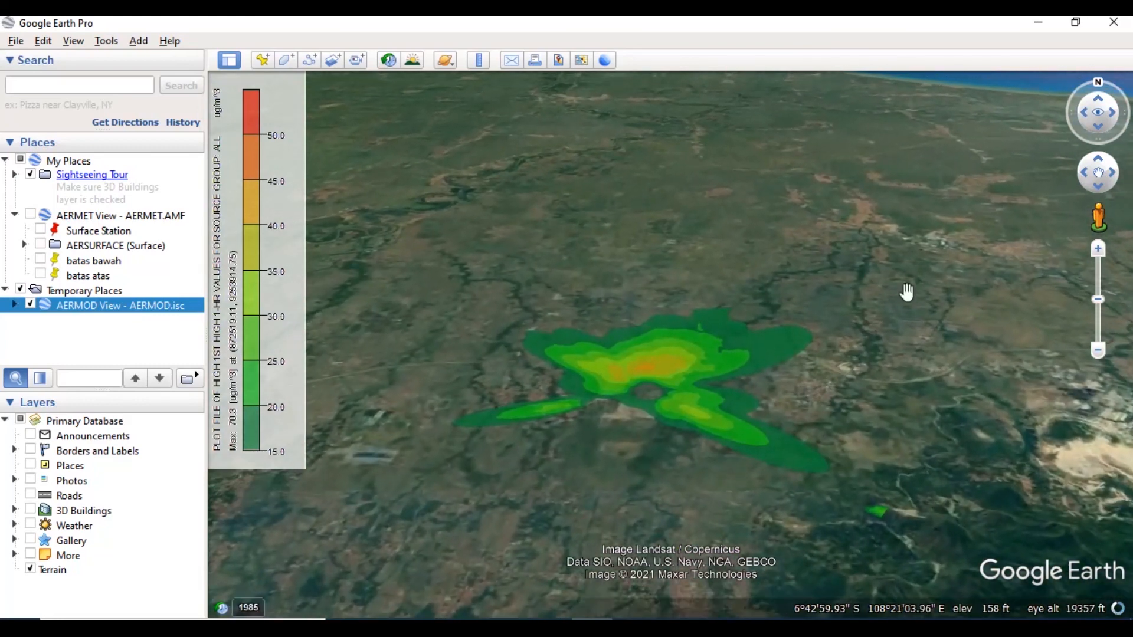
left_click(1095, 101)
left_click(1097, 128)
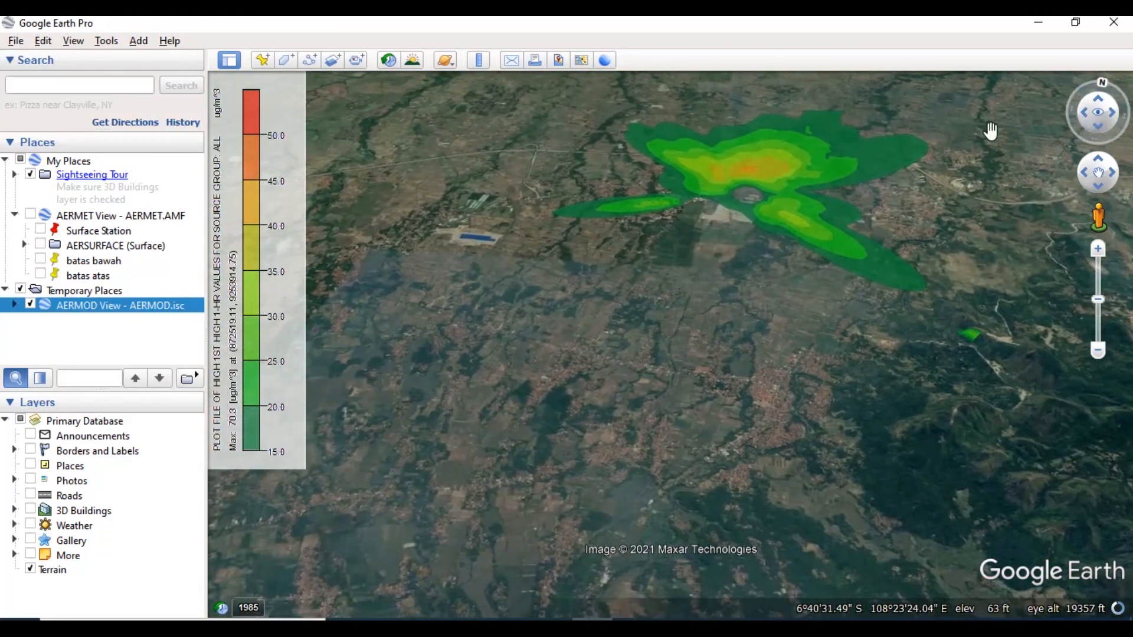
left_click_drag(887, 140, 832, 267)
scroll(856, 263, "down", 5)
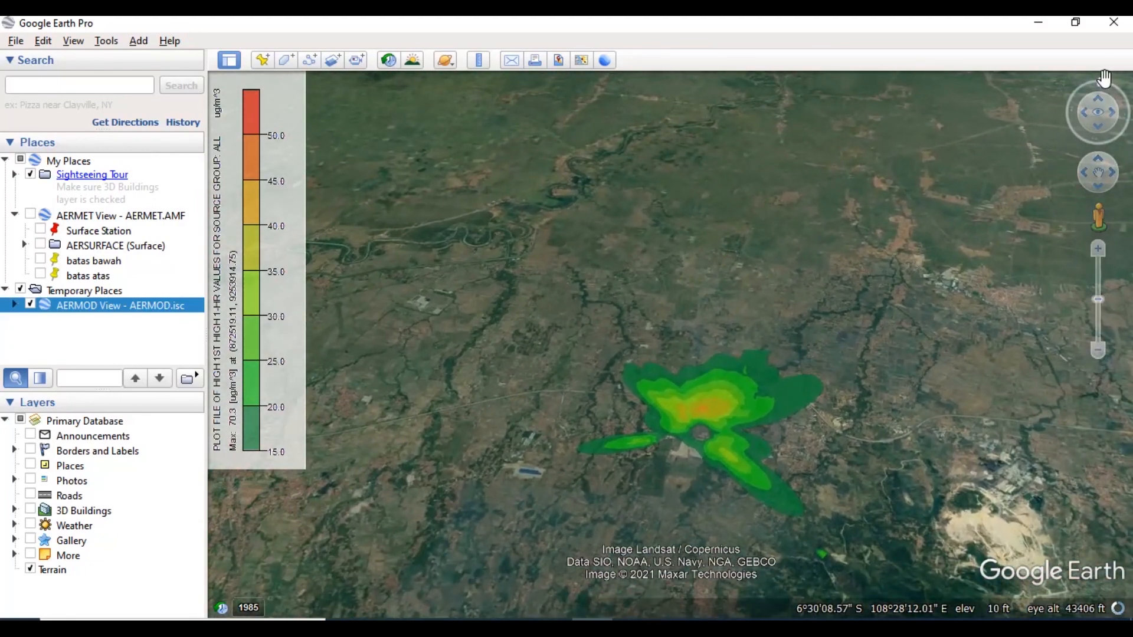
mouse_move(1103, 88)
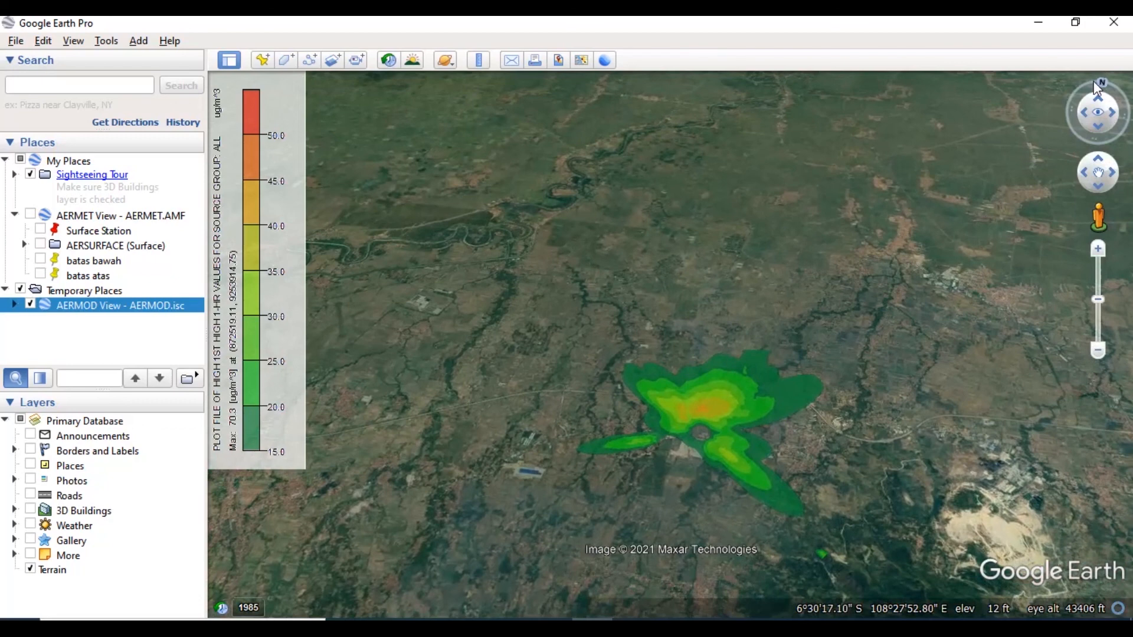
left_click(1096, 85)
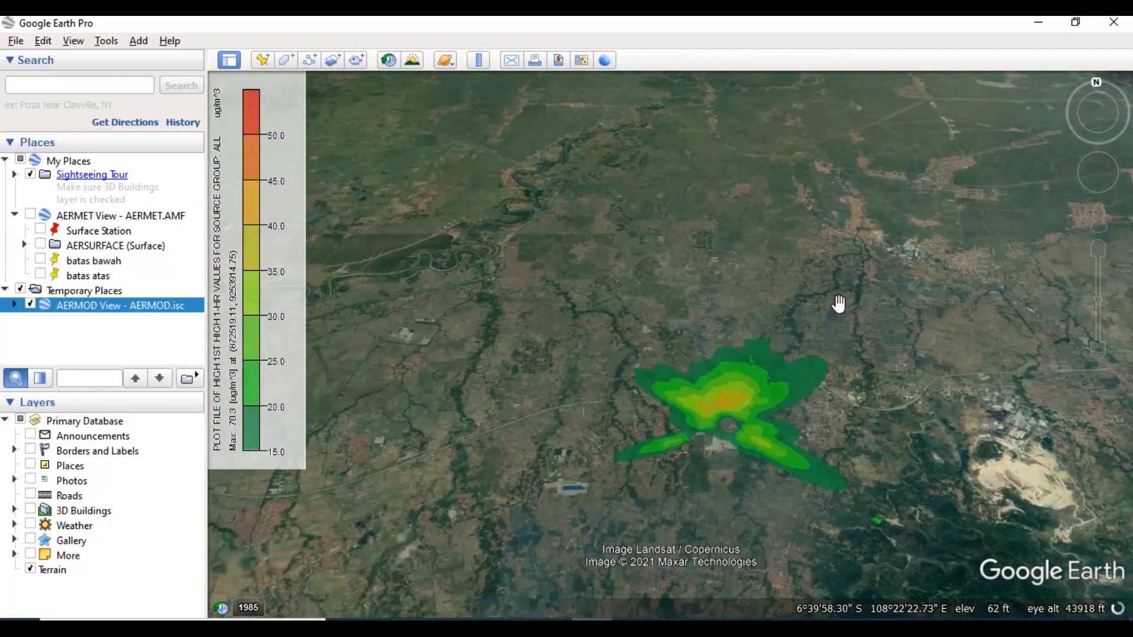
left_click(1113, 22)
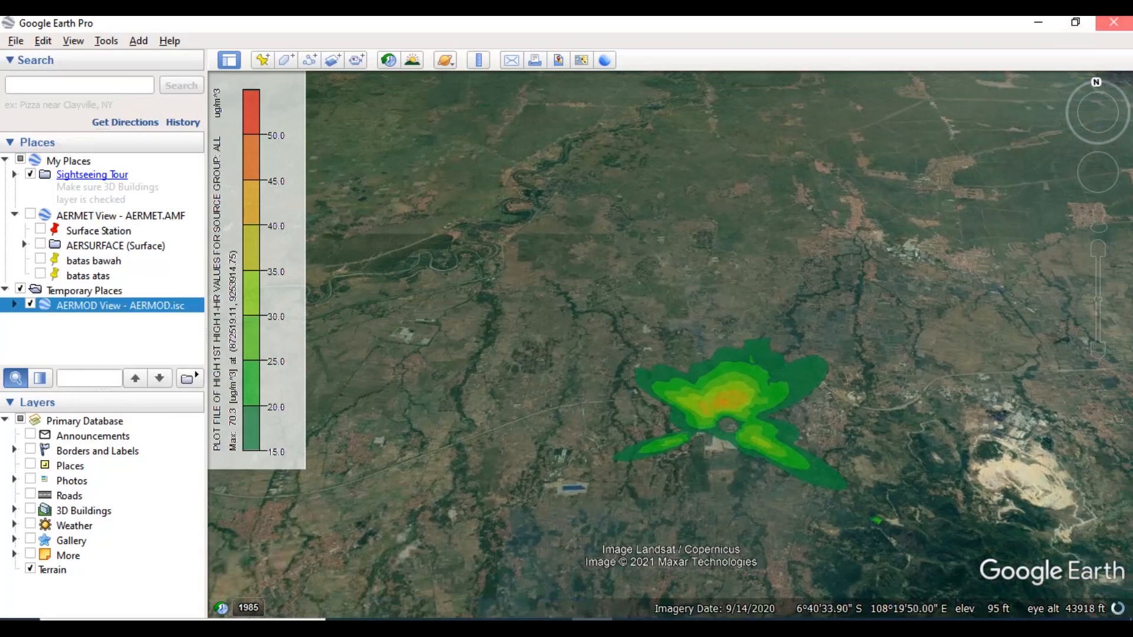
left_click(663, 343)
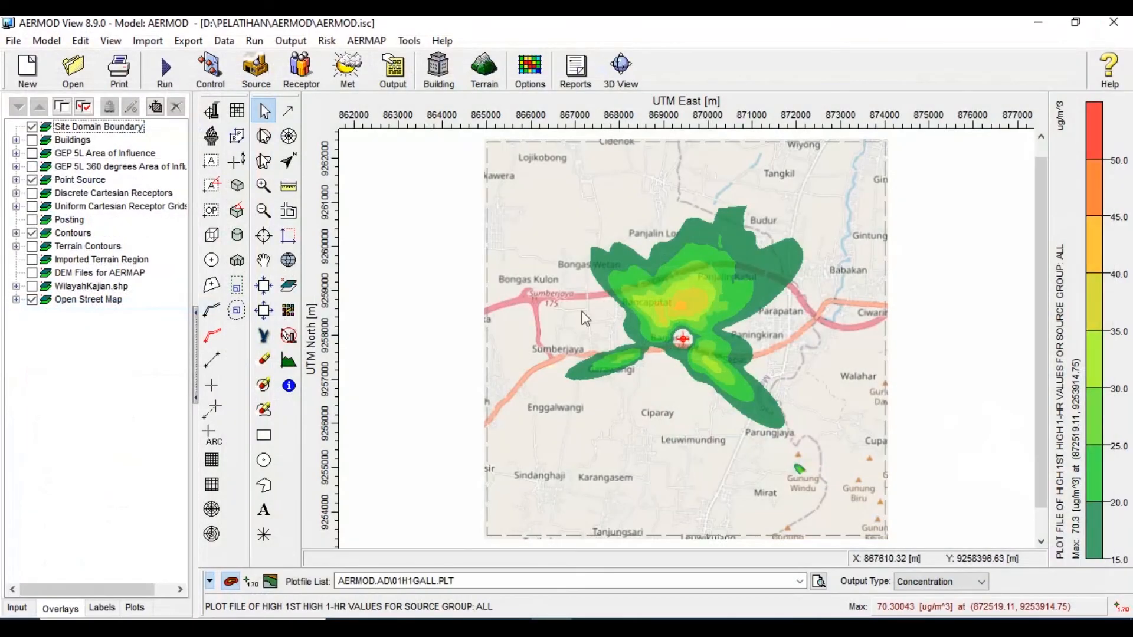
Export the contour map as a JPEG named output on Local Disk (D:), with image width 1000 and 75% compression quality.
left_click(188, 41)
mouse_move(217, 81)
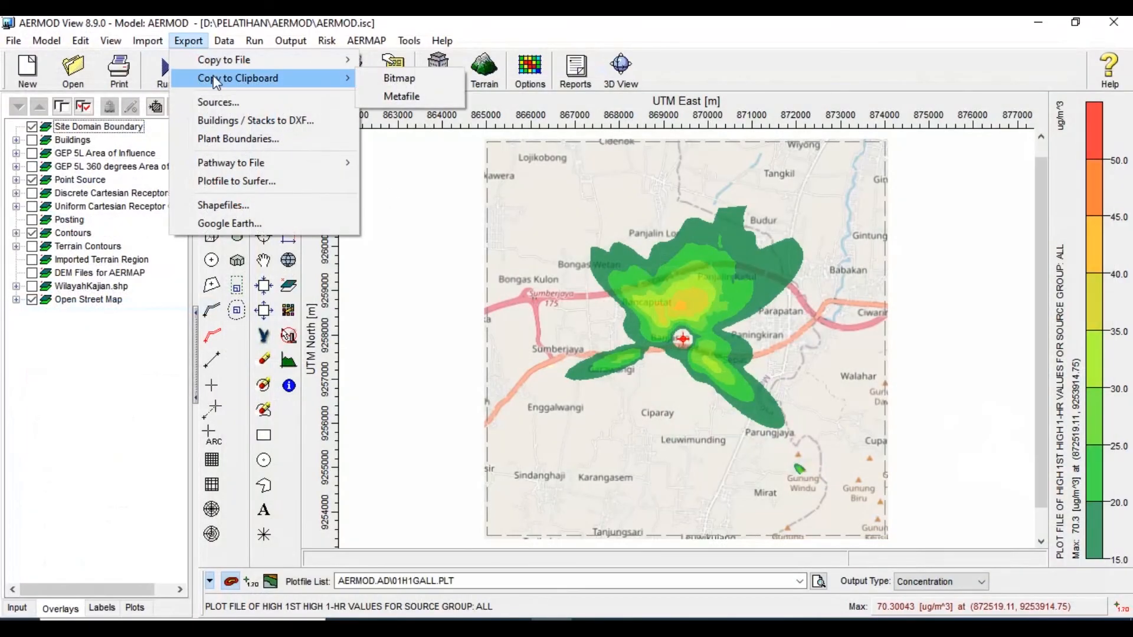
mouse_move(286, 60)
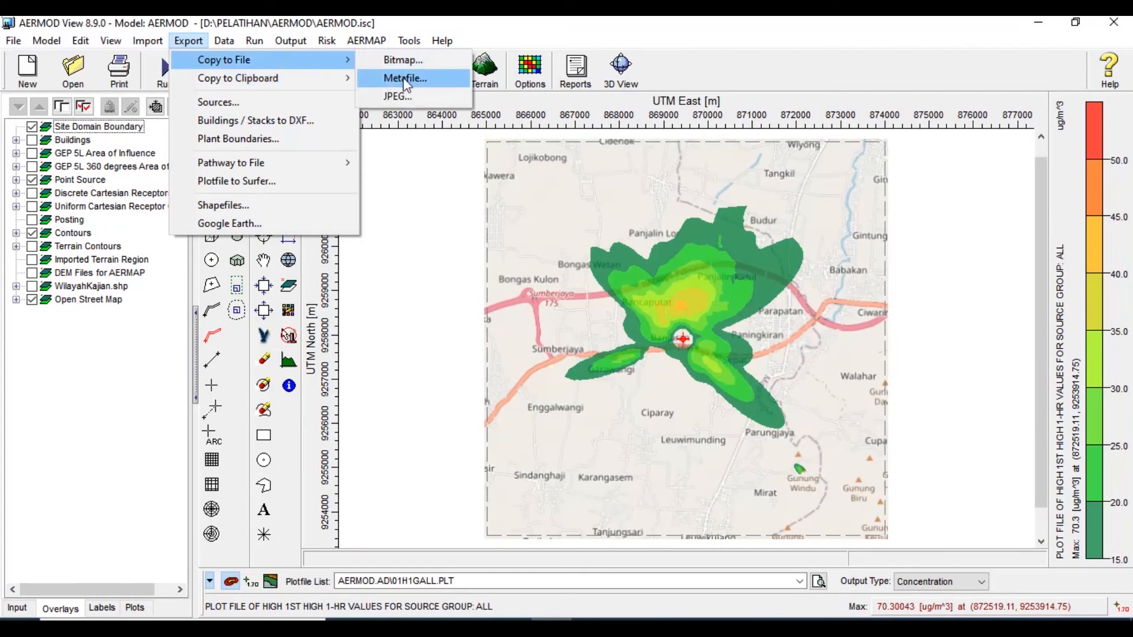
left_click(406, 98)
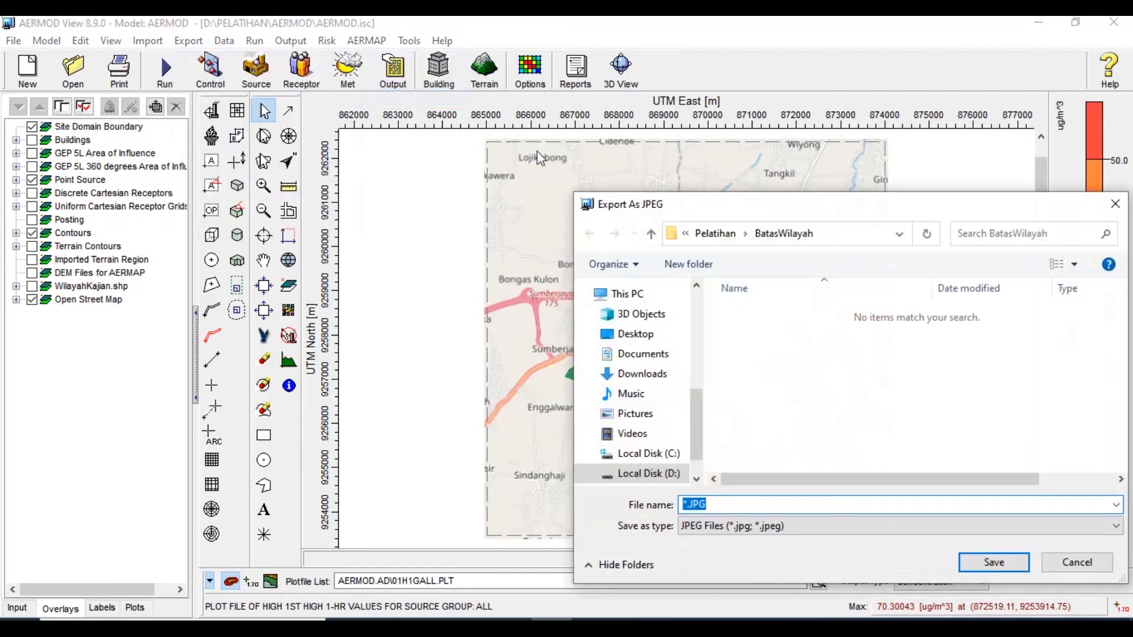
left_click(648, 479)
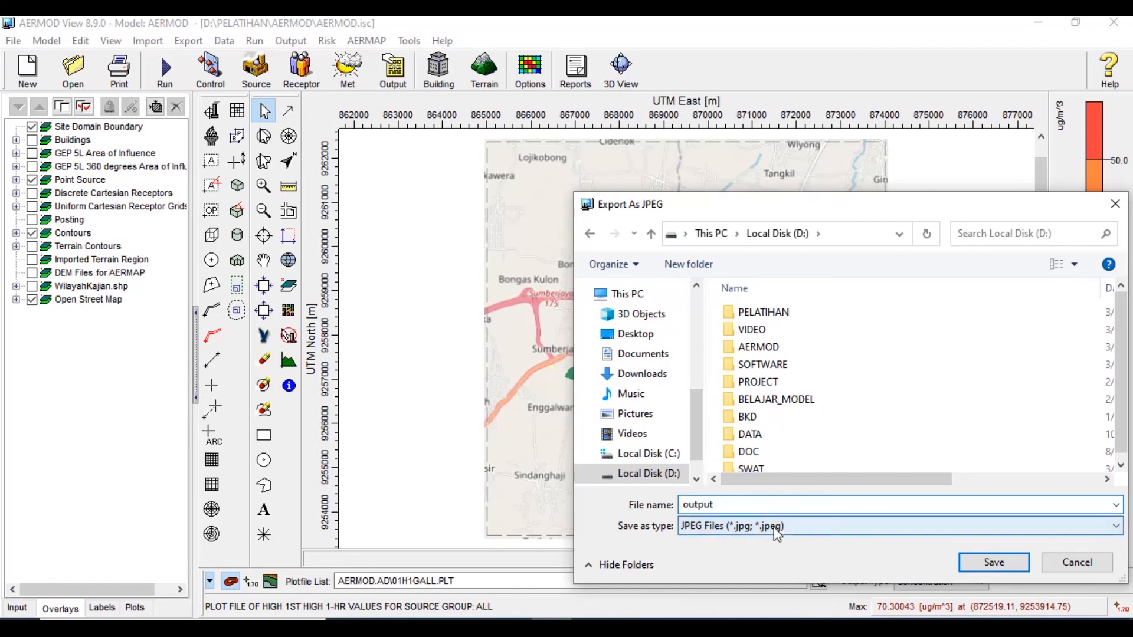
left_click(964, 560)
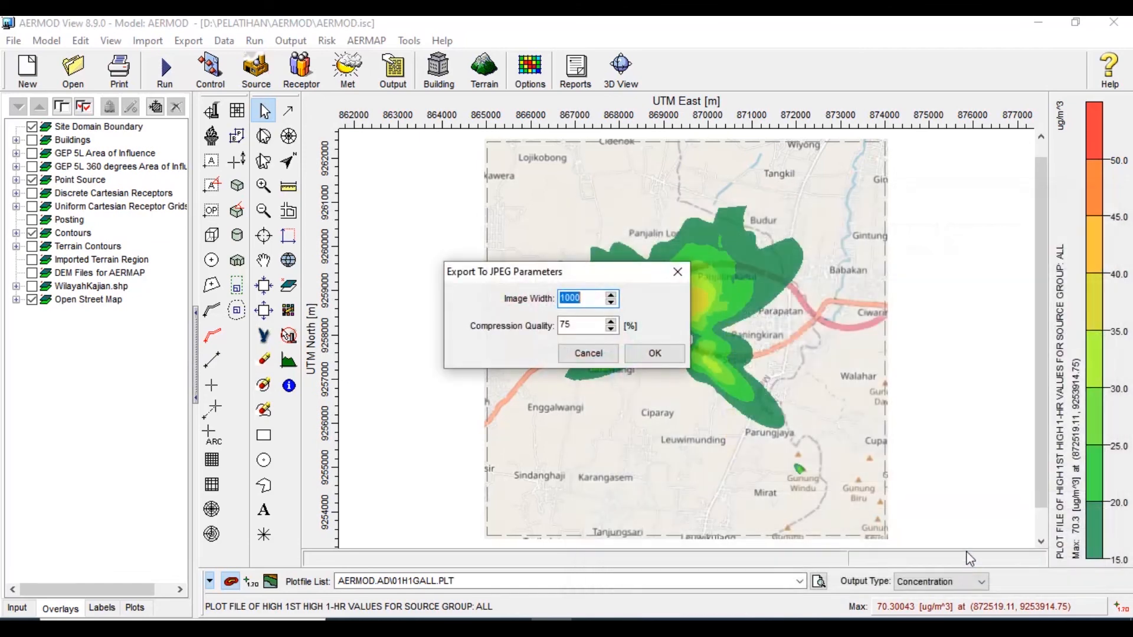
left_click(635, 355)
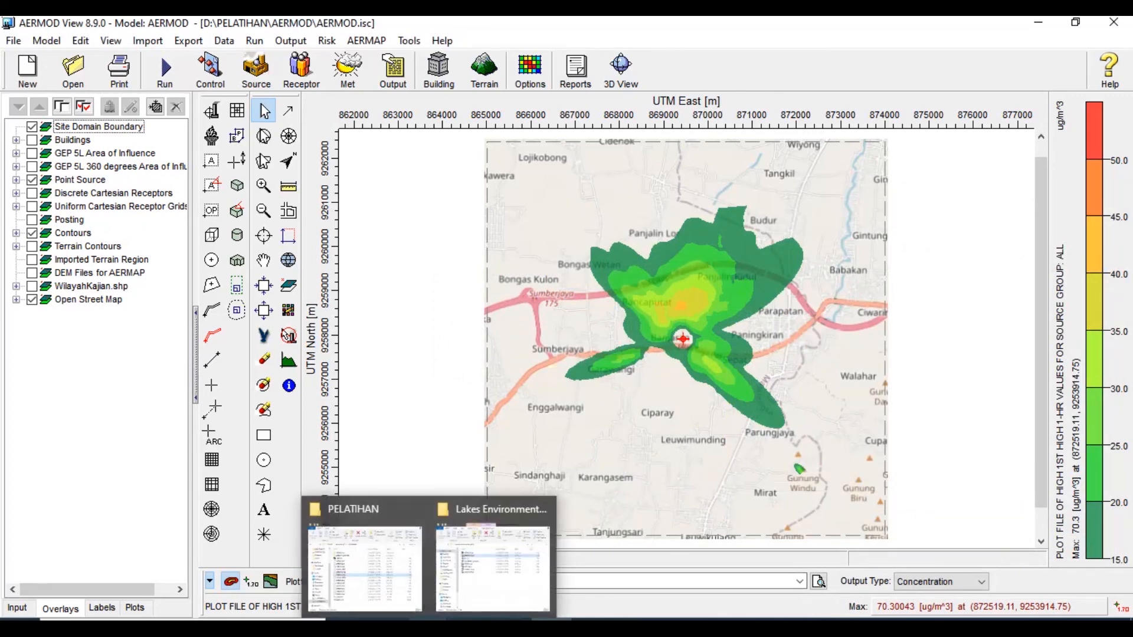
View the exported output JPEG from Local Disk (D:) in the image viewer and close it.
left_click(507, 606)
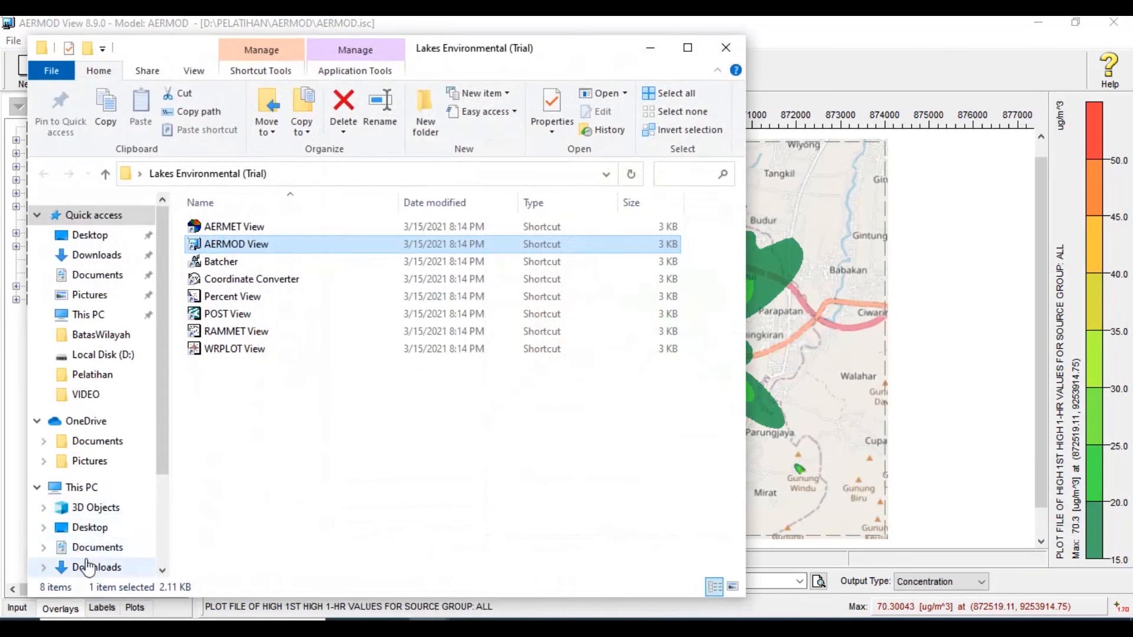
scroll(89, 549, "down", 3)
left_click(101, 534)
double_click(201, 467)
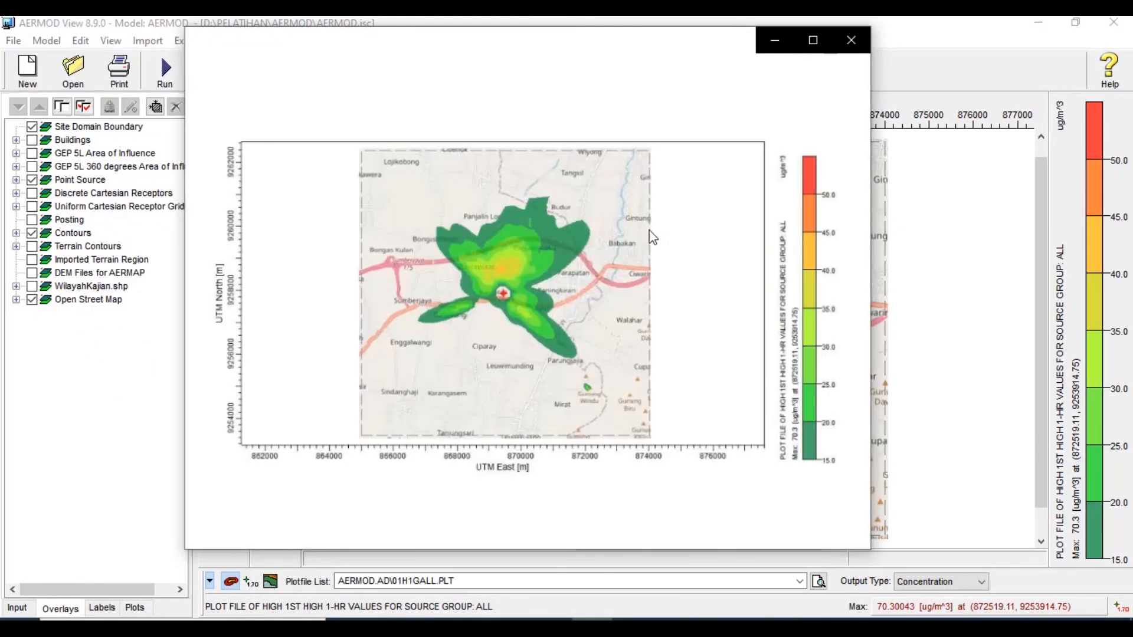
left_click(852, 40)
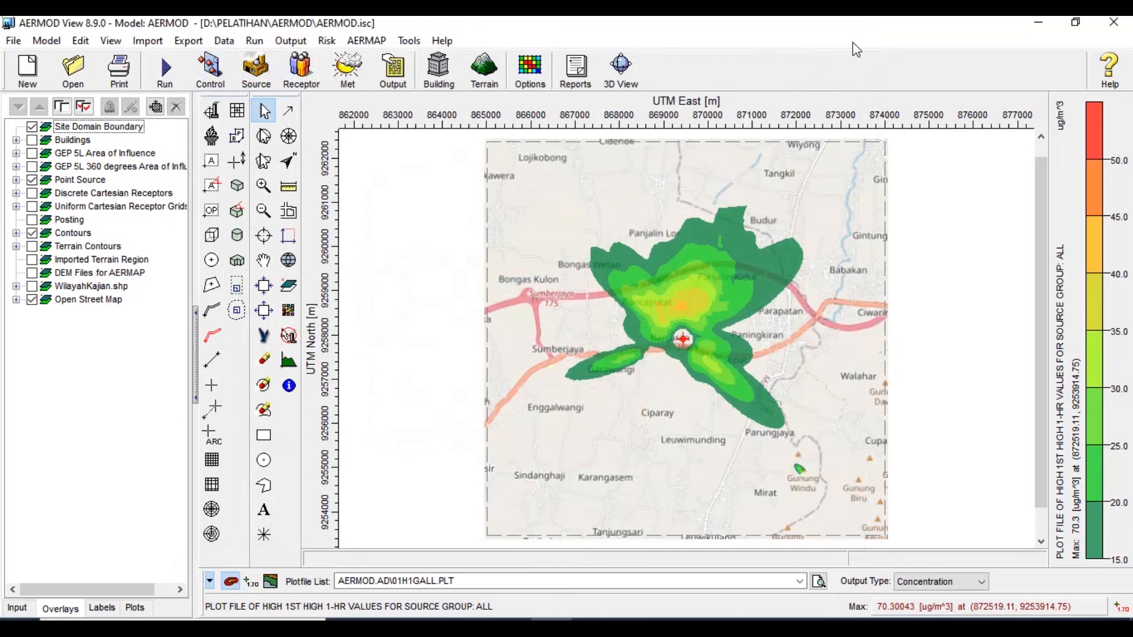
Minimize the AERMOD View window and the StudiKasus Excel workbook to show the desktop.
left_click(627, 80)
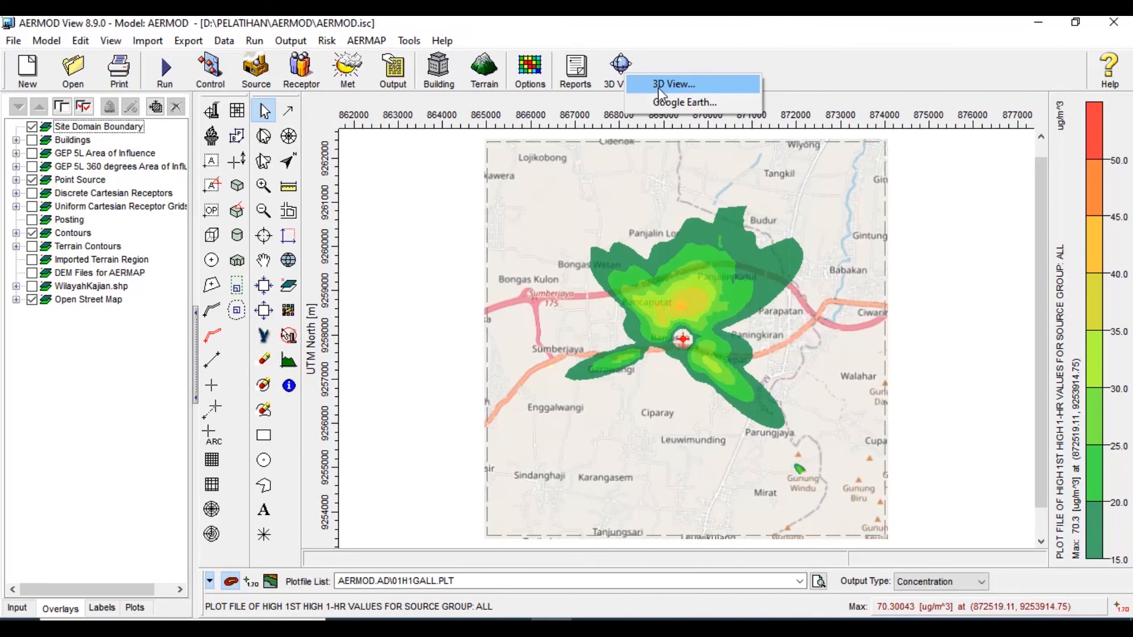
left_click(509, 383)
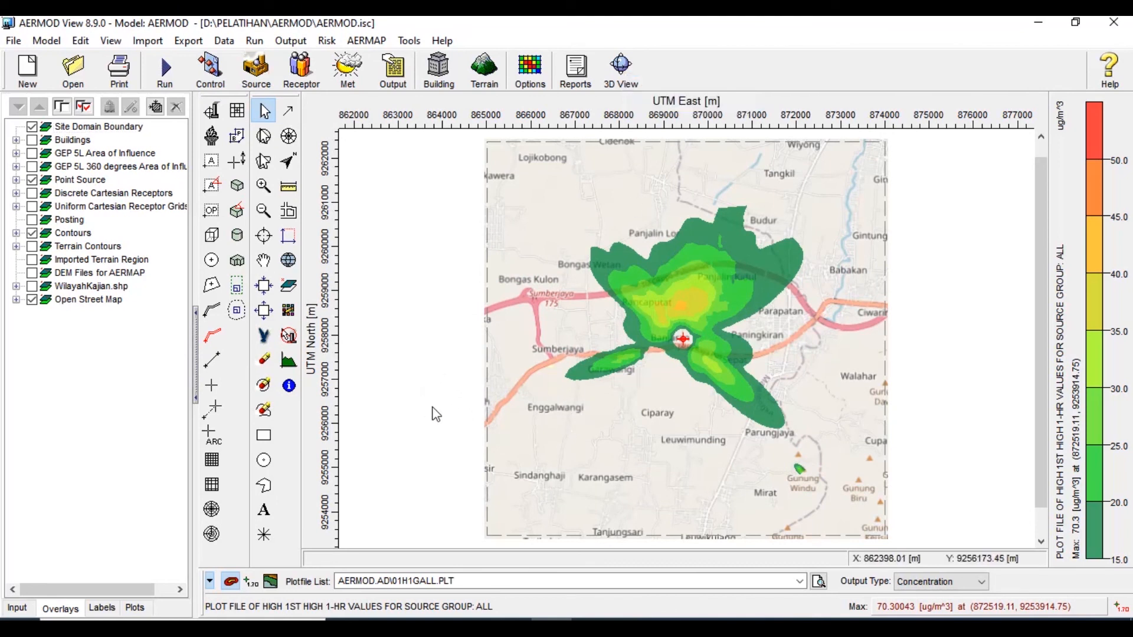
left_click(1039, 22)
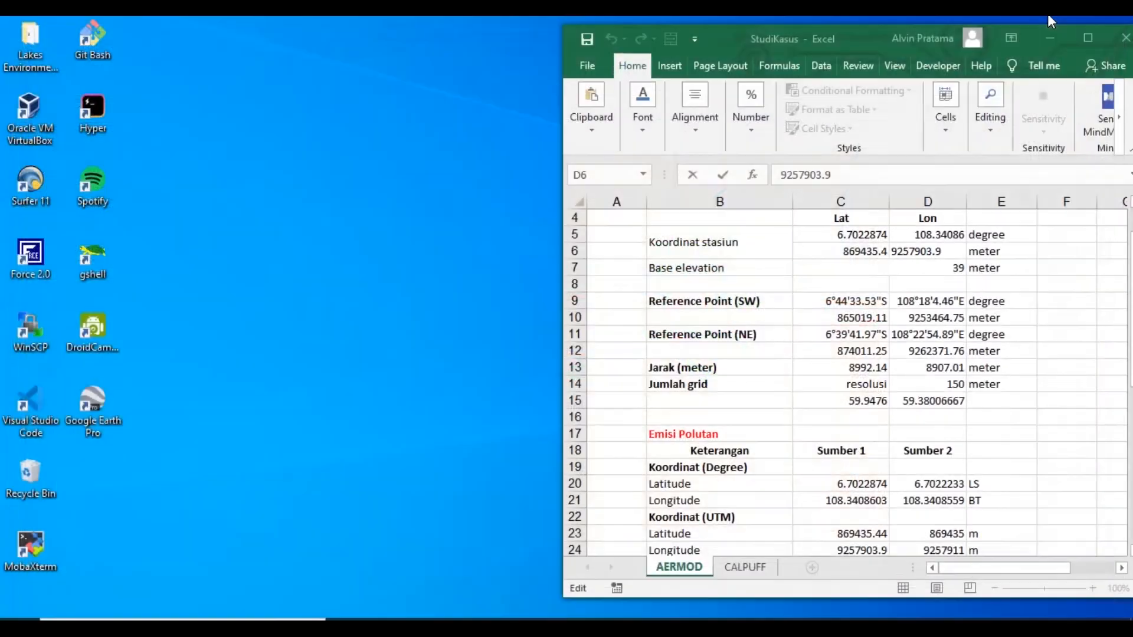
left_click(1055, 39)
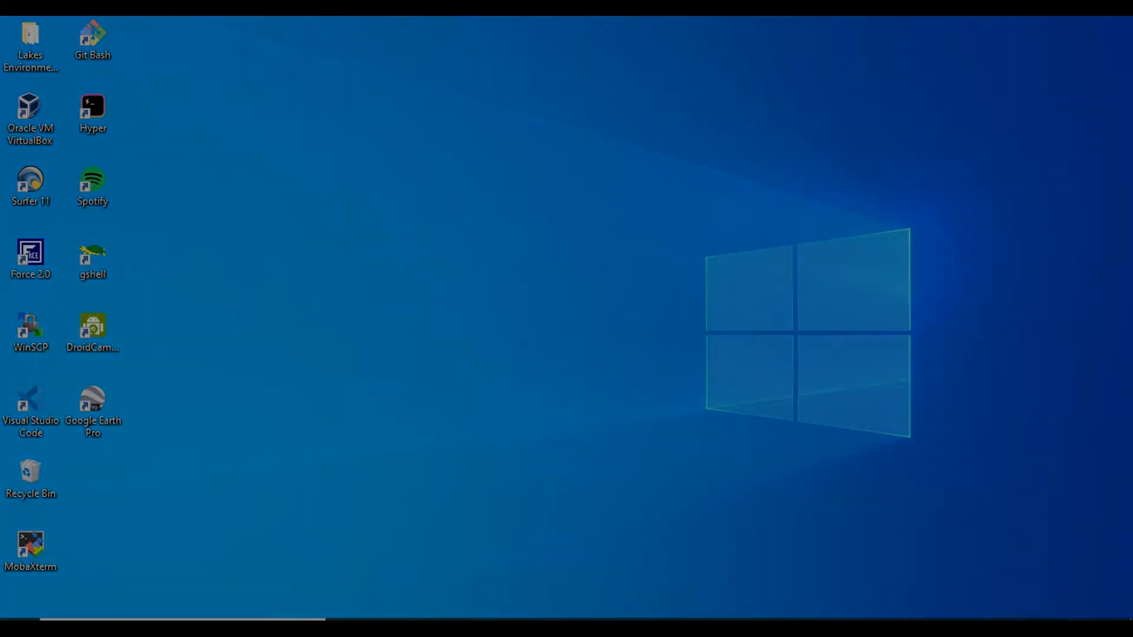